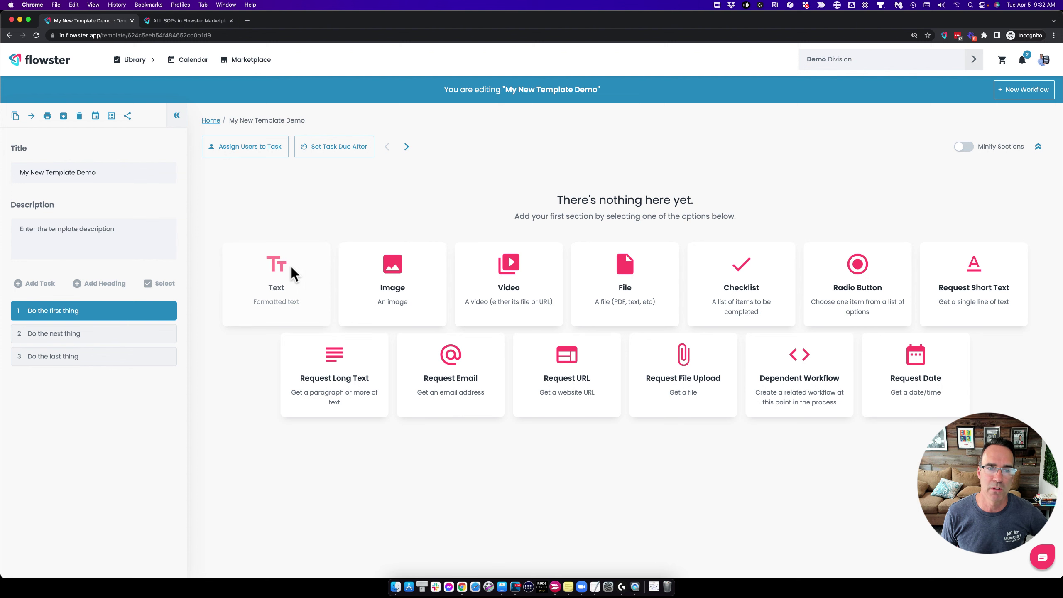
Add a Text section to the first task reading 'Enter some text here...'.
{"action": "left_click", "coordinate": [278, 273]}
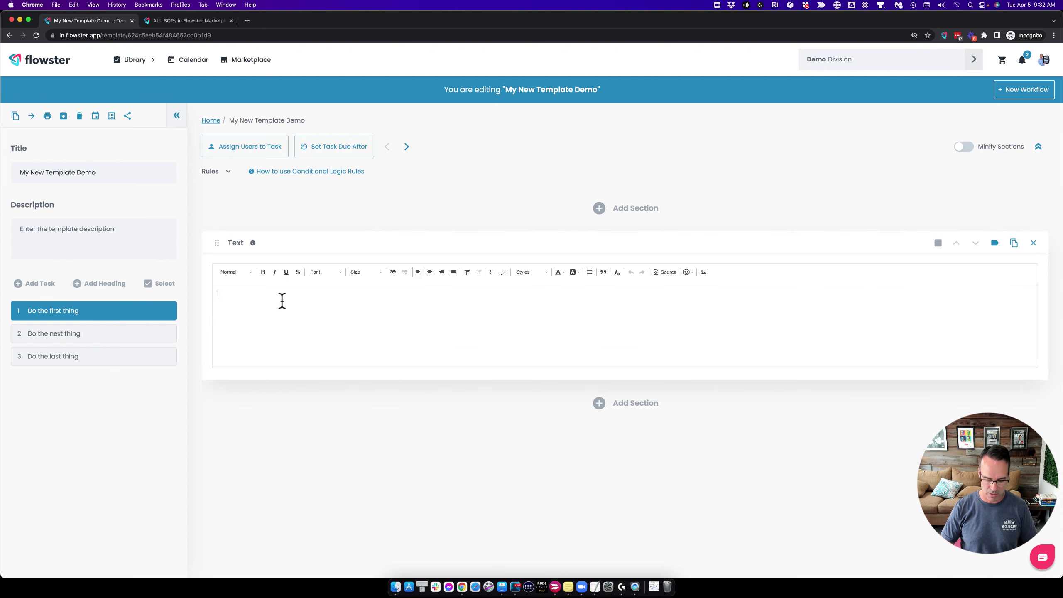
{"action": "type", "text": "Enter s"}
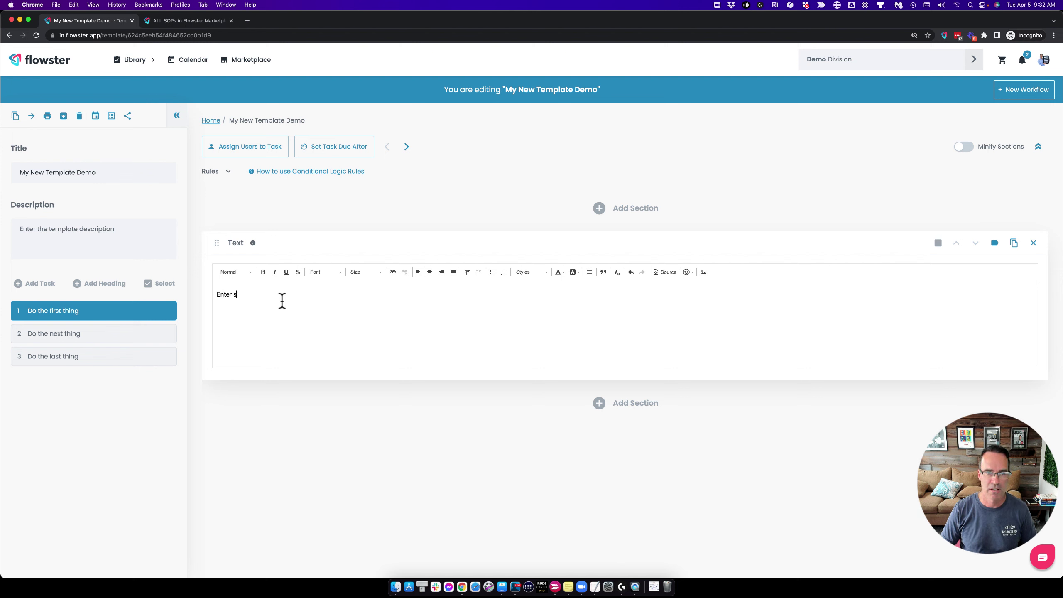
{"action": "type", "text": "ome text here..."}
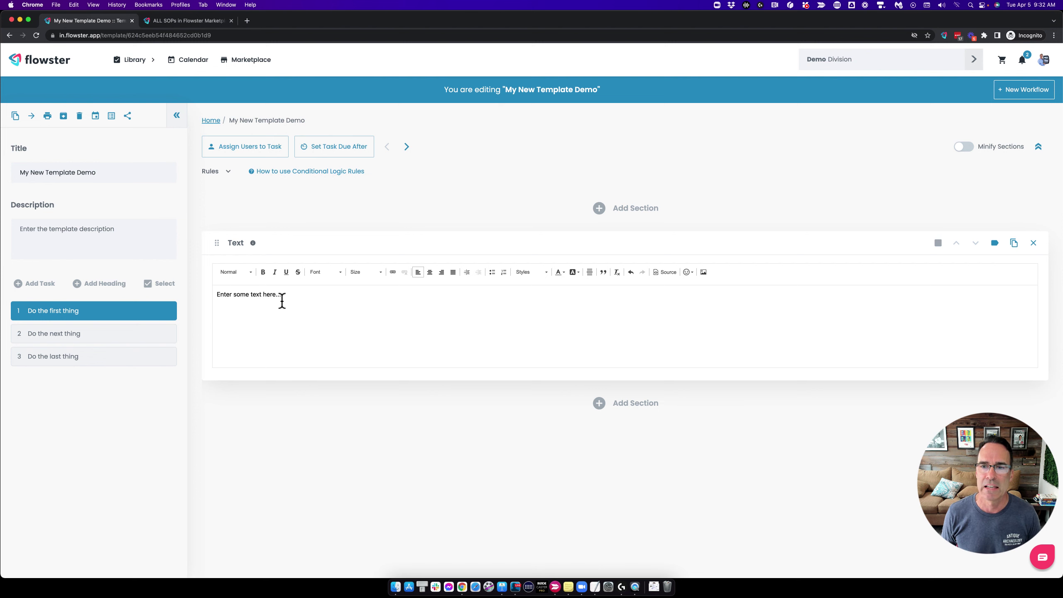
{"action": "left_click", "coordinate": [1021, 90]}
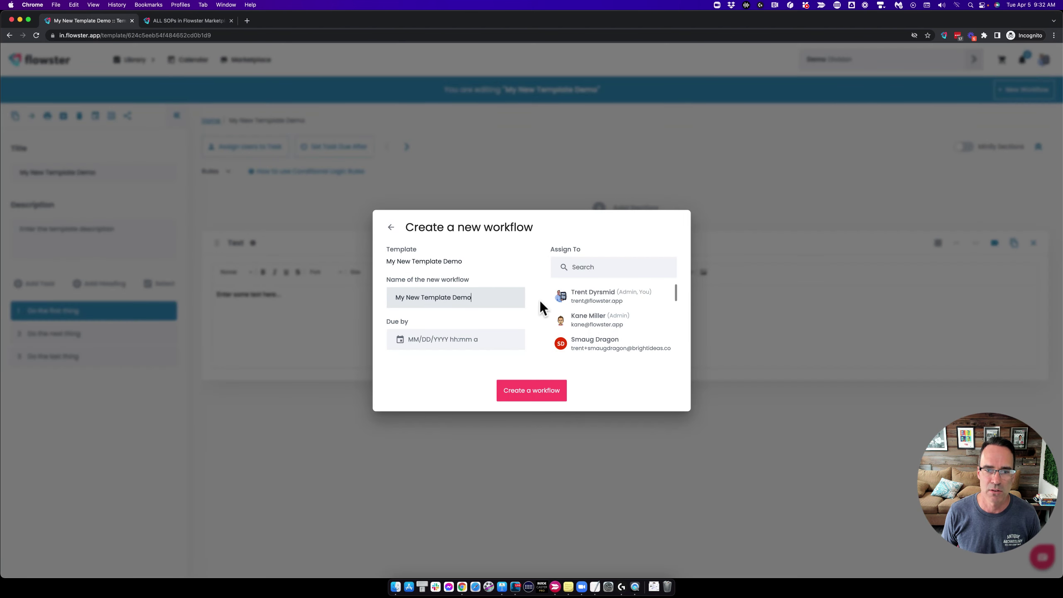
Create a workflow named 'My New Template Demo' with the default name, then return to the template editor.
{"action": "left_click", "coordinate": [525, 389]}
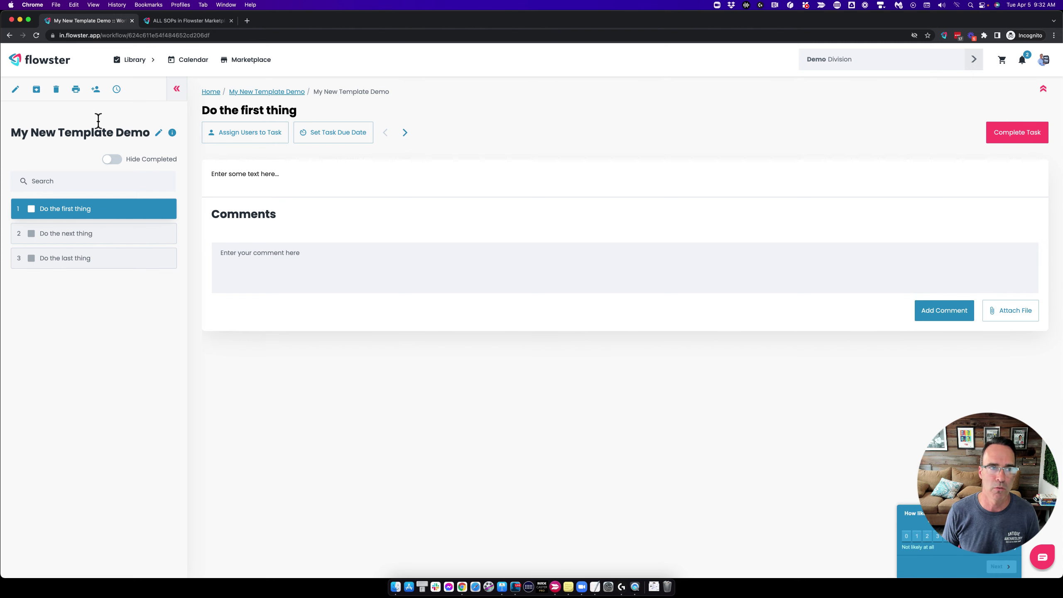
{"action": "left_click", "coordinate": [16, 89]}
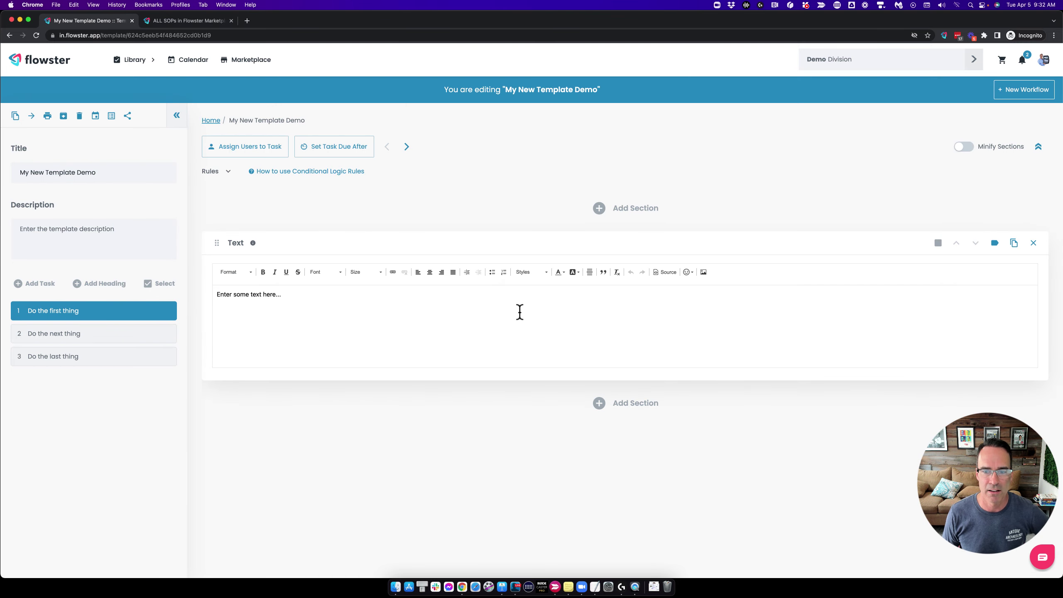
Add an Image section holding the portrait JPEG from the Downloads folder.
{"action": "left_click", "coordinate": [617, 402]}
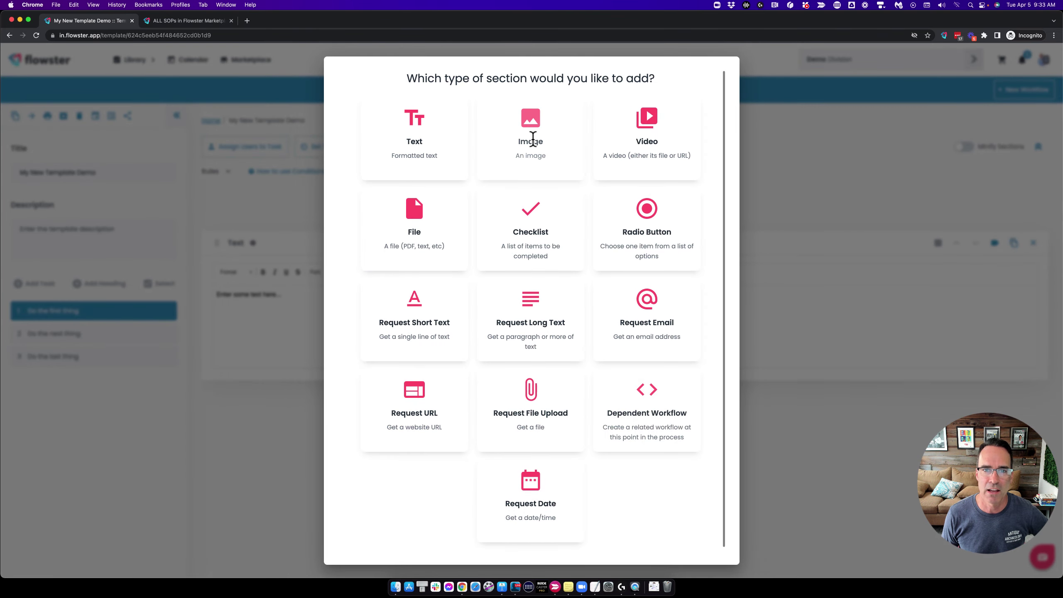
{"action": "left_click", "coordinate": [531, 126]}
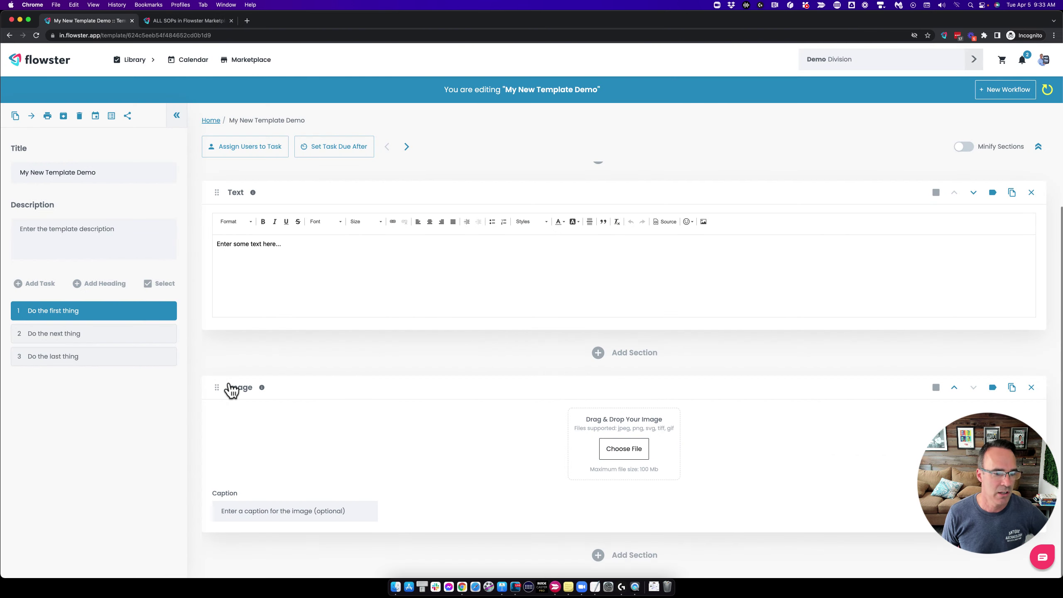
{"action": "left_click", "coordinate": [624, 448]}
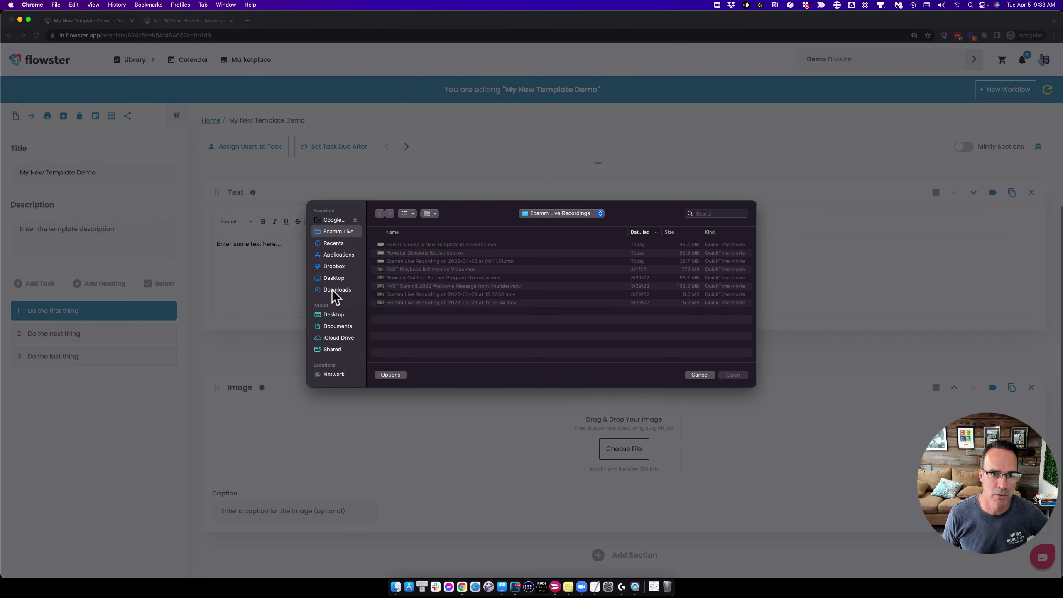
{"action": "left_click", "coordinate": [332, 289]}
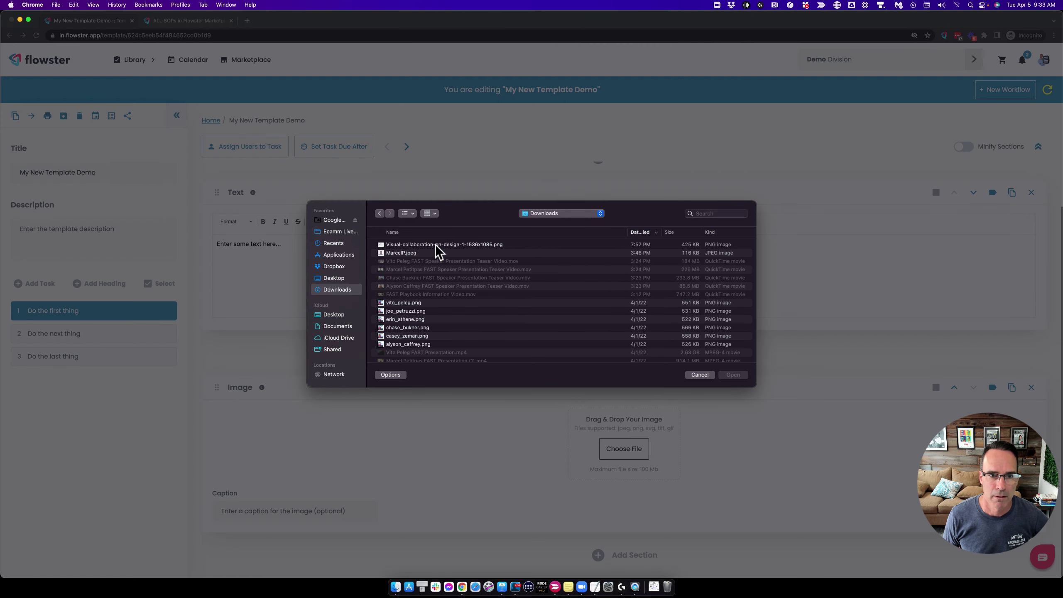
{"action": "left_click", "coordinate": [435, 245]}
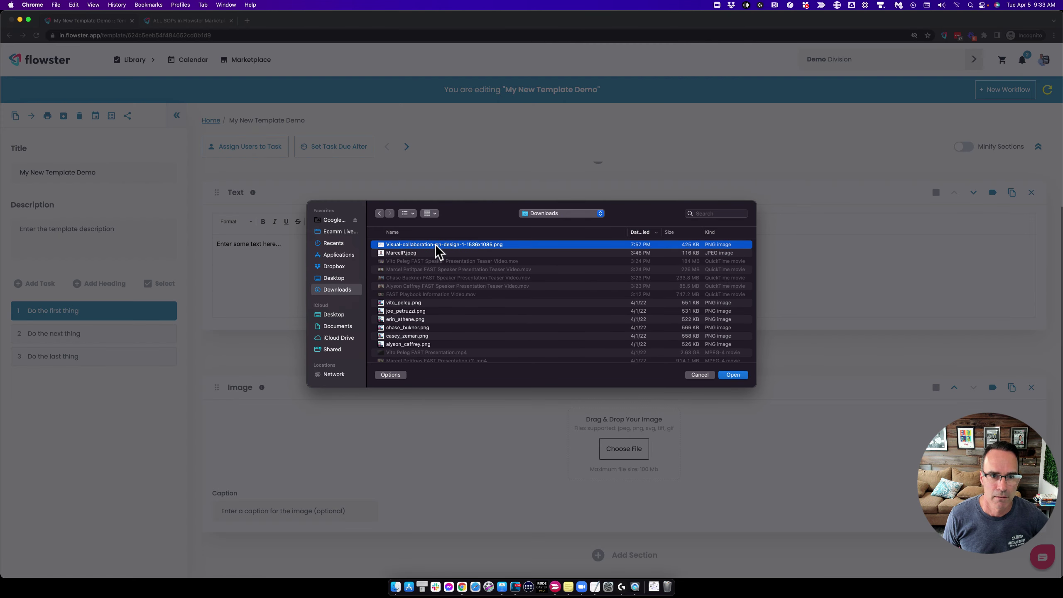
{"action": "left_click", "coordinate": [408, 253]}
{"action": "left_click", "coordinate": [726, 375]}
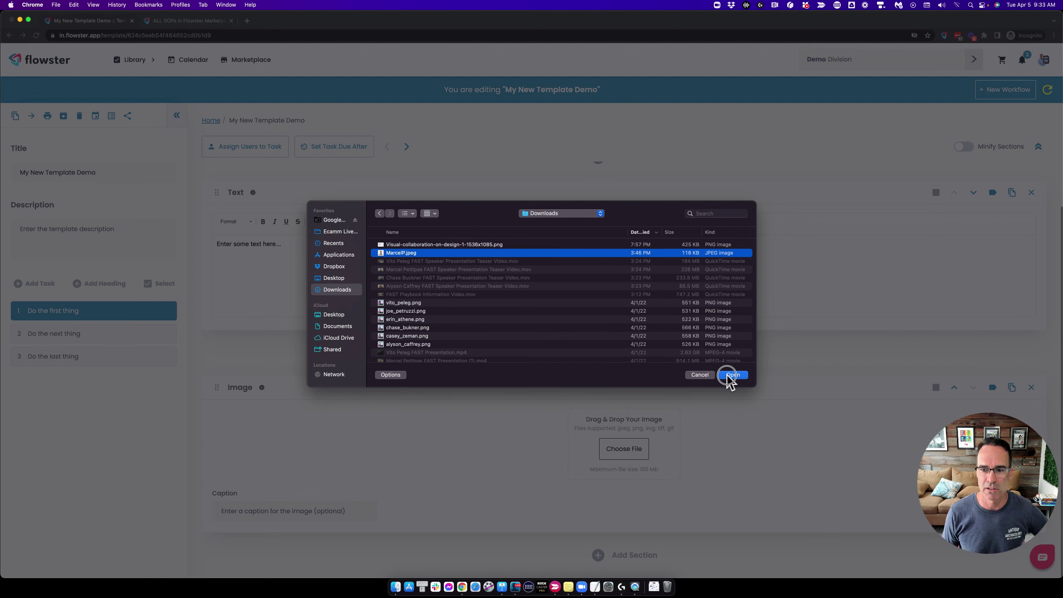
{"action": "scroll", "coordinate": [722, 359], "scroll_direction": "down", "scroll_amount": 4}
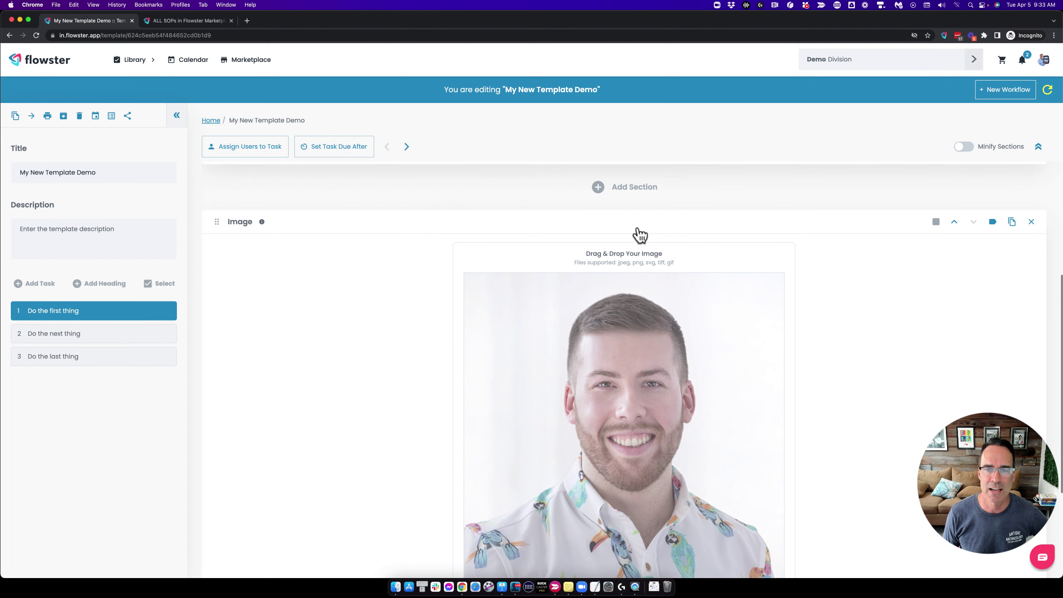
{"action": "scroll", "coordinate": [622, 223], "scroll_direction": "up", "scroll_amount": 2}
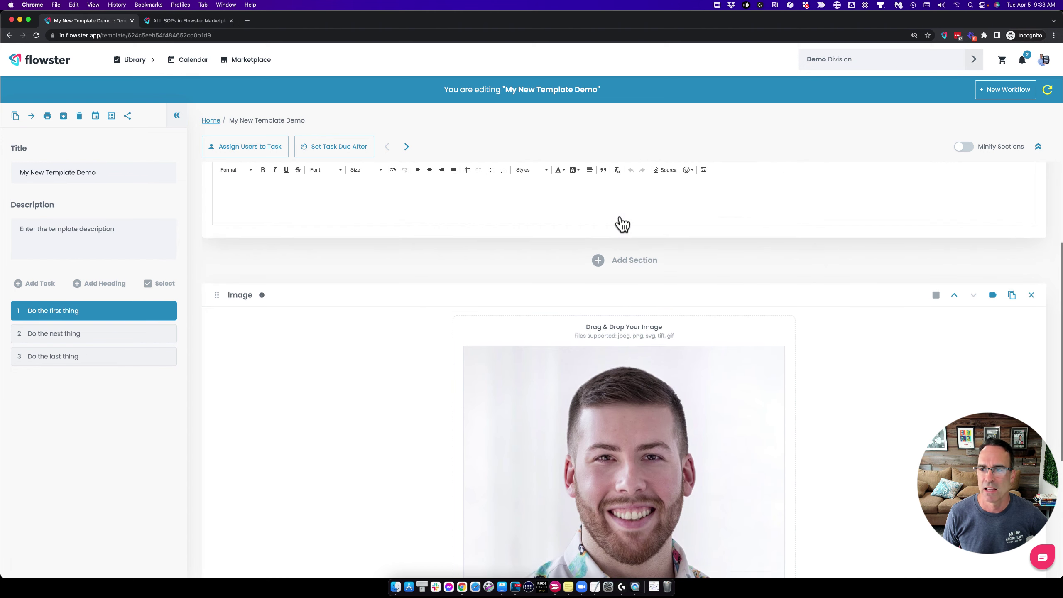
Move the Image section above the Text section.
{"action": "left_click", "coordinate": [954, 300]}
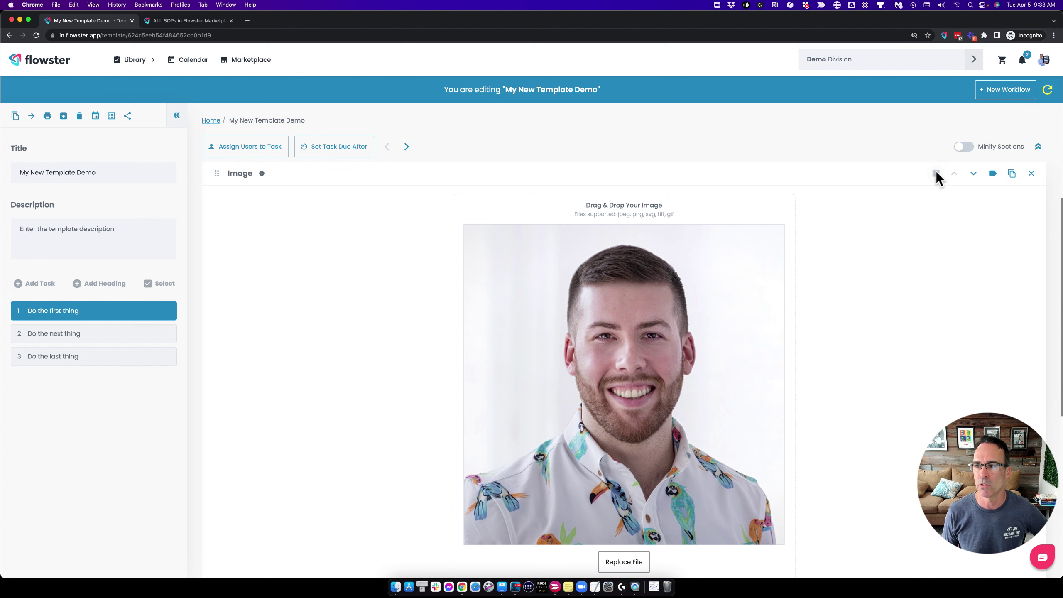
{"action": "scroll", "coordinate": [757, 246], "scroll_direction": "up", "scroll_amount": 2}
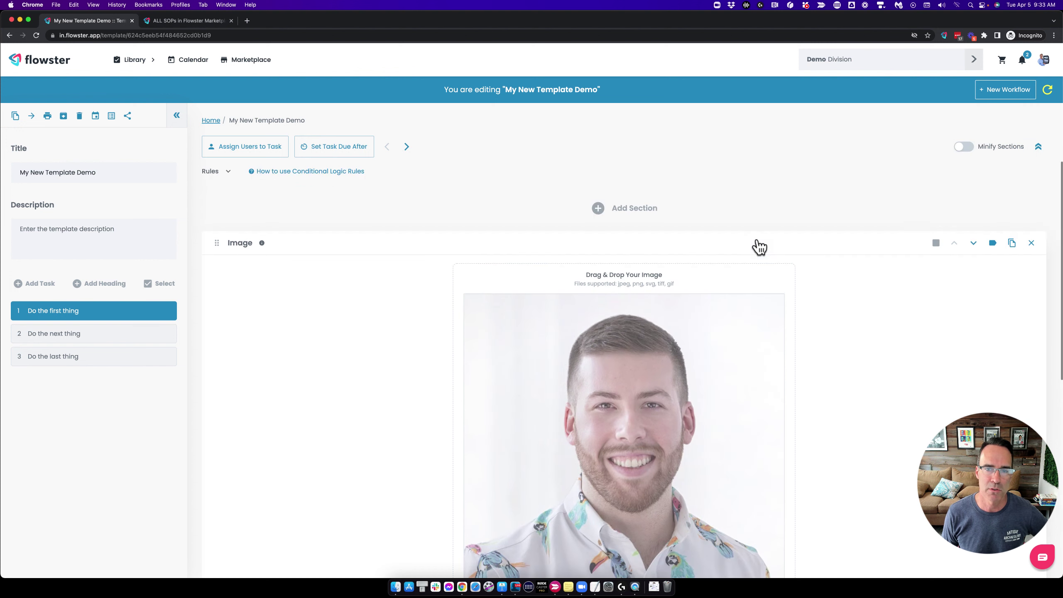
{"action": "scroll", "coordinate": [626, 212], "scroll_direction": "down", "scroll_amount": 10}
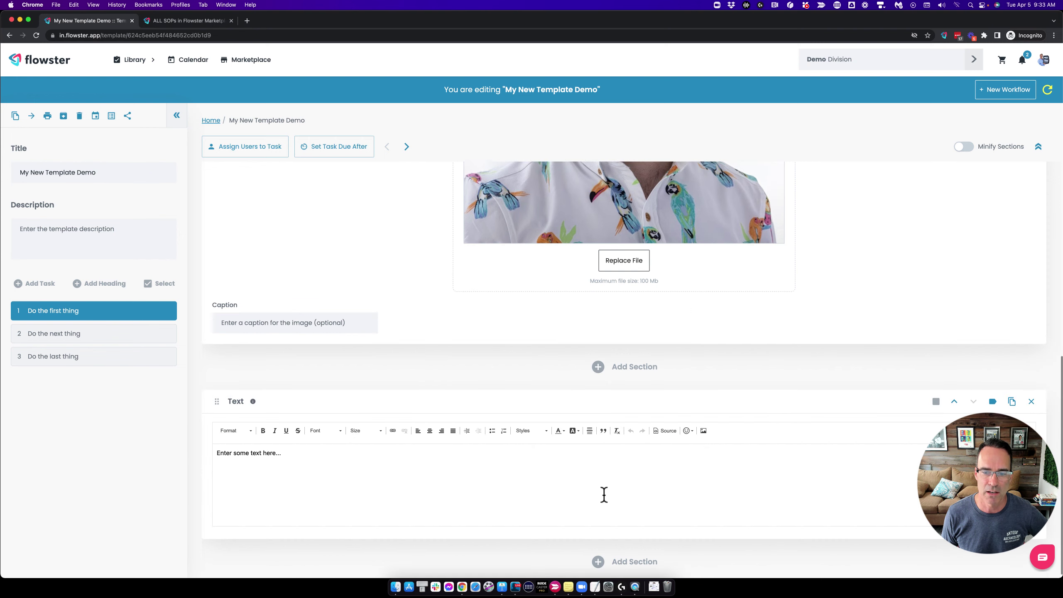
Add a Video section embedding the YouTube video 'Create a New Process Template (2021 UI)'.
{"action": "left_click", "coordinate": [623, 562]}
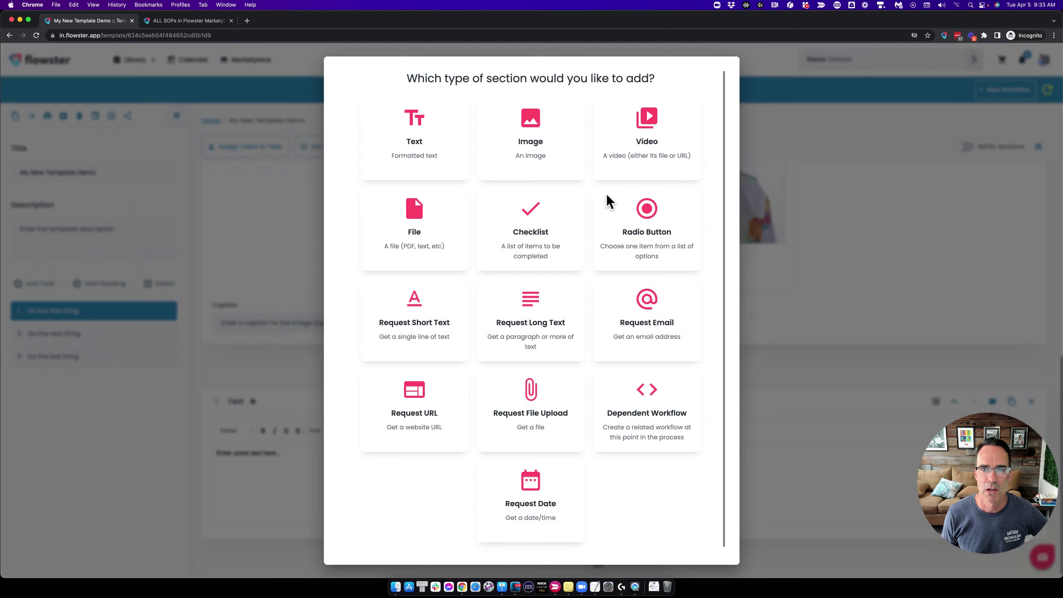
{"action": "left_click", "coordinate": [642, 129]}
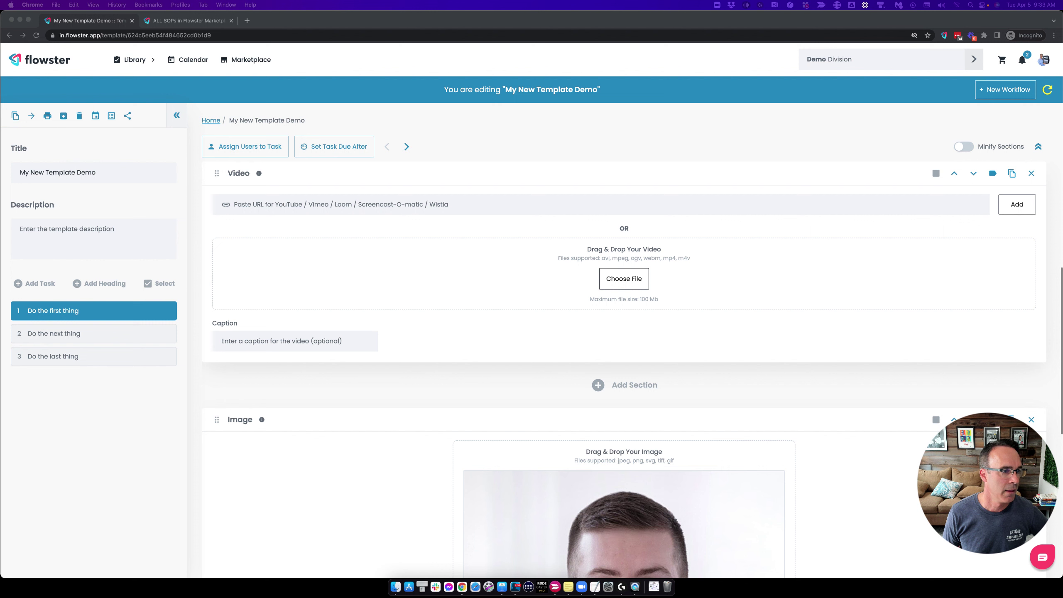
{"action": "left_click", "coordinate": [316, 206]}
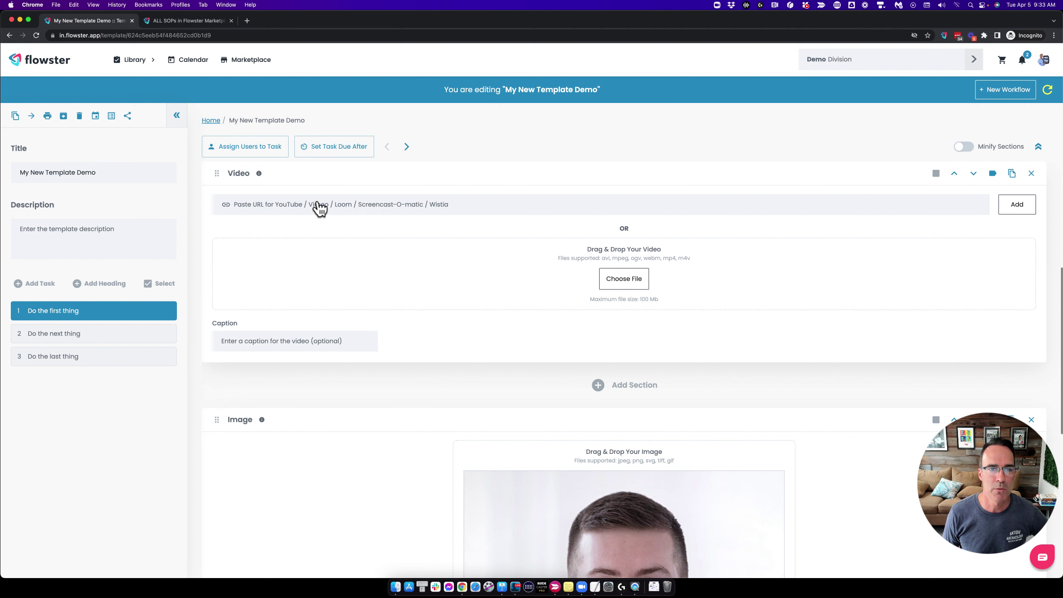
{"action": "left_click", "coordinate": [403, 205]}
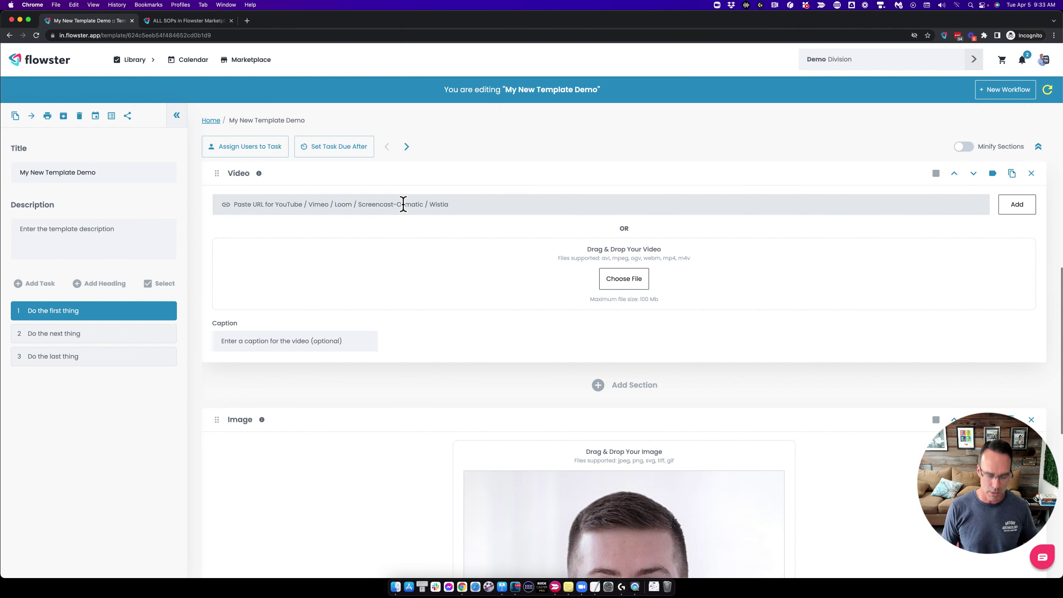
{"action": "type", "text": "https://youtu.be/SkLVTpdbXCk"}
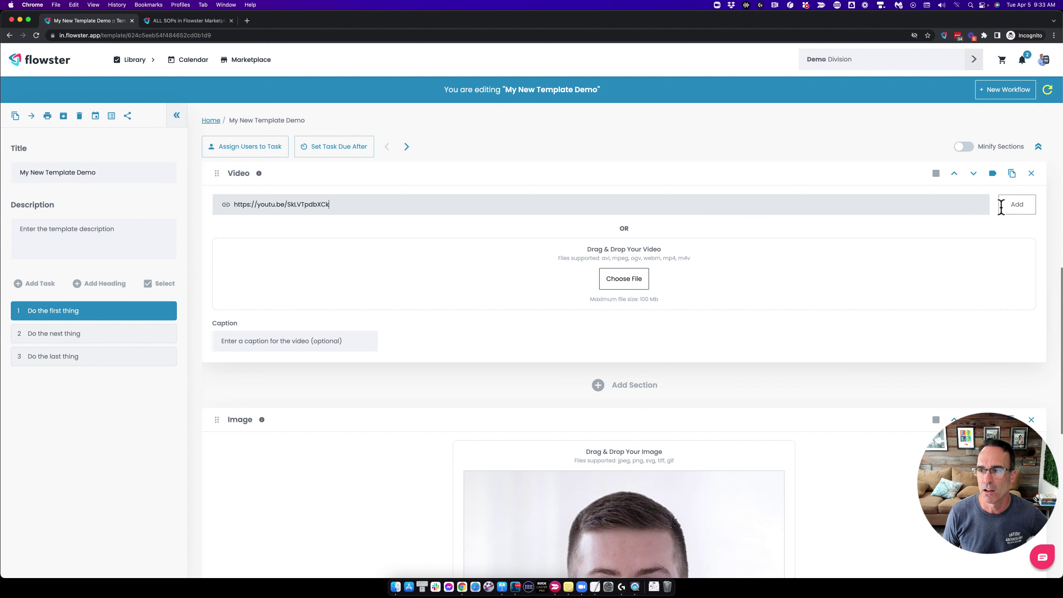
{"action": "left_click", "coordinate": [1015, 204]}
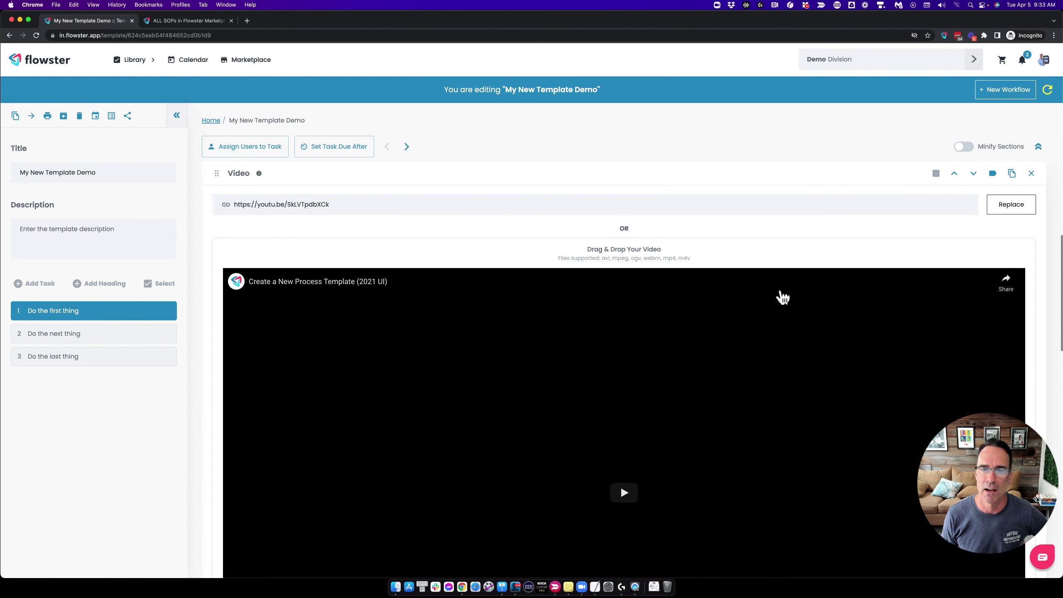
Begin deleting the new Video section.
{"action": "scroll", "coordinate": [634, 295], "scroll_direction": "down", "scroll_amount": 4}
{"action": "scroll", "coordinate": [634, 295], "scroll_direction": "up", "scroll_amount": 2}
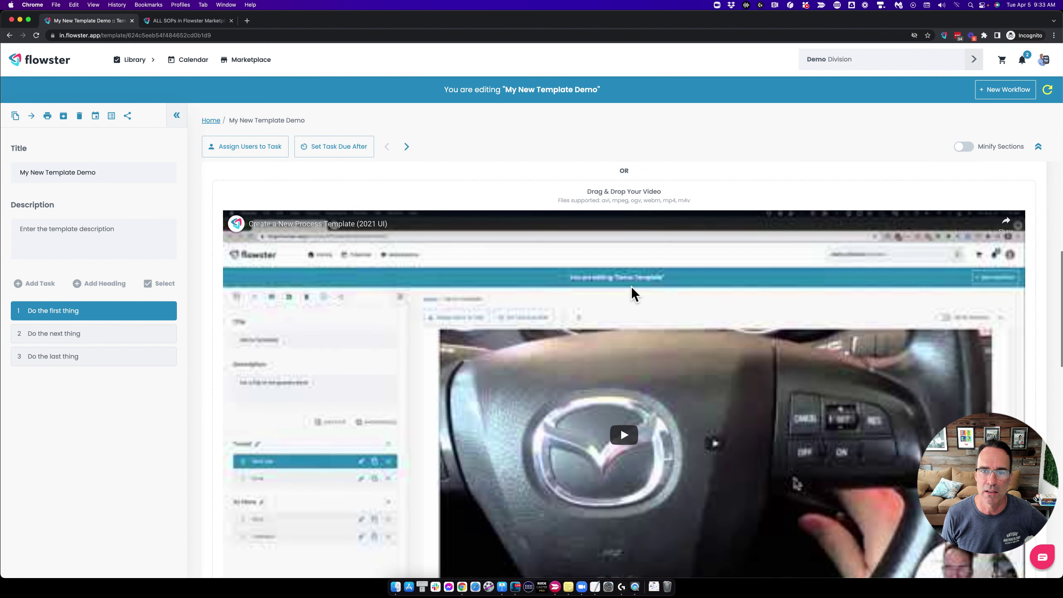
{"action": "scroll", "coordinate": [631, 287], "scroll_direction": "up", "scroll_amount": 3}
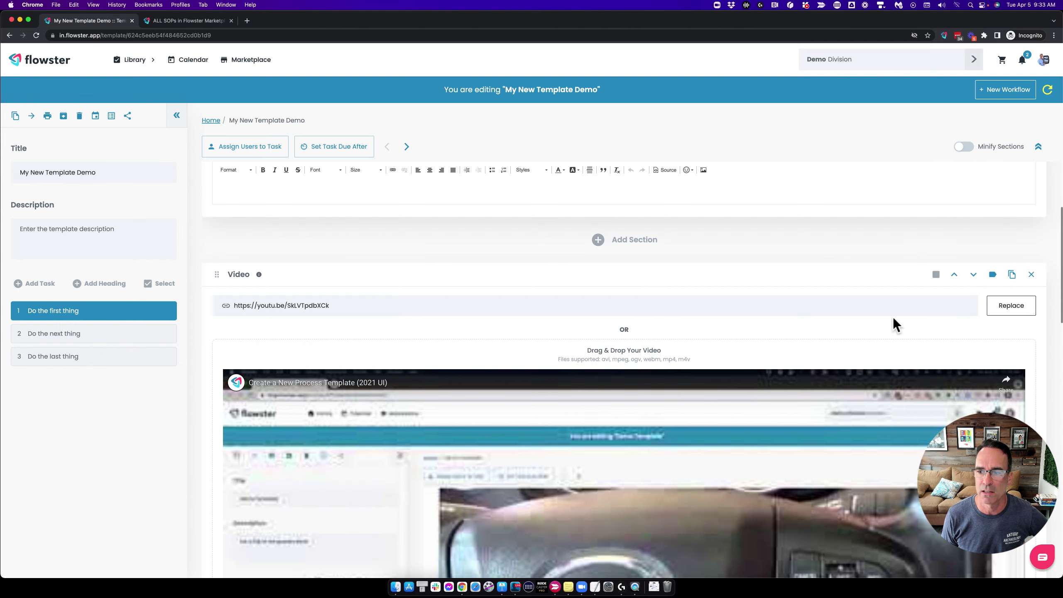
{"action": "left_click", "coordinate": [1031, 275]}
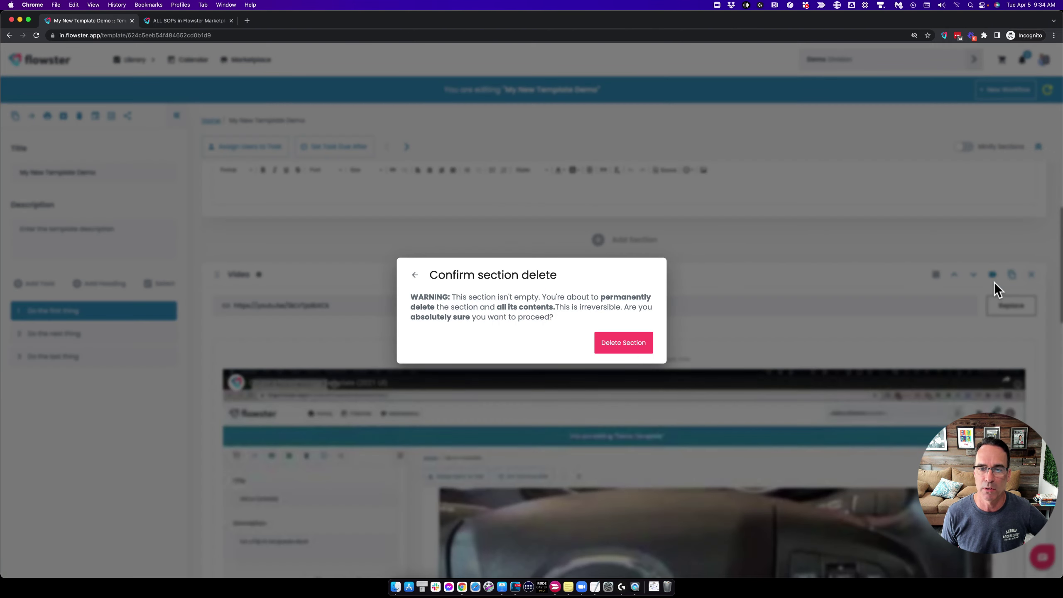
Replace the deleted video with a fresh YouTube Video section and insert a Text section above it.
{"action": "left_click", "coordinate": [623, 343]}
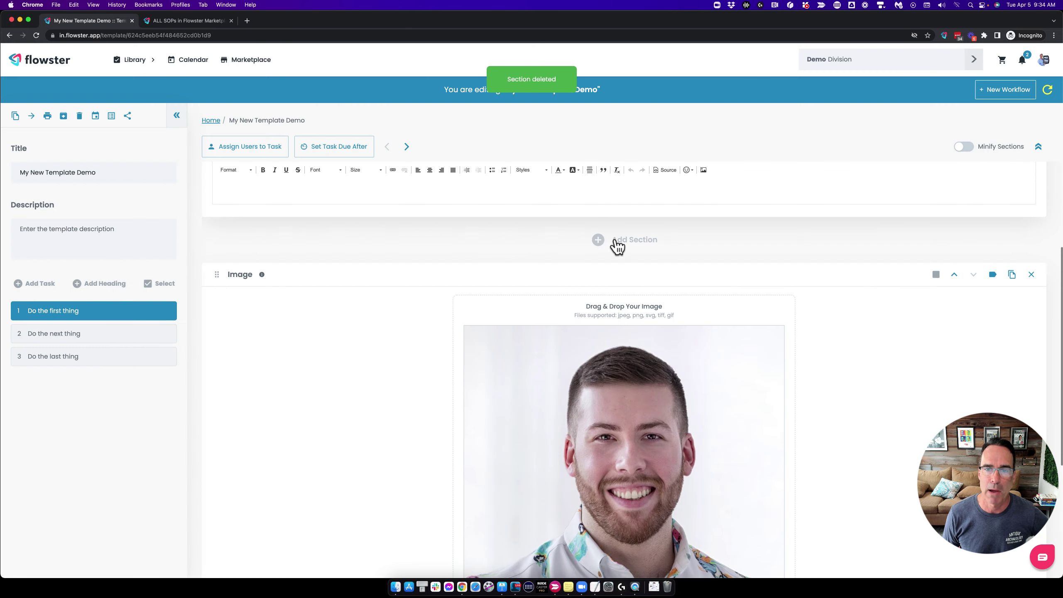
{"action": "left_click", "coordinate": [616, 242]}
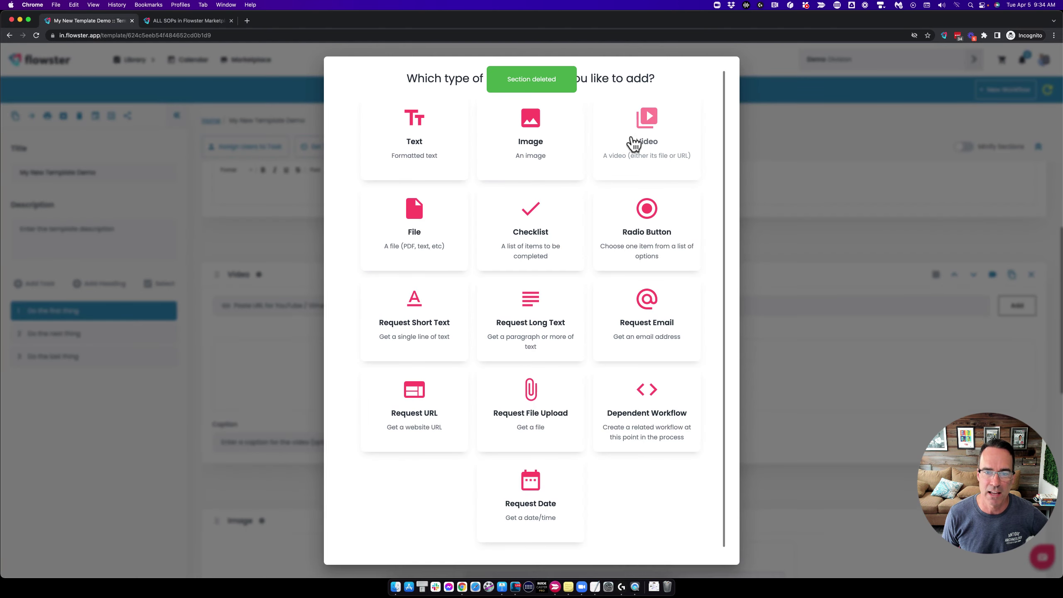
{"action": "left_click", "coordinate": [633, 144]}
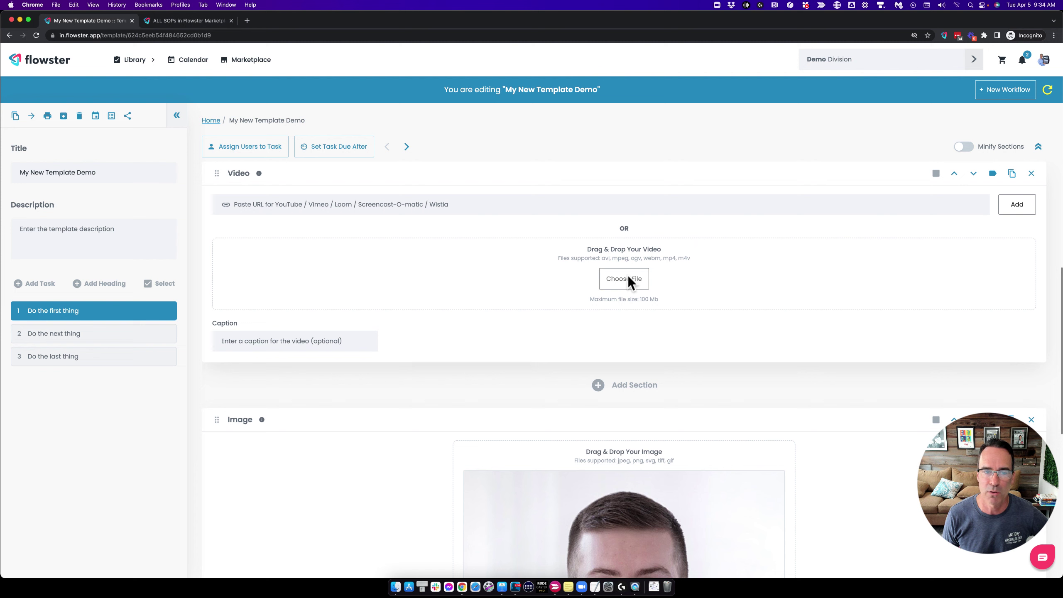
{"action": "left_click", "coordinate": [475, 206]}
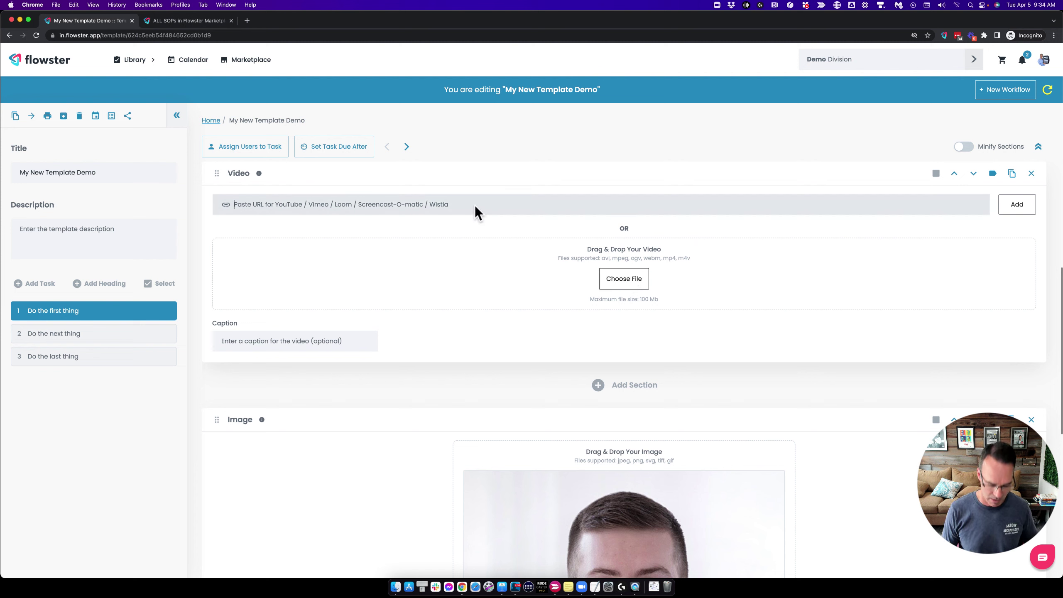
{"action": "type", "text": "https://youtu.be/SkLVTpdbXCk"}
{"action": "left_click", "coordinate": [1021, 203]}
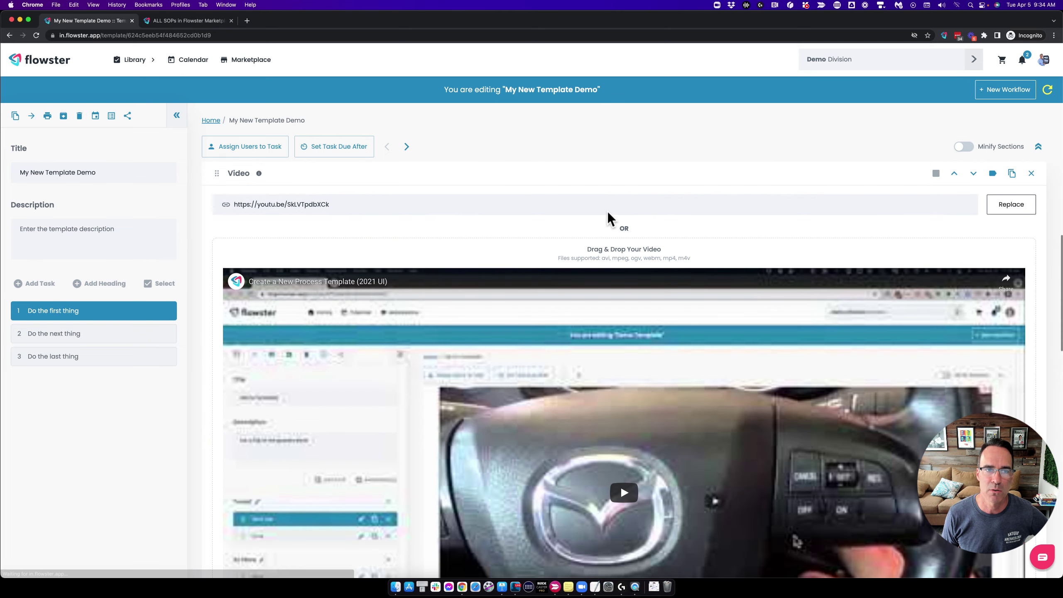
{"action": "left_click", "coordinate": [607, 211]}
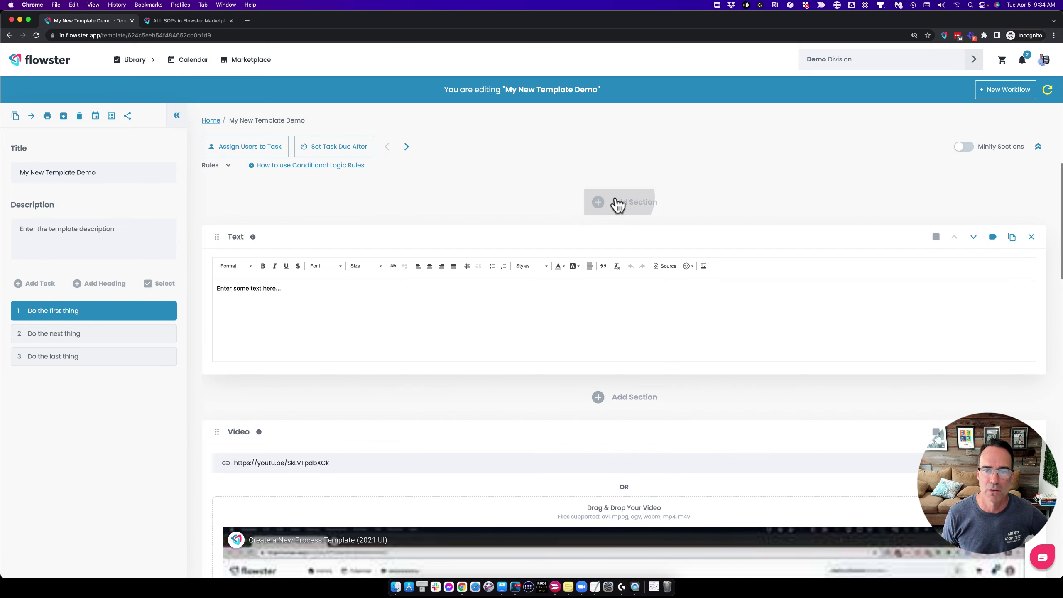
{"action": "left_click", "coordinate": [618, 205]}
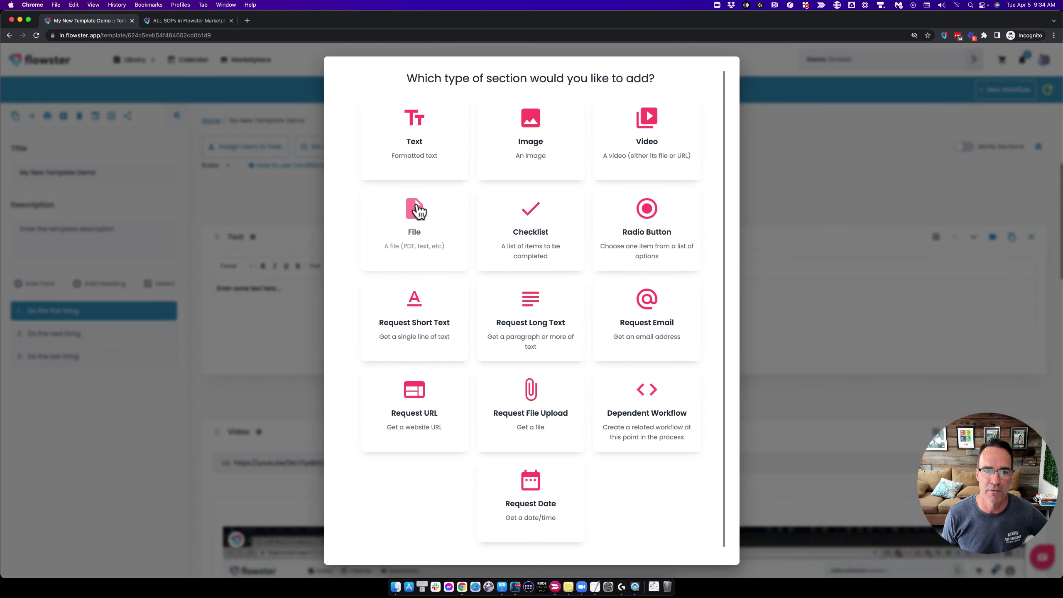
{"action": "left_click", "coordinate": [418, 212]}
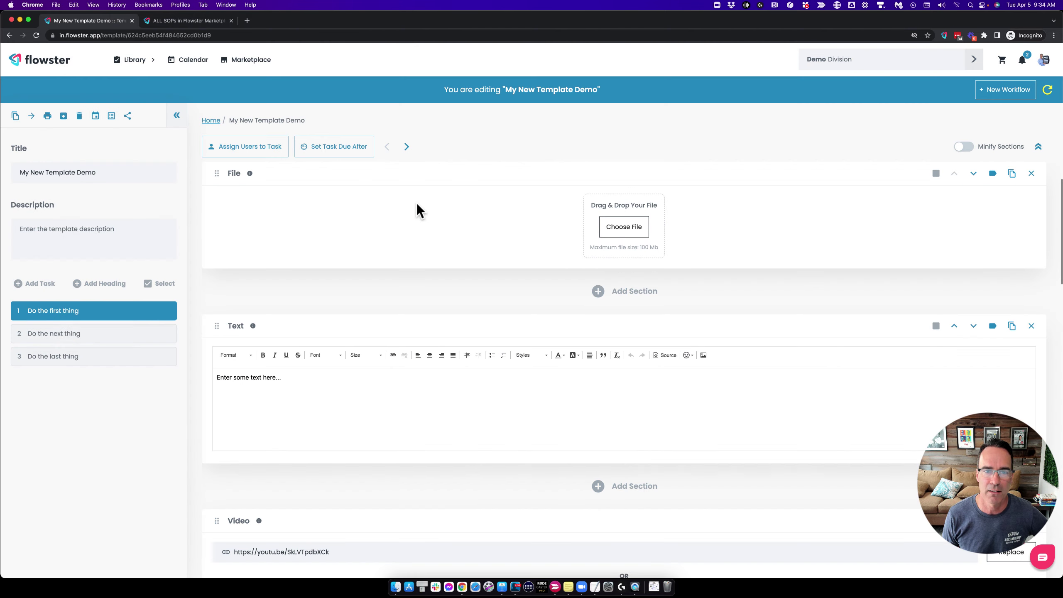
{"action": "left_click", "coordinate": [628, 237]}
{"action": "left_click", "coordinate": [342, 291]}
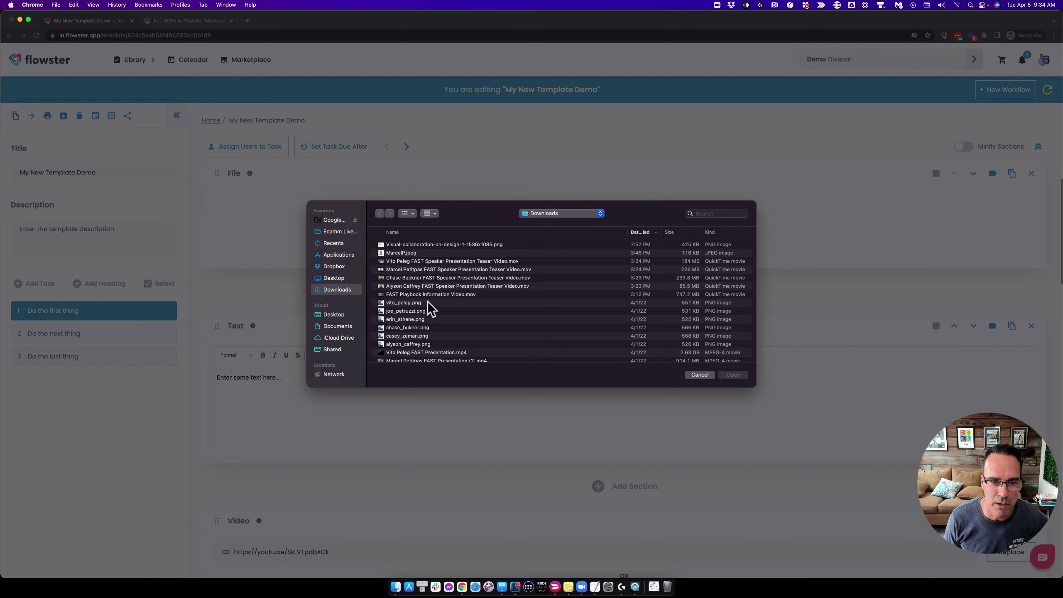
{"action": "left_click", "coordinate": [413, 303]}
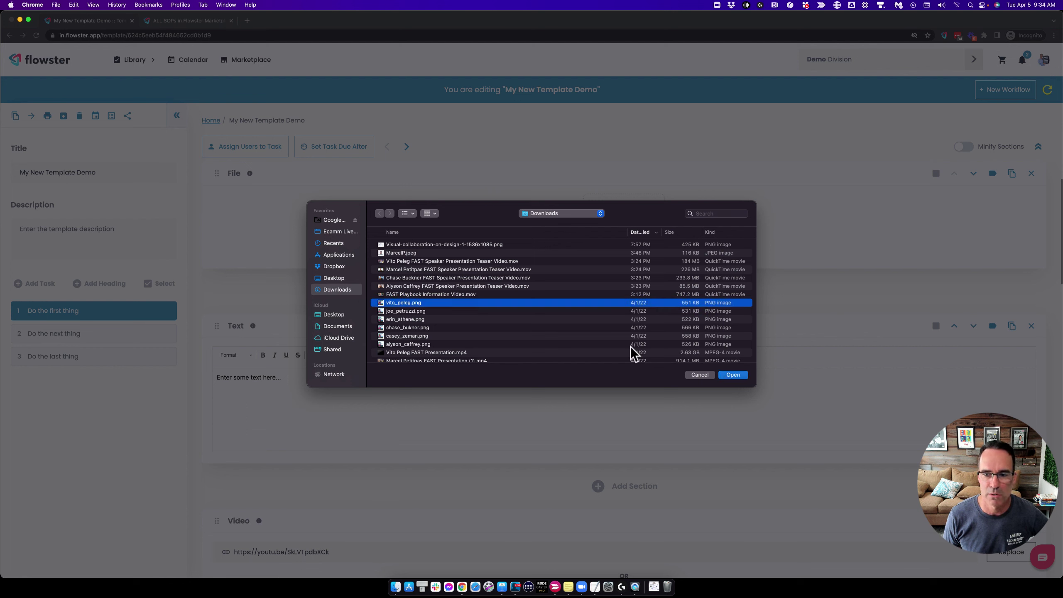
{"action": "left_click", "coordinate": [733, 375]}
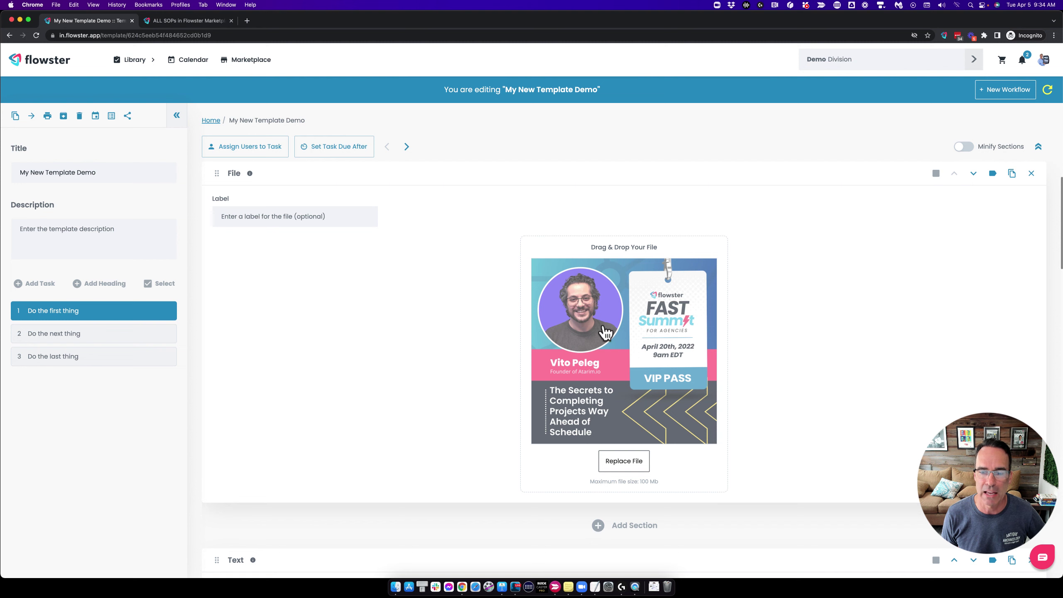
{"action": "left_click", "coordinate": [1048, 89]}
{"action": "left_click", "coordinate": [536, 324]}
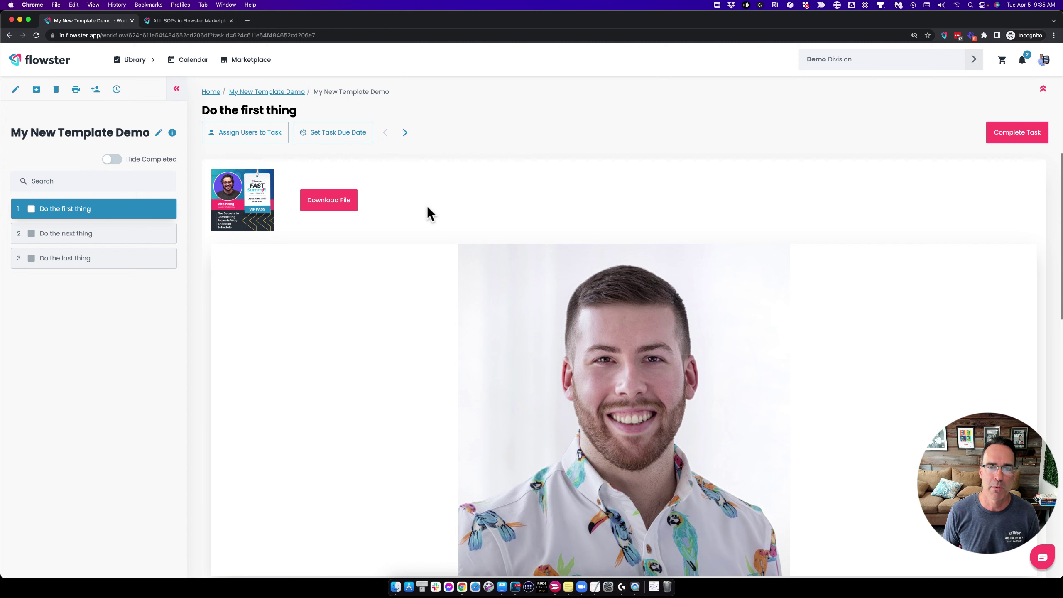
Scroll through the running task and briefly enlarge the headshot image.
{"action": "scroll", "coordinate": [474, 201], "scroll_direction": "down", "scroll_amount": 2}
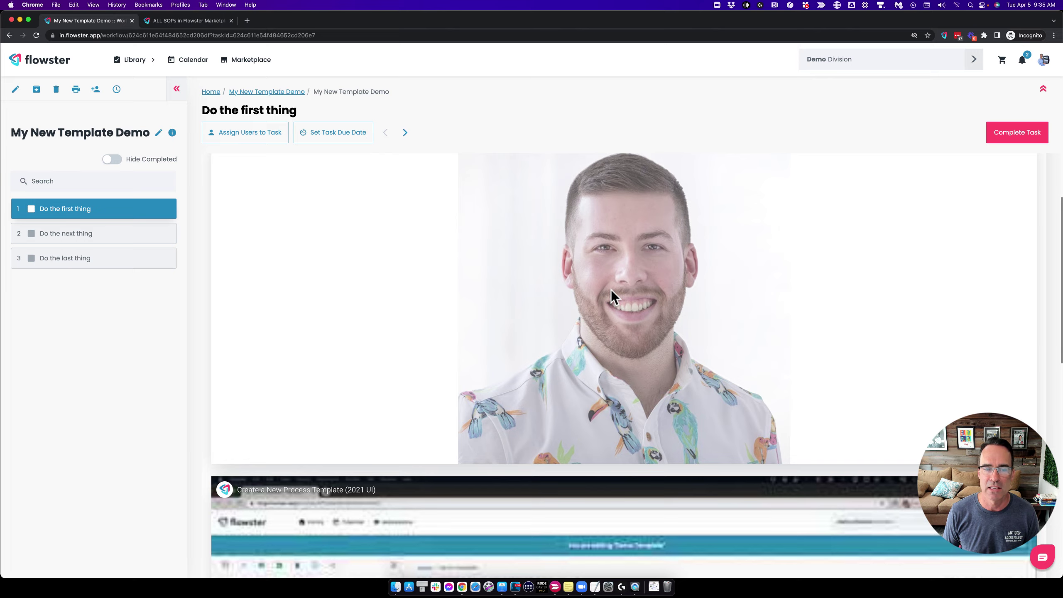
{"action": "left_click", "coordinate": [611, 290]}
{"action": "left_click", "coordinate": [773, 239]}
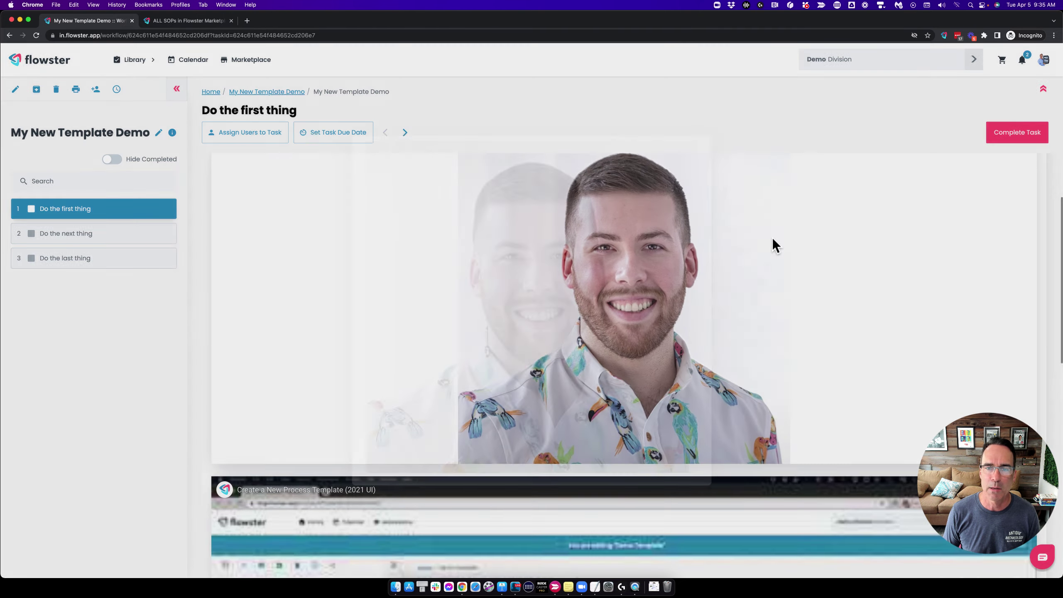
{"action": "scroll", "coordinate": [369, 354], "scroll_direction": "down", "scroll_amount": 5}
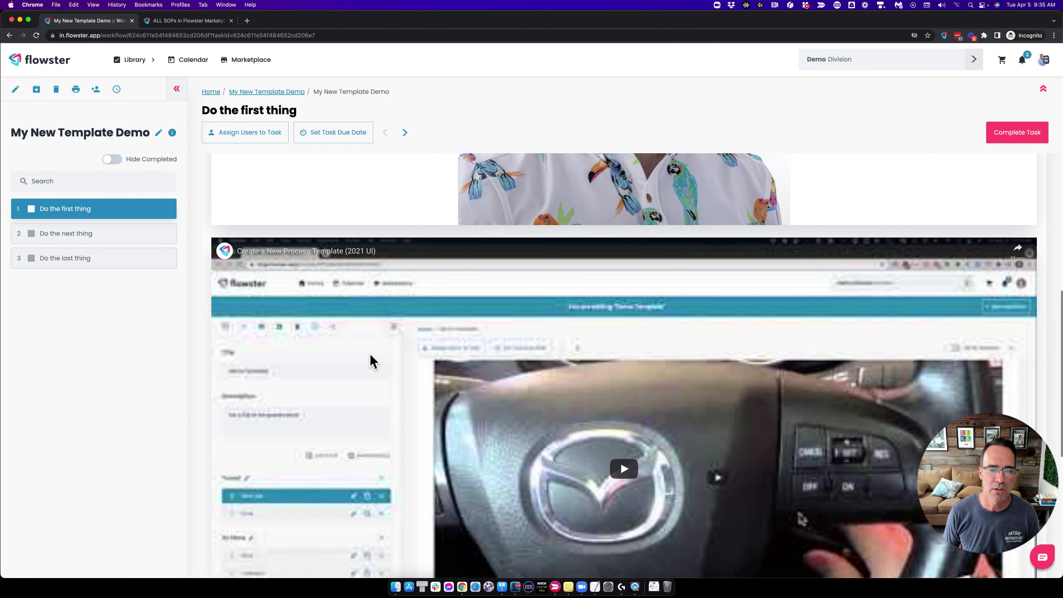
{"action": "scroll", "coordinate": [369, 354], "scroll_direction": "down", "scroll_amount": 7}
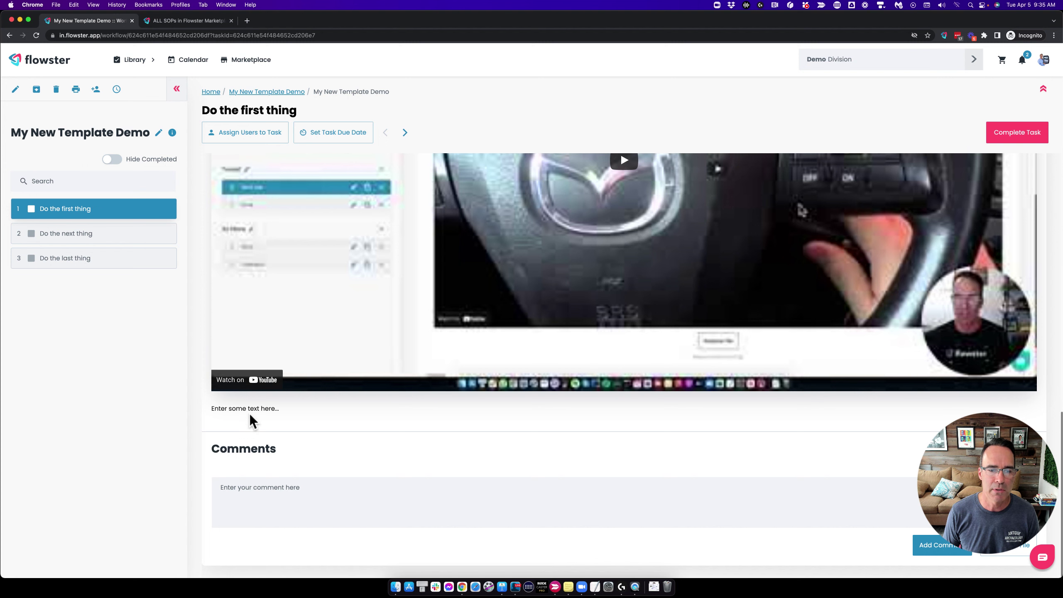
{"action": "scroll", "coordinate": [463, 384], "scroll_direction": "up", "scroll_amount": 10}
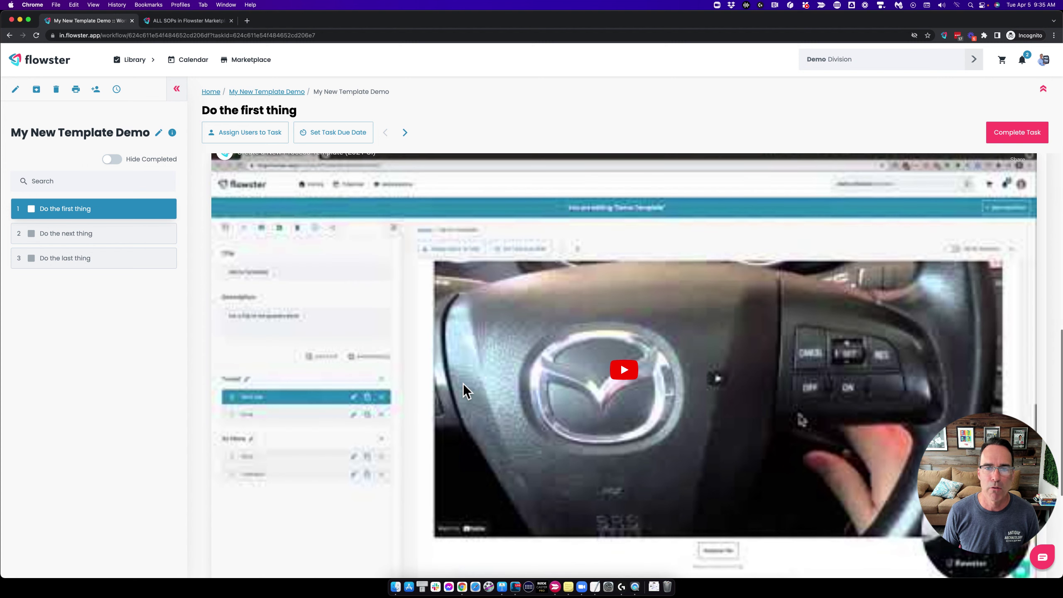
{"action": "scroll", "coordinate": [463, 384], "scroll_direction": "up", "scroll_amount": 3}
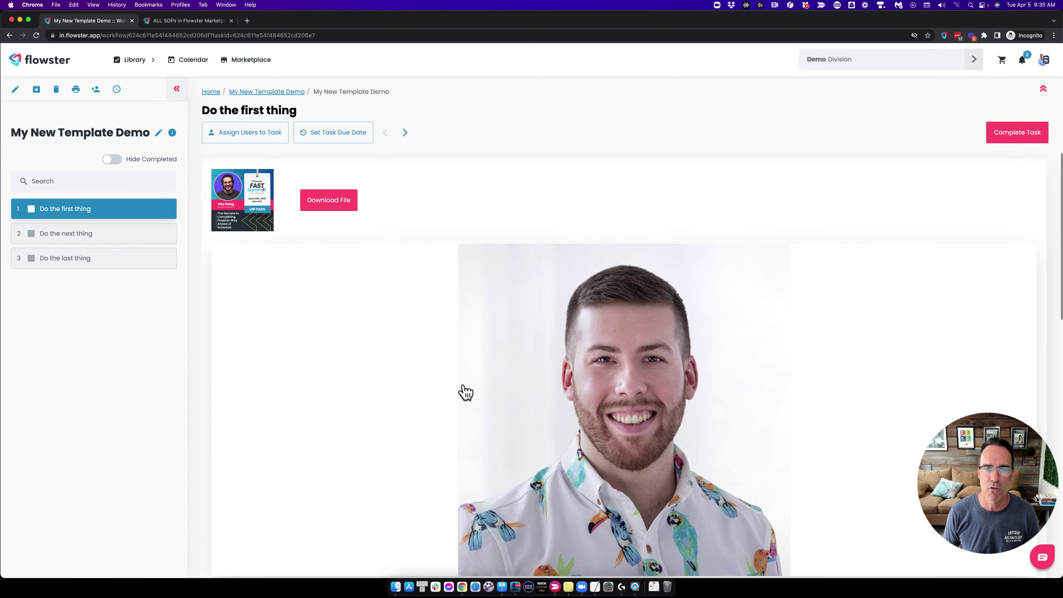
Open the headshot in the lightbox, close it, and return to editing the template.
{"action": "left_click", "coordinate": [617, 365]}
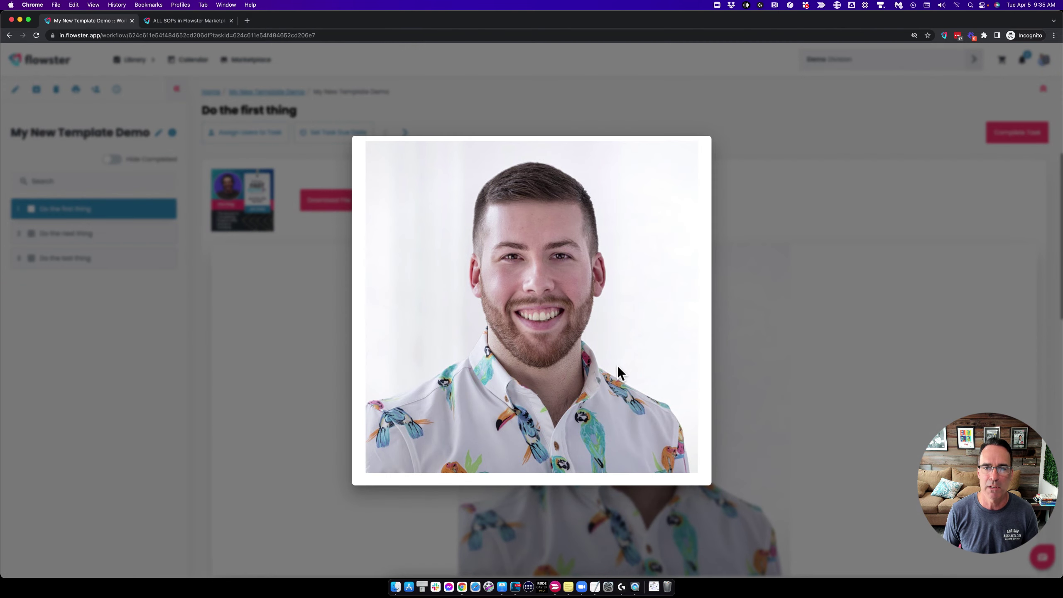
{"action": "right_click", "coordinate": [551, 271]}
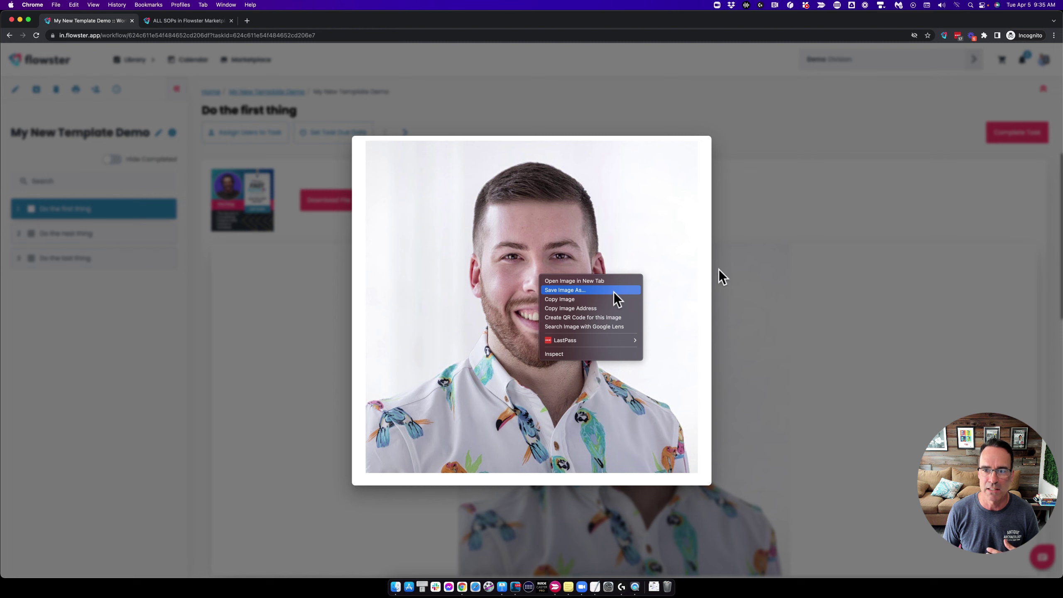
{"action": "left_click", "coordinate": [751, 276]}
{"action": "left_click", "coordinate": [752, 276]}
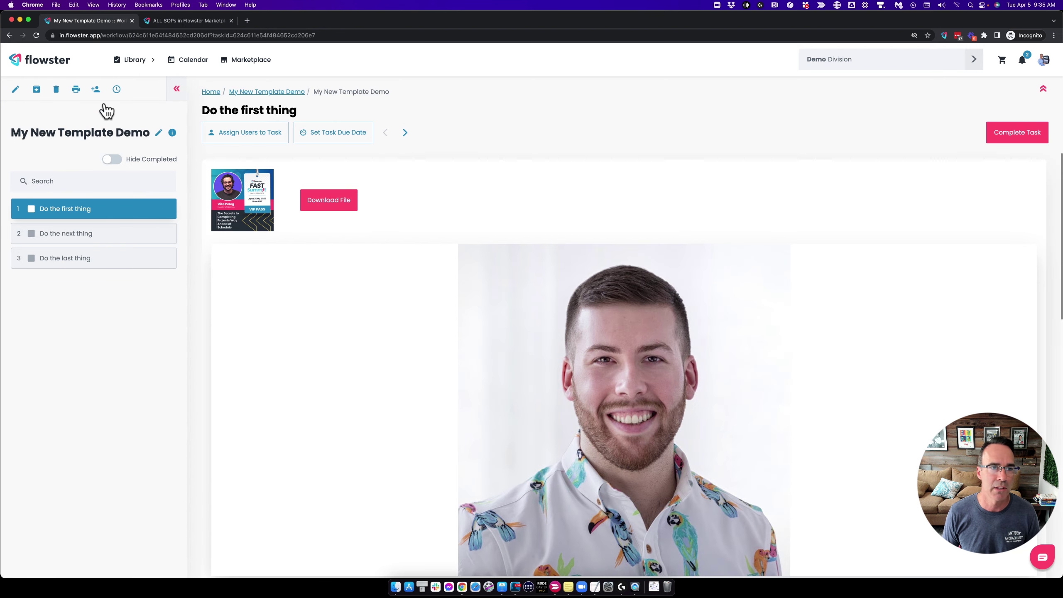
{"action": "left_click", "coordinate": [16, 90]}
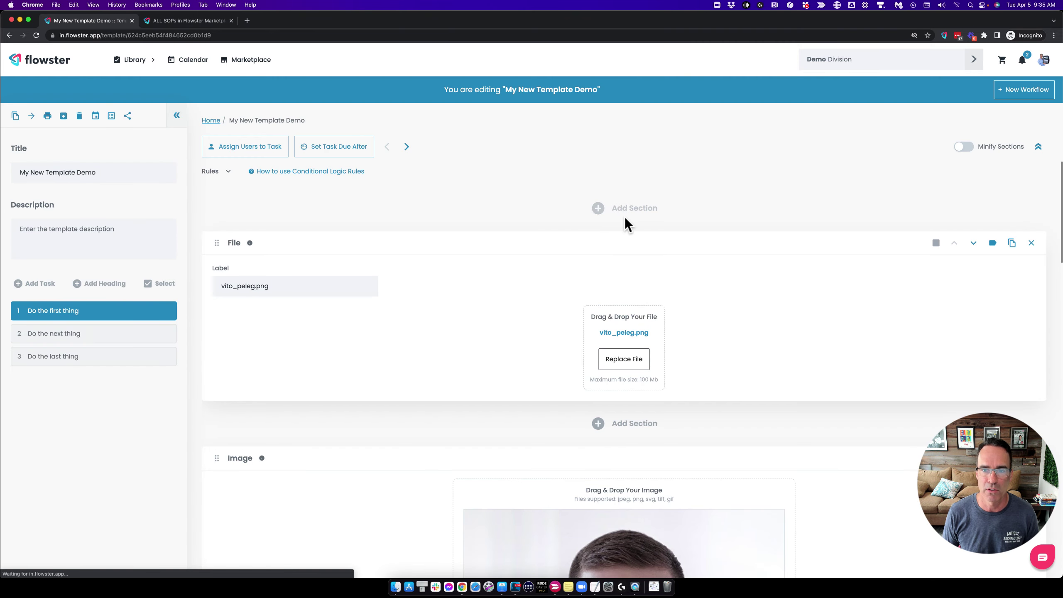
Insert a Checklist section above the File section with default Options 1, 2 and 3.
{"action": "left_click", "coordinate": [622, 214]}
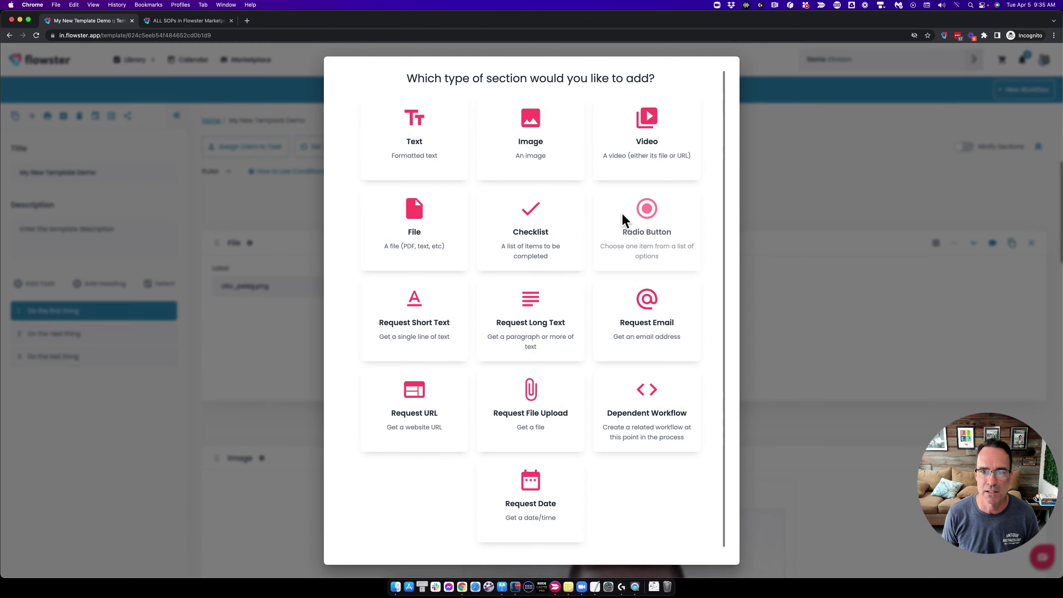
{"action": "left_click", "coordinate": [529, 213]}
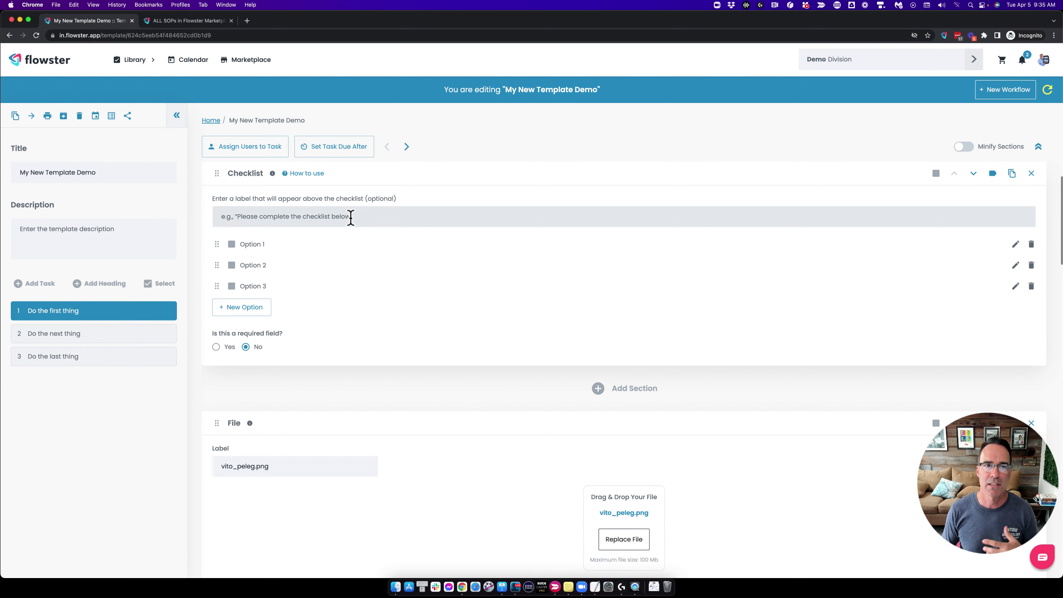
{"action": "mouse_move", "coordinate": [47, 310]}
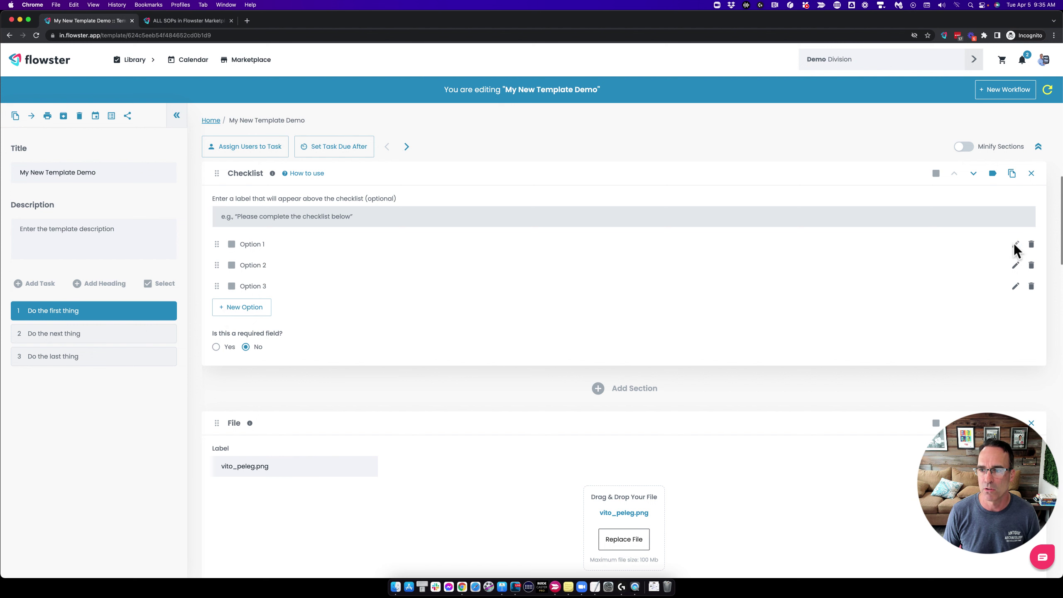
Rename the first checklist option to 'Find keys'.
{"action": "left_click", "coordinate": [1016, 244]}
{"action": "triple_click", "coordinate": [298, 244]}
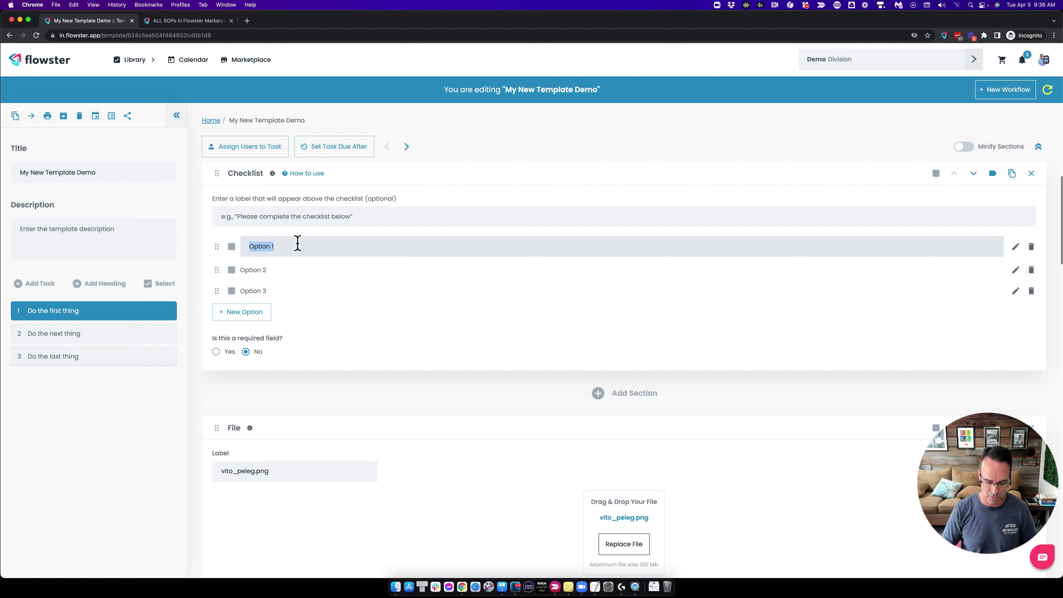
{"action": "type", "text": "Step"}
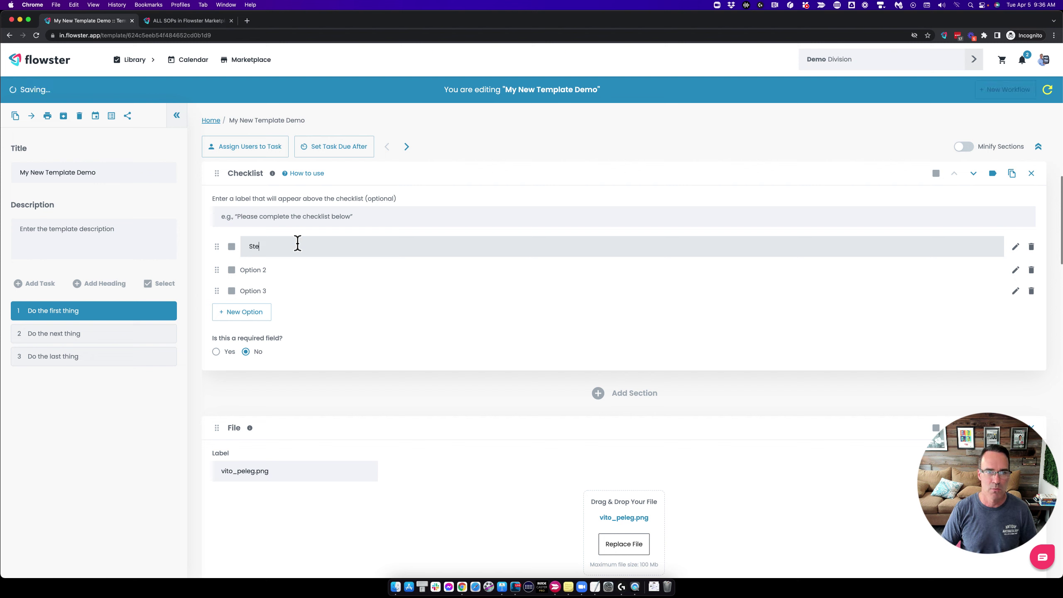
{"action": "left_click", "coordinate": [268, 268]}
{"action": "left_click", "coordinate": [271, 242]}
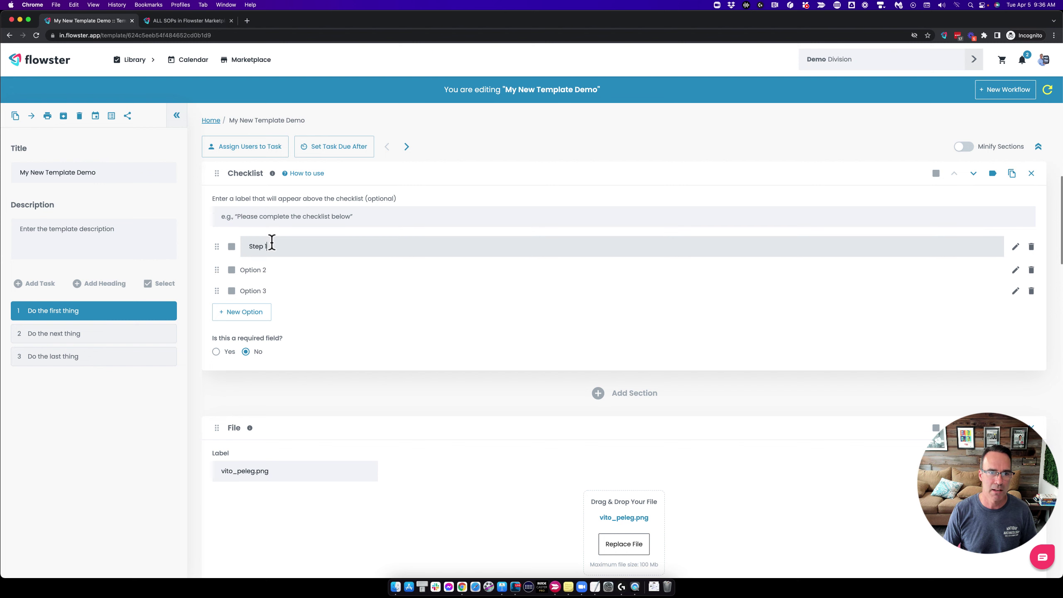
{"action": "triple_click", "coordinate": [271, 242]}
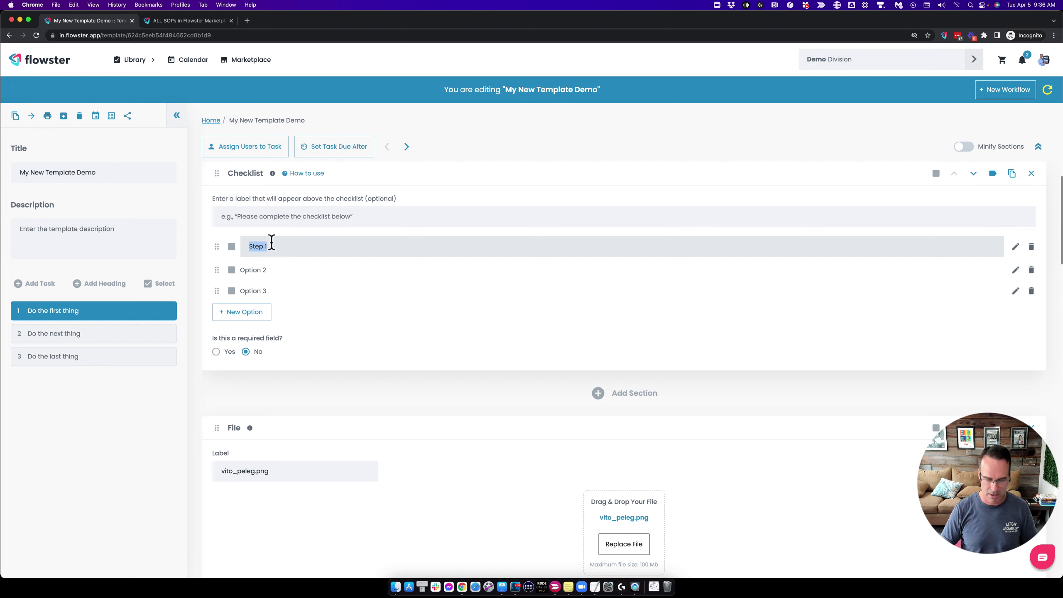
{"action": "type", "text": "Find k"}
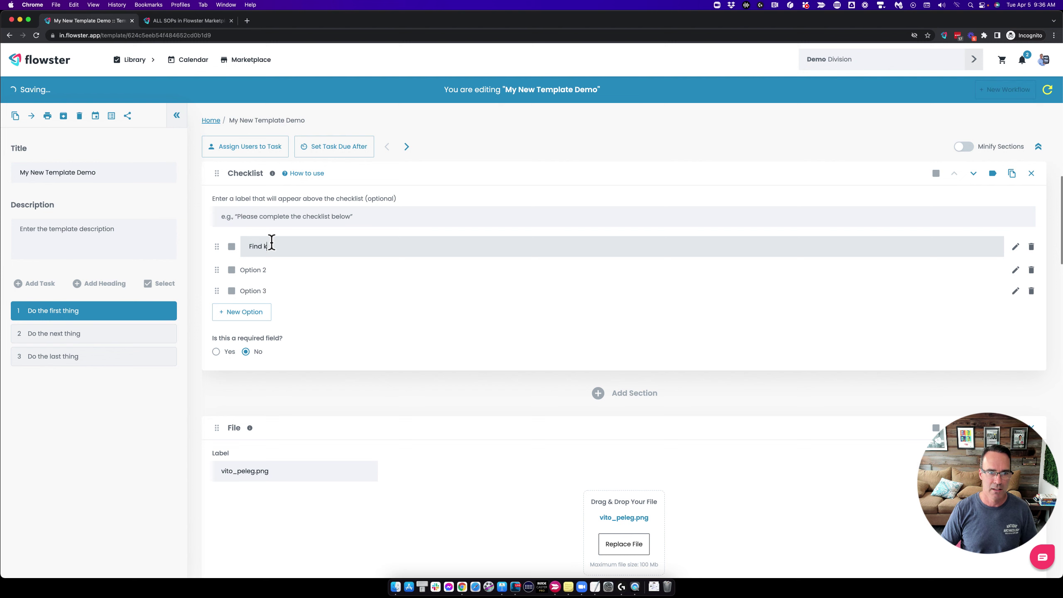
{"action": "type", "text": "eys"}
{"action": "key", "text": "Return"}
Rename Option 2 to 'Lock door', delete Option 3, and require all items checked.
{"action": "left_click", "coordinate": [270, 266]}
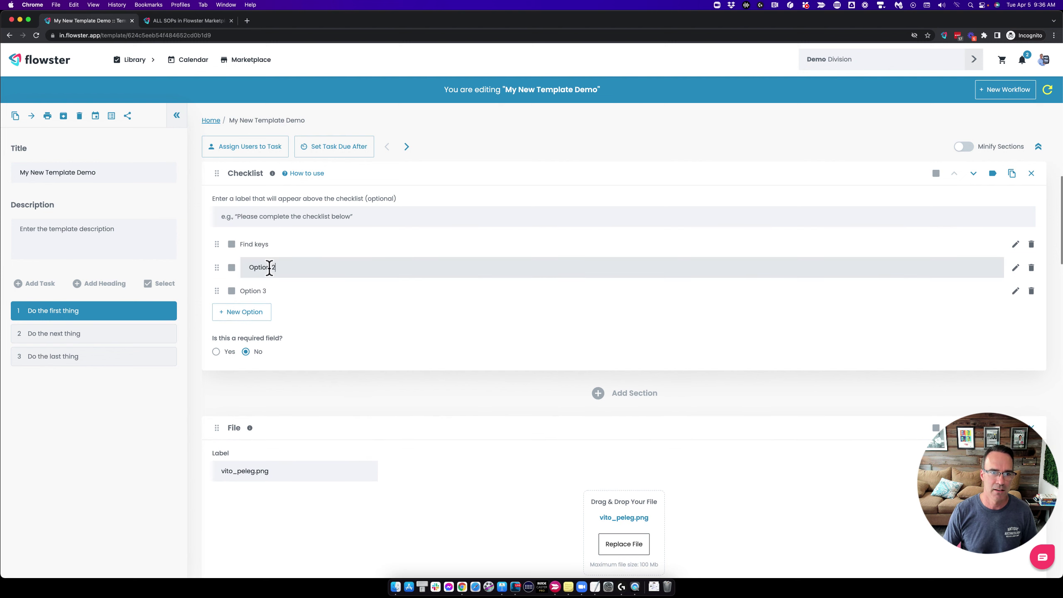
{"action": "triple_click", "coordinate": [277, 267]}
{"action": "type", "text": "Lo"}
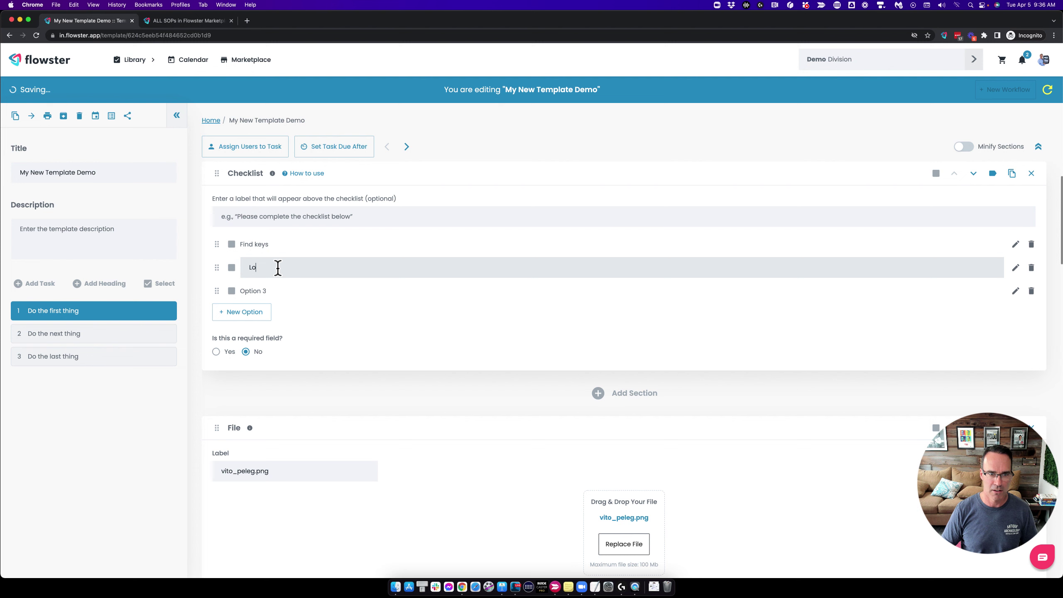
{"action": "type", "text": "ck doo"}
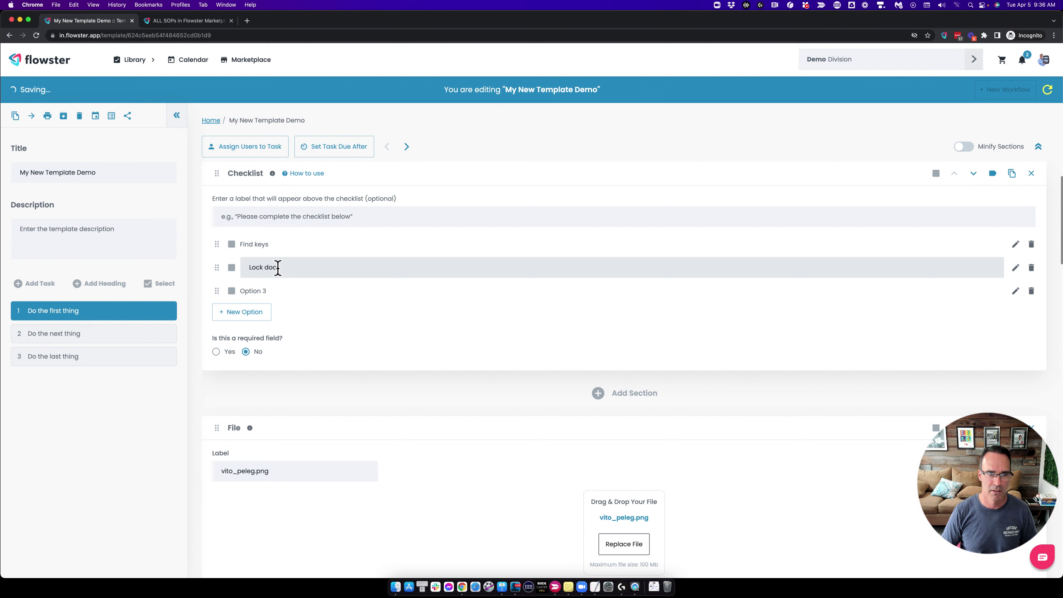
{"action": "type", "text": "r"}
{"action": "key", "text": "Return"}
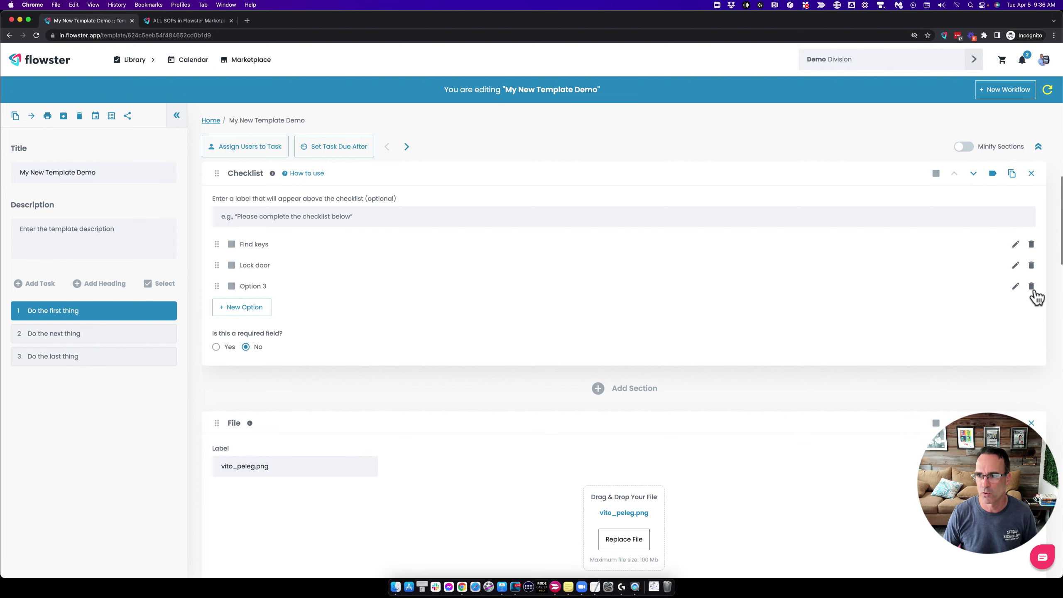
{"action": "left_click", "coordinate": [1032, 287]}
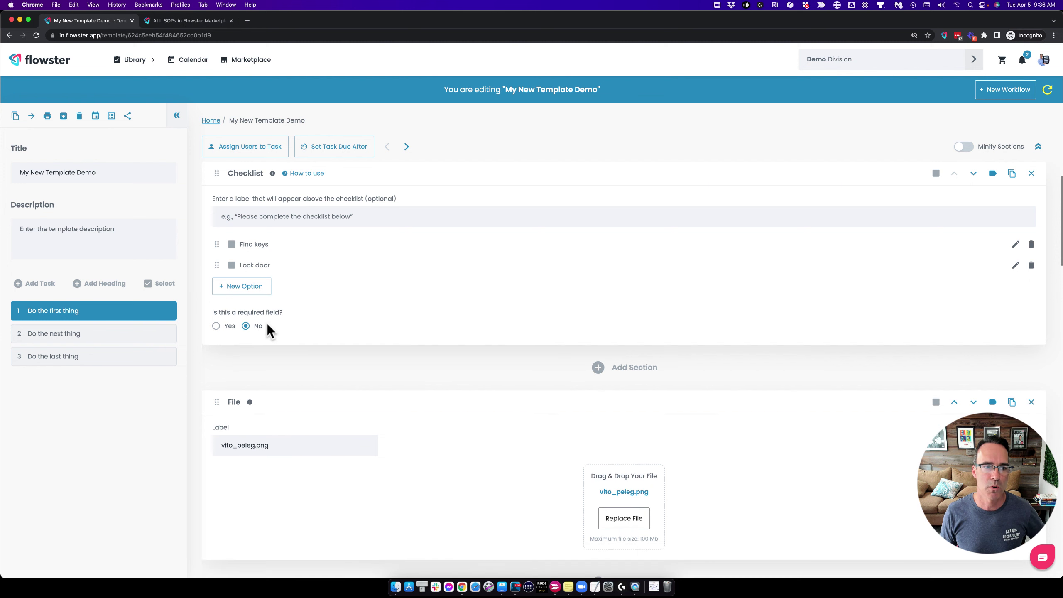
{"action": "left_click", "coordinate": [215, 326]}
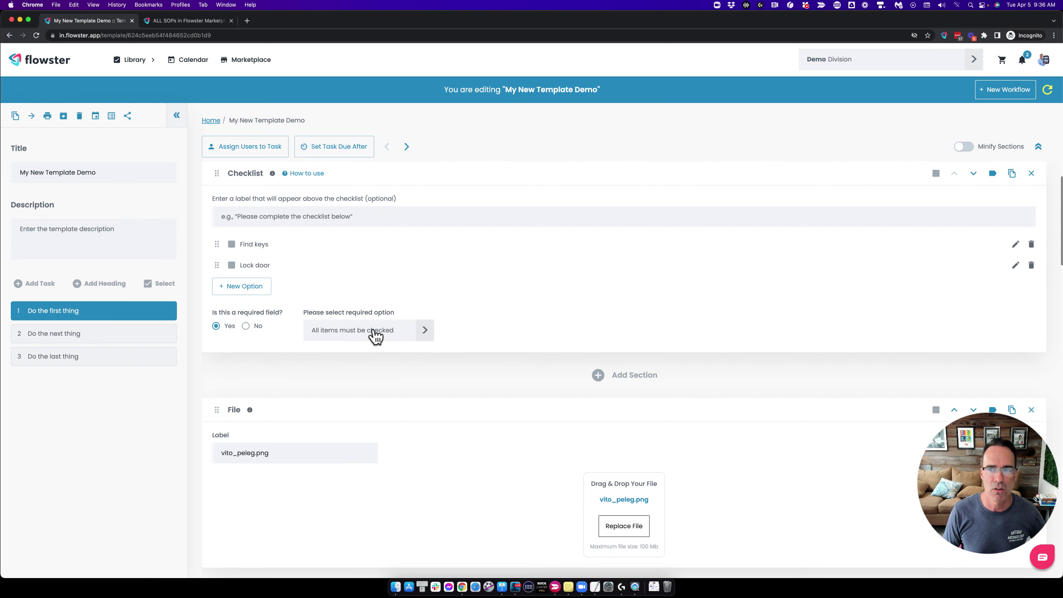
Update the active workflow with the template changes and try completing the first task.
{"action": "left_click", "coordinate": [1048, 96]}
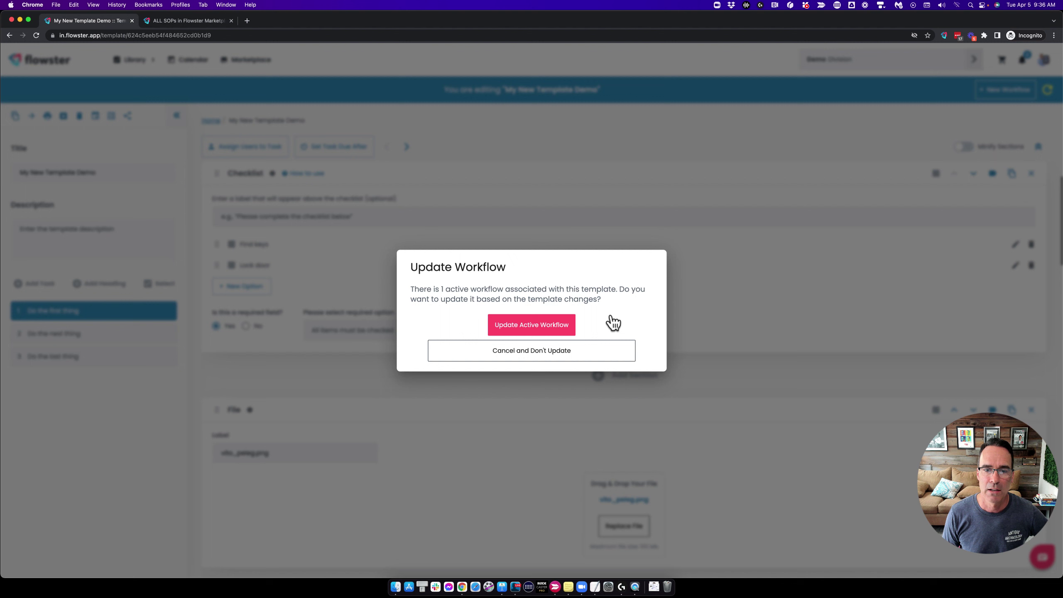
{"action": "left_click", "coordinate": [515, 329]}
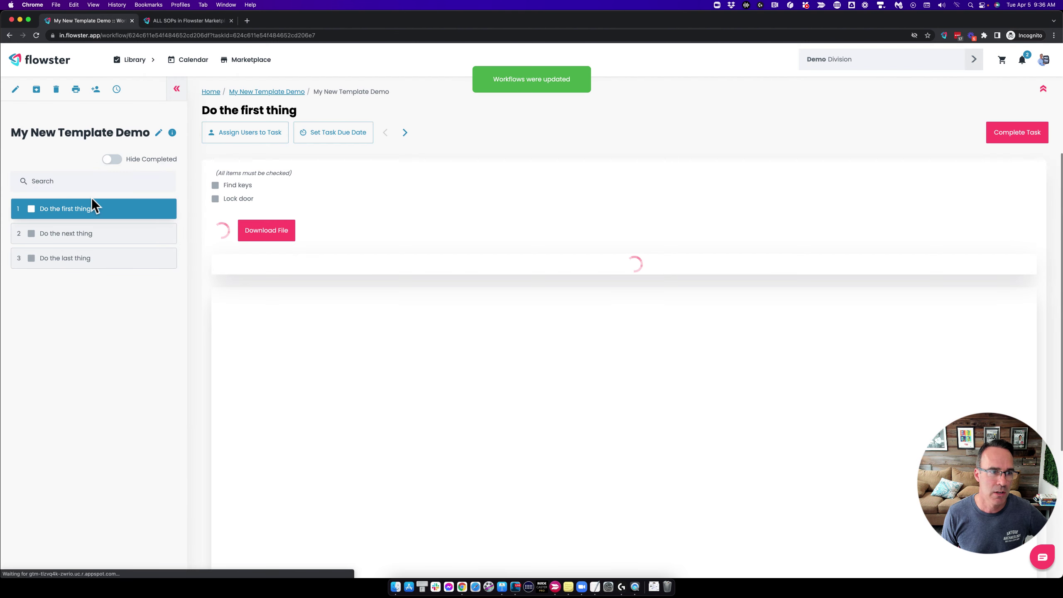
{"action": "left_click", "coordinate": [32, 209]}
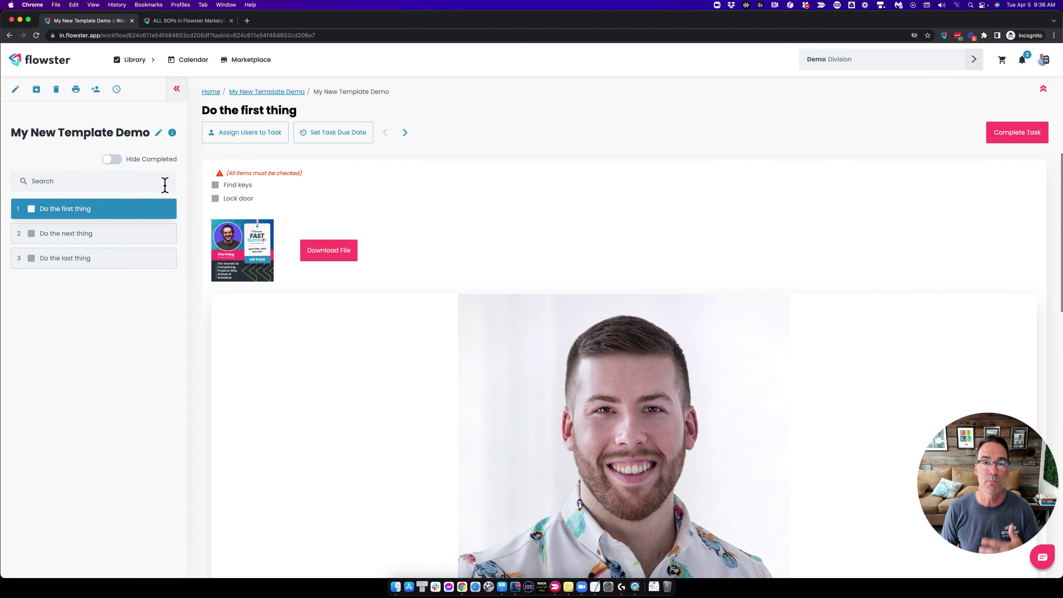
Tick Find keys and Lock door, mark 'Do the first thing' complete, and return to the template.
{"action": "left_click", "coordinate": [215, 185]}
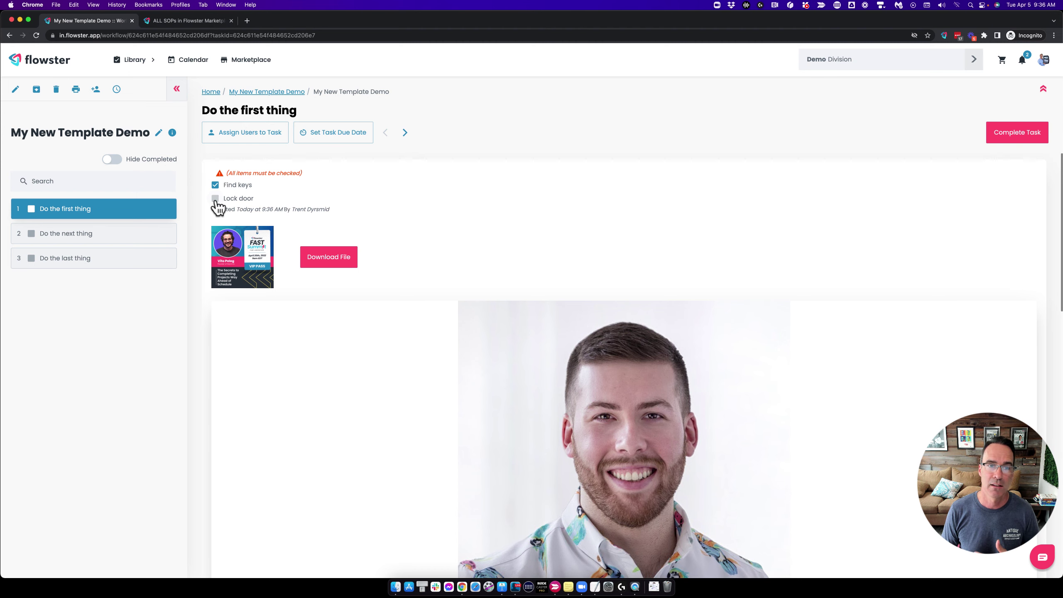
{"action": "left_click", "coordinate": [215, 200]}
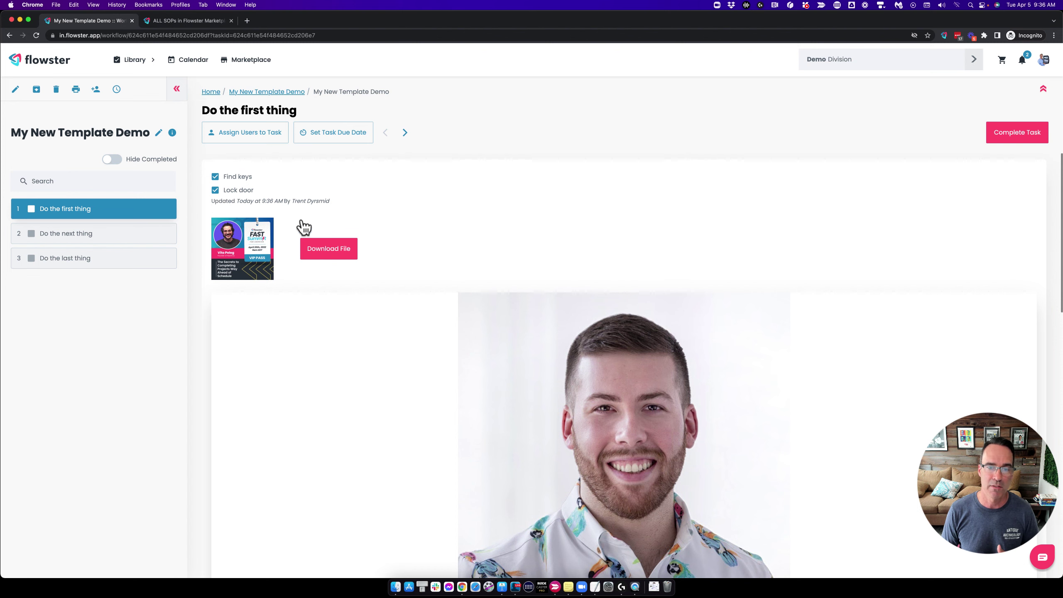
{"action": "left_click", "coordinate": [31, 209]}
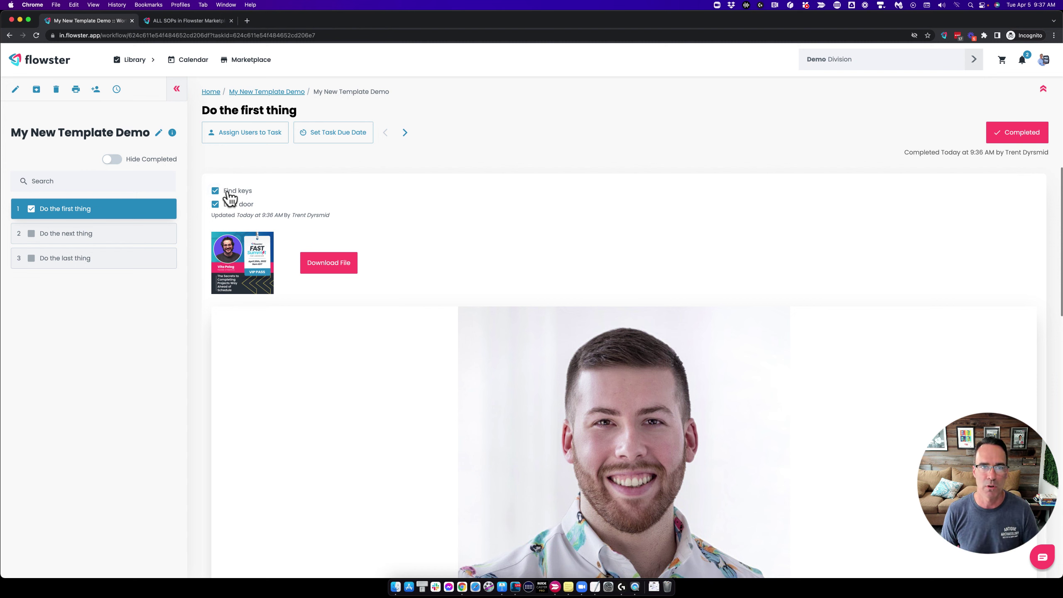
{"action": "left_click", "coordinate": [17, 91]}
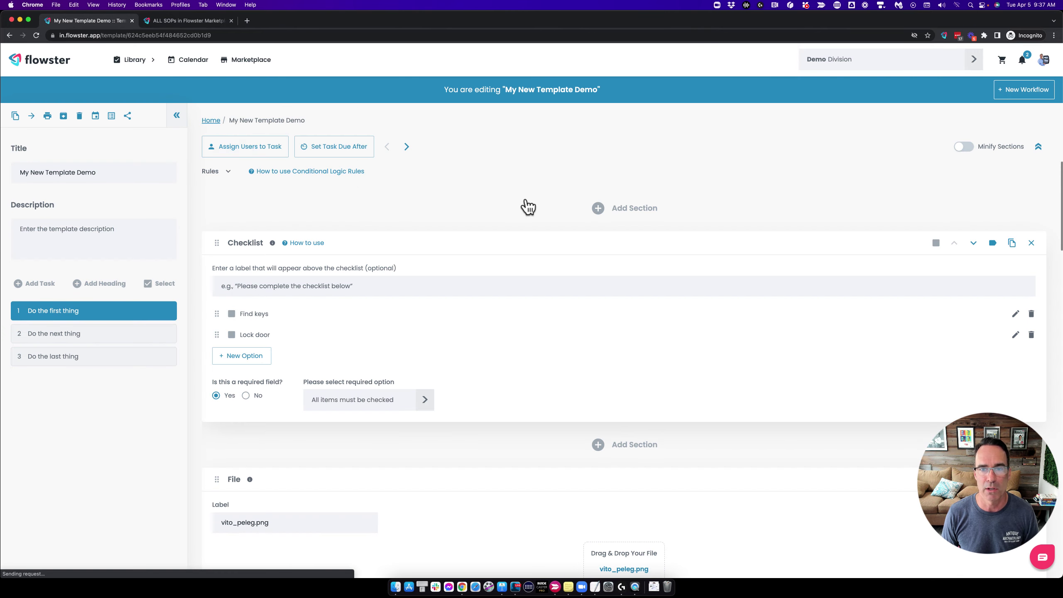
Add a Radio Button section to the first task and push it to the active workflow.
{"action": "left_click", "coordinate": [602, 212]}
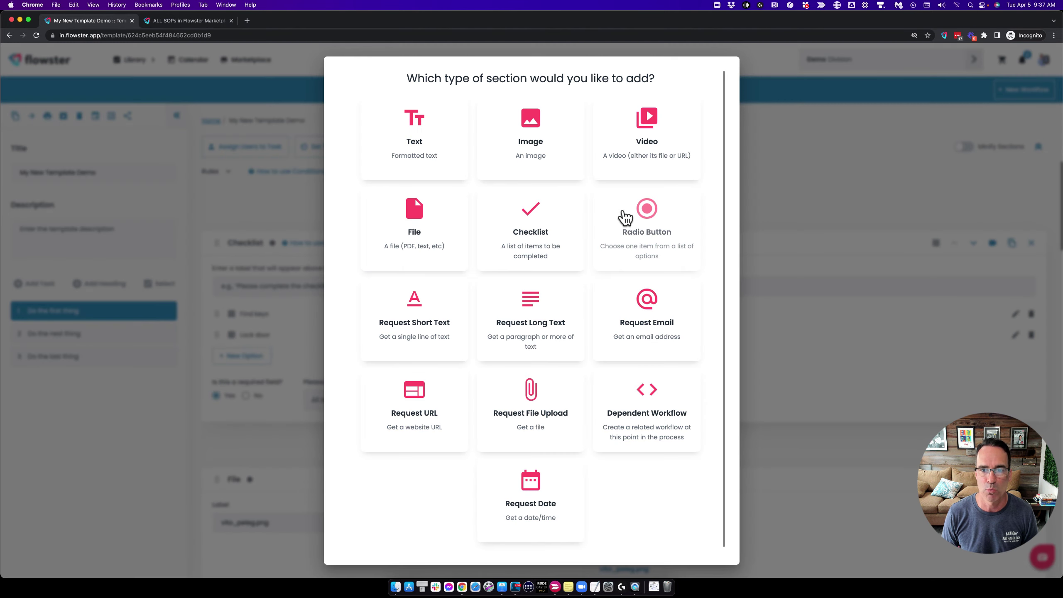
{"action": "left_click", "coordinate": [645, 210]}
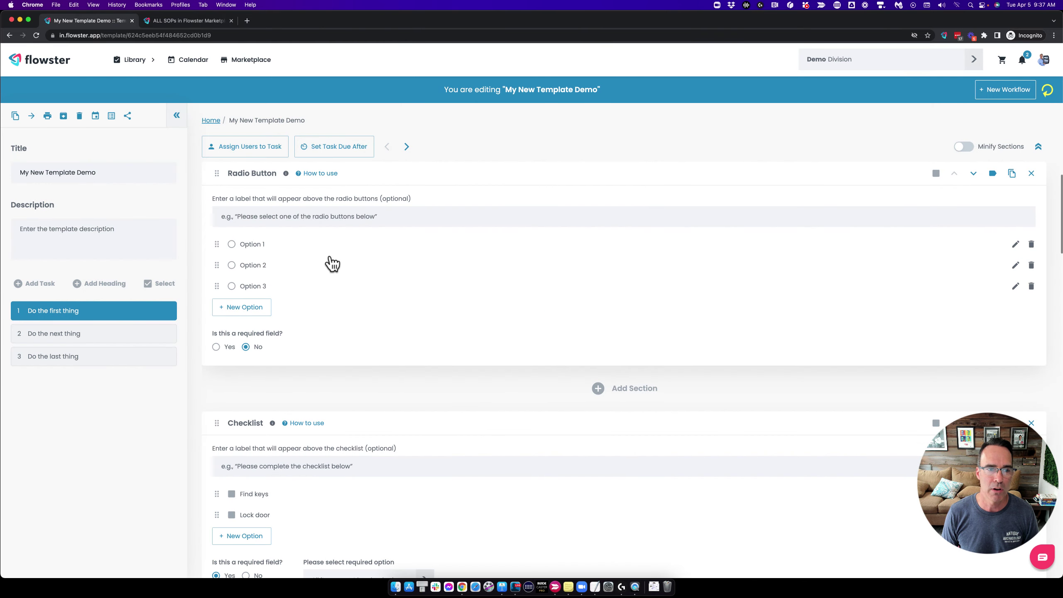
{"action": "left_click", "coordinate": [1046, 90]}
{"action": "left_click", "coordinate": [522, 326]}
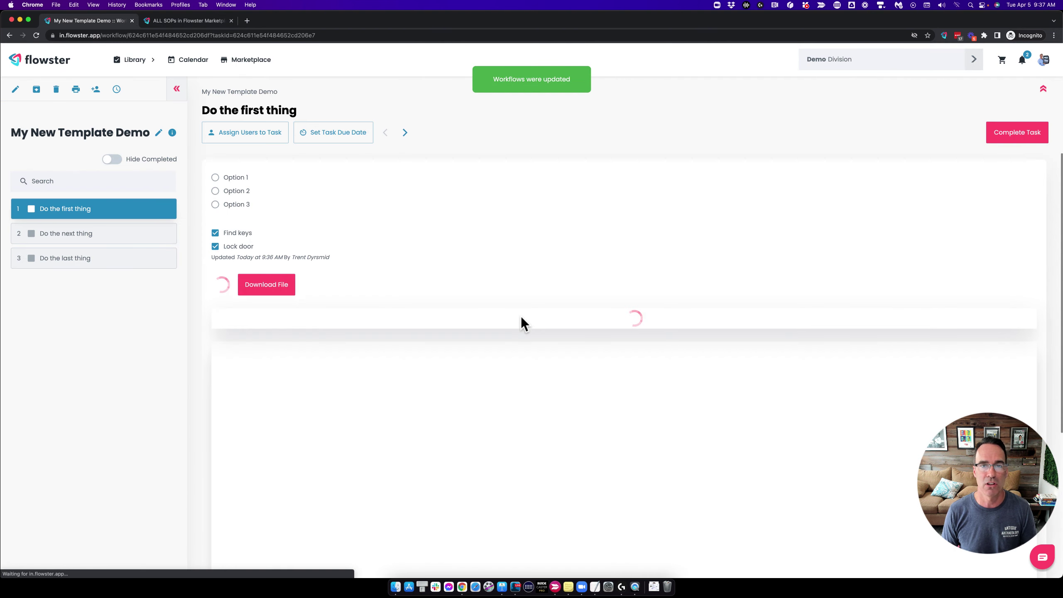
Try the radio options in the running workflow, leave Option 3 selected, and reopen the template editor.
{"action": "left_click", "coordinate": [215, 178]}
{"action": "left_click", "coordinate": [215, 191]}
{"action": "left_click", "coordinate": [216, 205]}
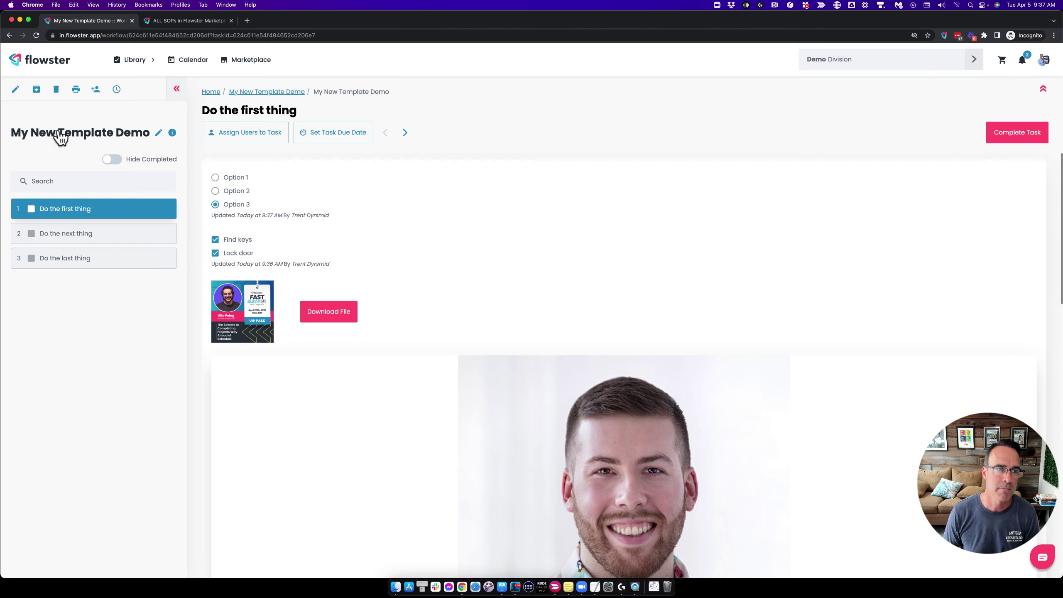
{"action": "left_click", "coordinate": [15, 85]}
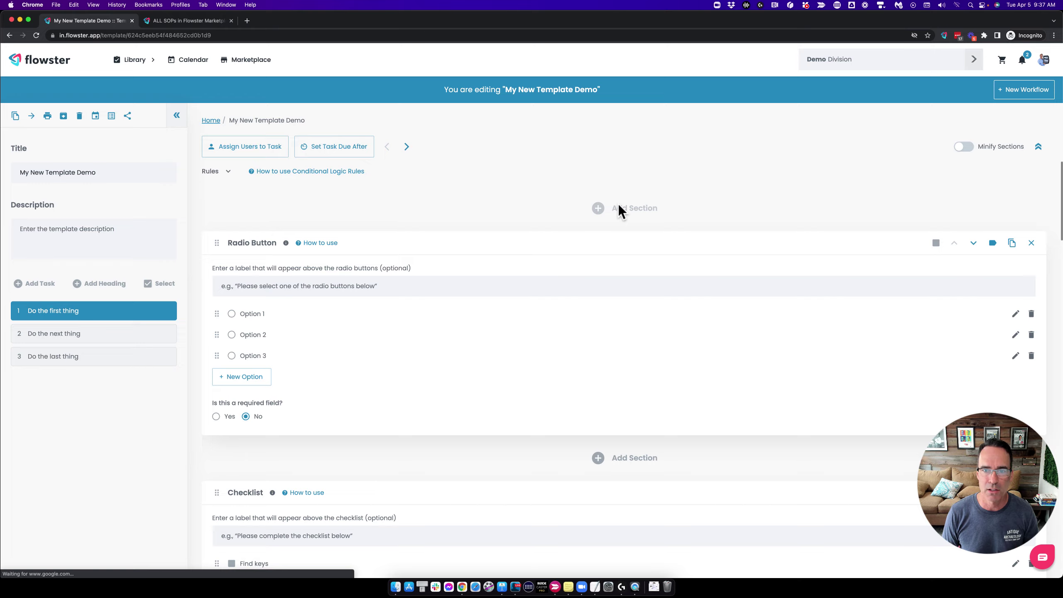
Add Request Short Text and Request Long Text sections to the first task.
{"action": "left_click", "coordinate": [618, 205]}
{"action": "left_click", "coordinate": [420, 303]}
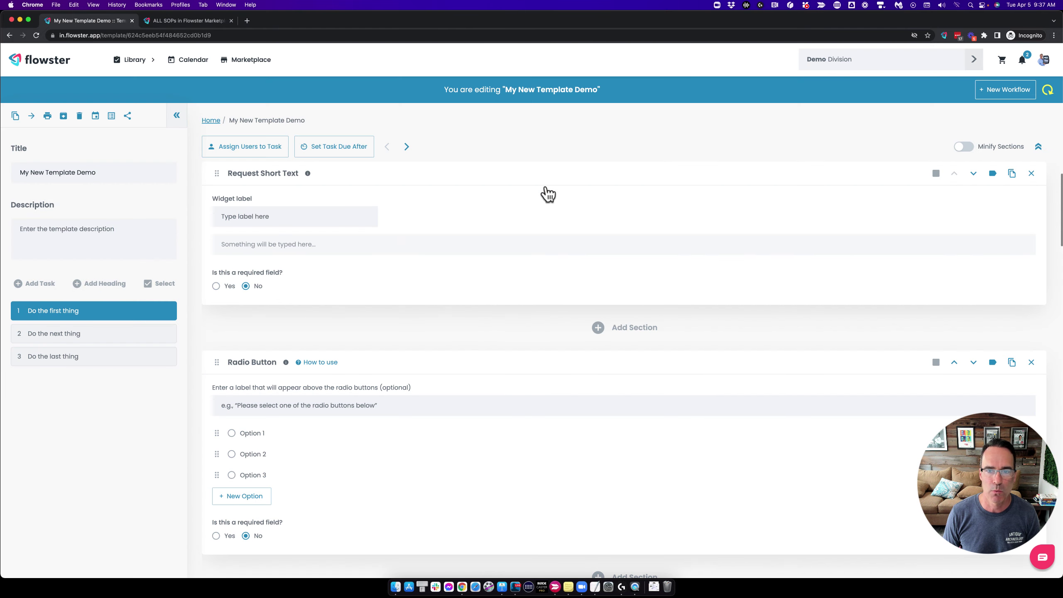
{"action": "left_click", "coordinate": [615, 329]}
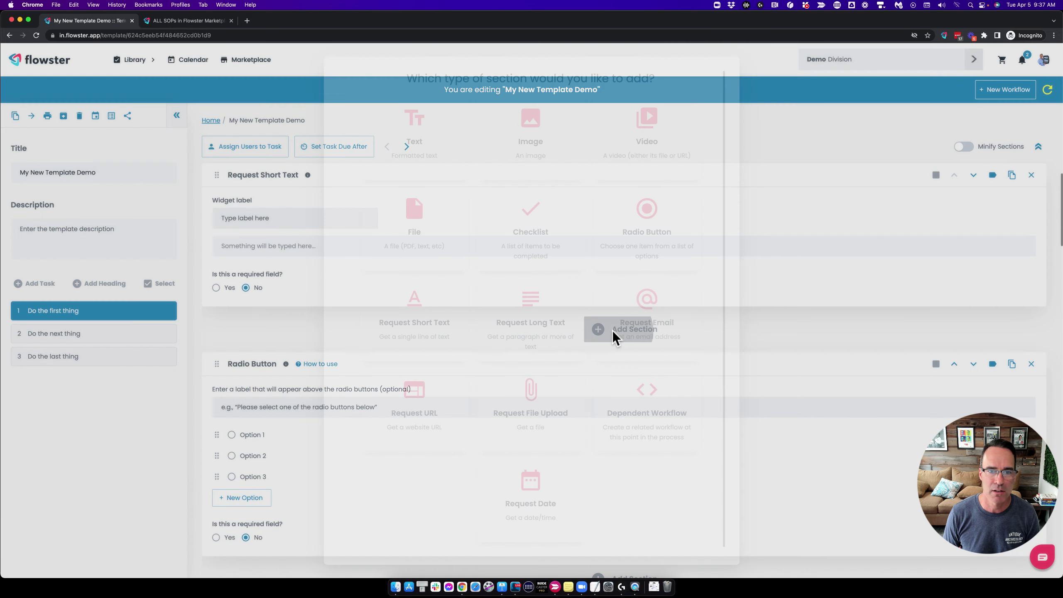
{"action": "left_click", "coordinate": [534, 315]}
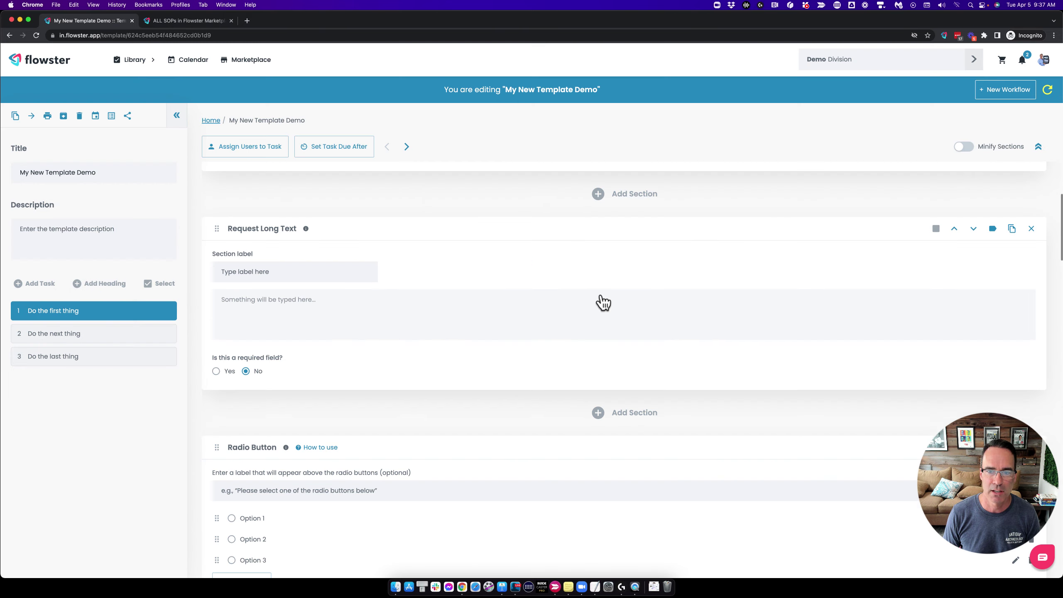
Add Request Email and Request URL sections, then update the active workflow.
{"action": "left_click", "coordinate": [619, 363]}
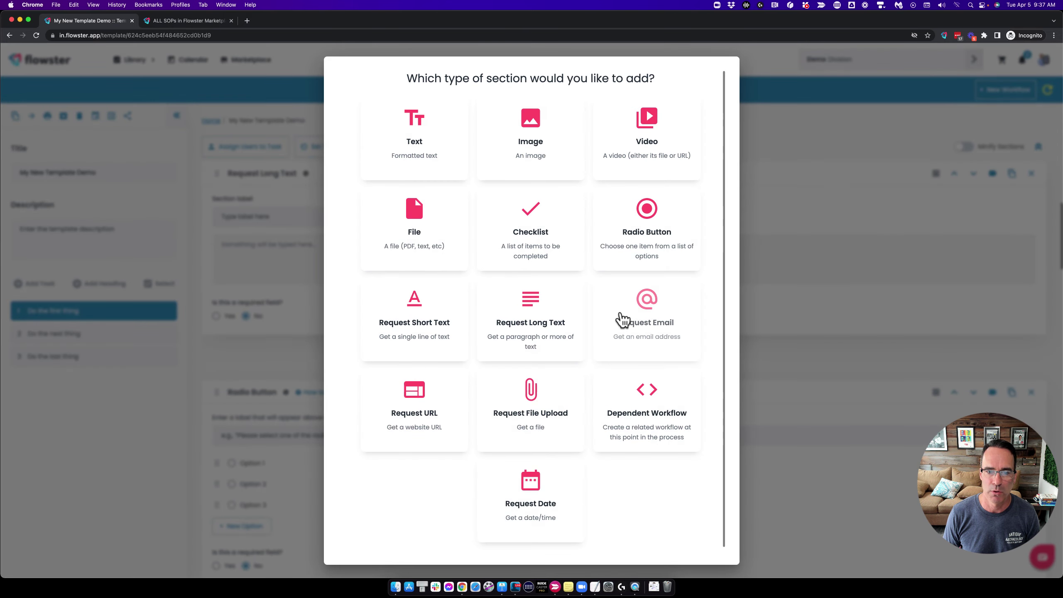
{"action": "left_click", "coordinate": [644, 316]}
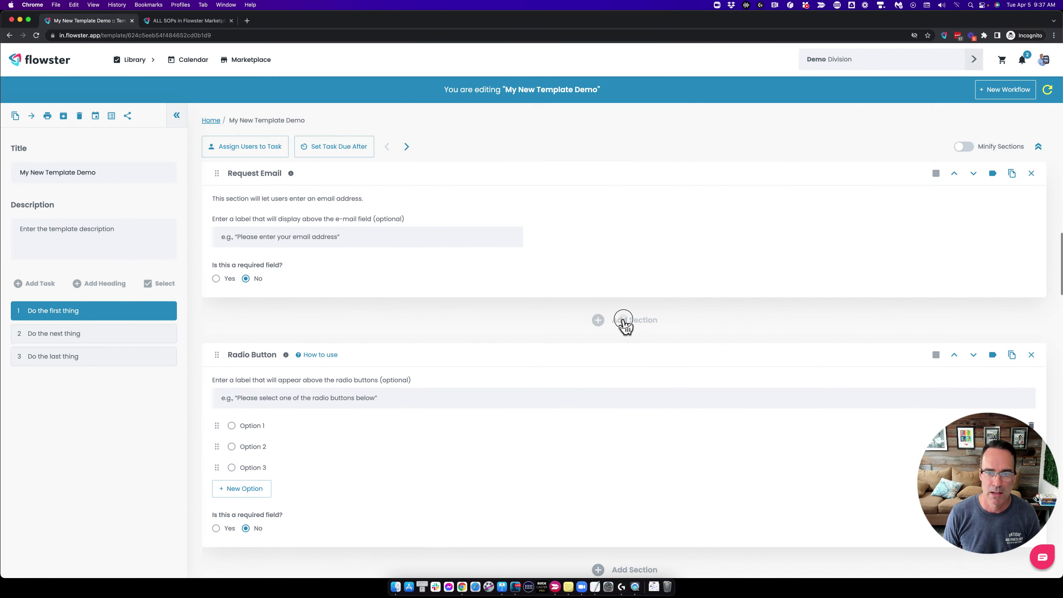
{"action": "left_click", "coordinate": [624, 324]}
{"action": "left_click", "coordinate": [425, 412]}
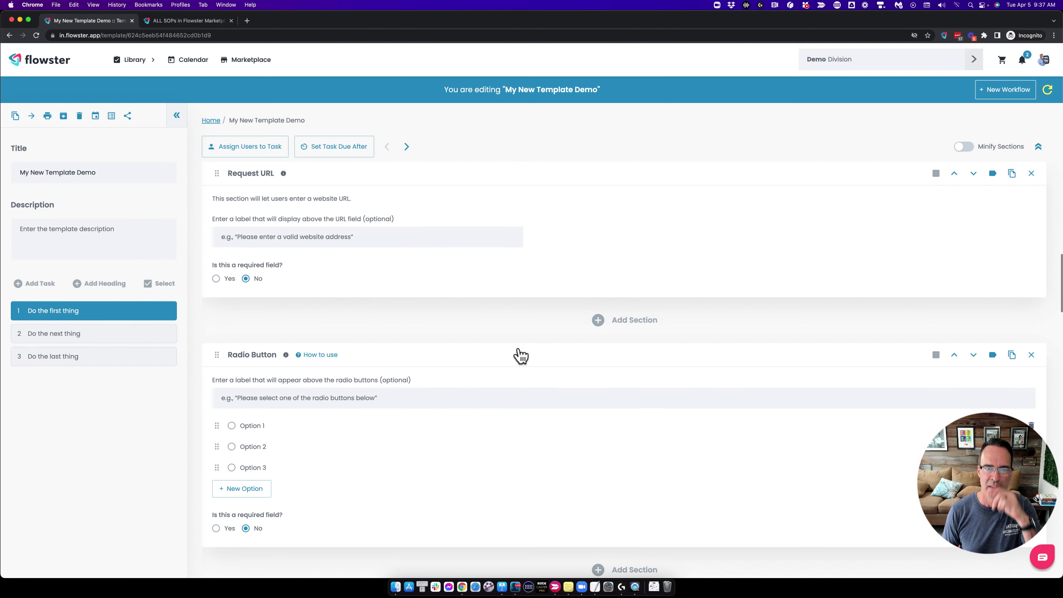
{"action": "left_click", "coordinate": [1050, 90]}
{"action": "left_click", "coordinate": [550, 329]}
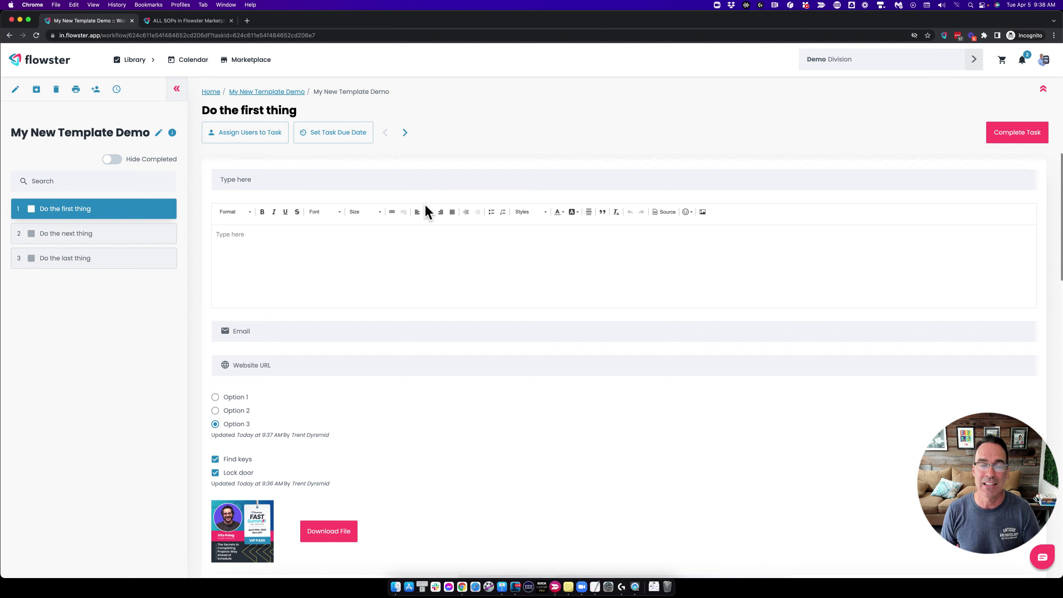
Click into the new 'Type here' short text field in the workflow, then return to the template editor.
{"action": "left_click", "coordinate": [252, 179]}
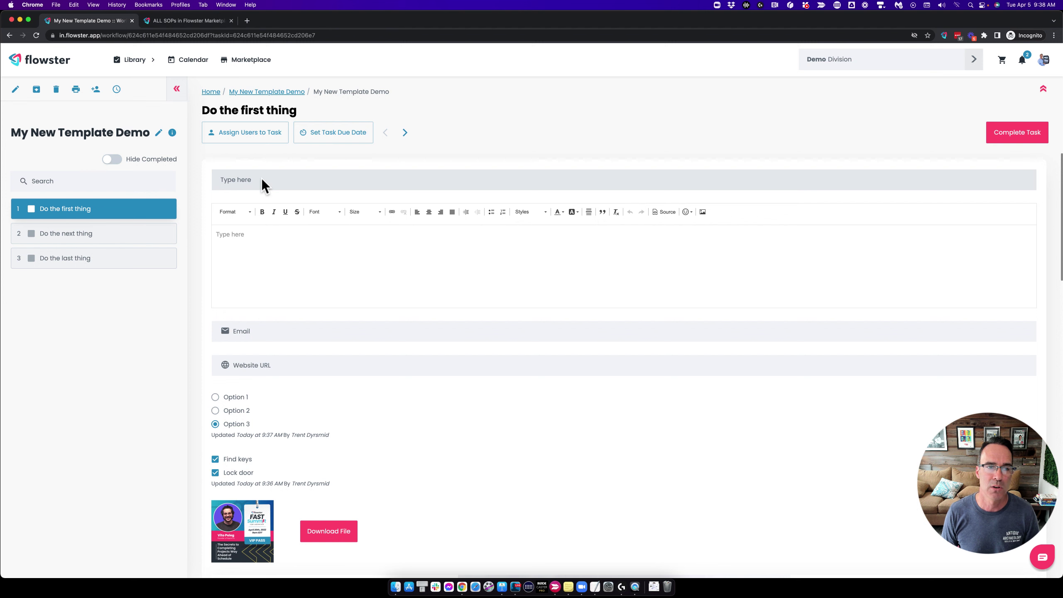
{"action": "left_click", "coordinate": [13, 89]}
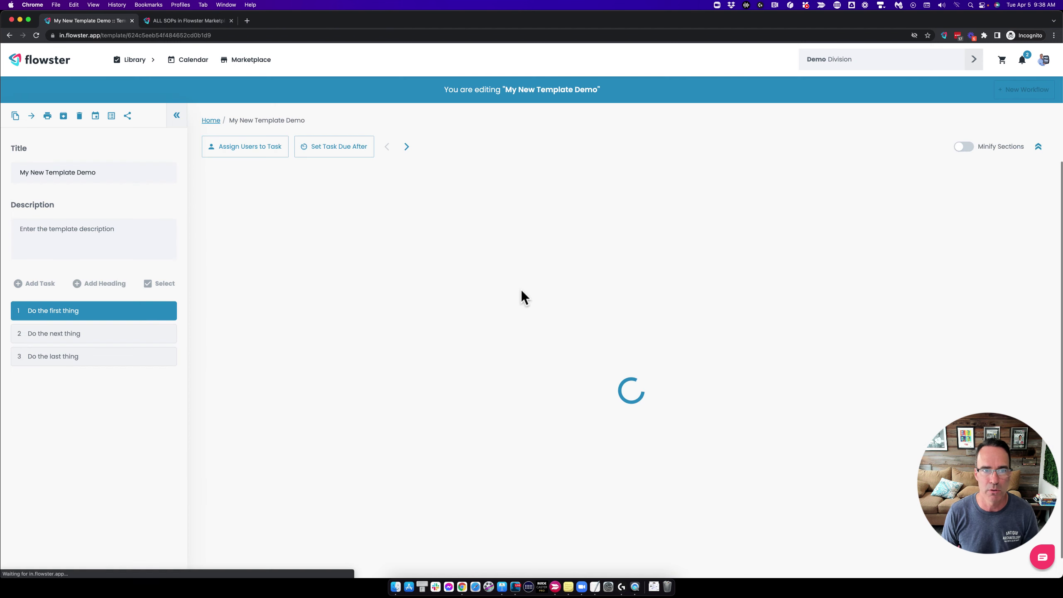
Label the short text field 'Contact Name' as required and the long text field 'Contact Bio'.
{"action": "left_click", "coordinate": [263, 285]}
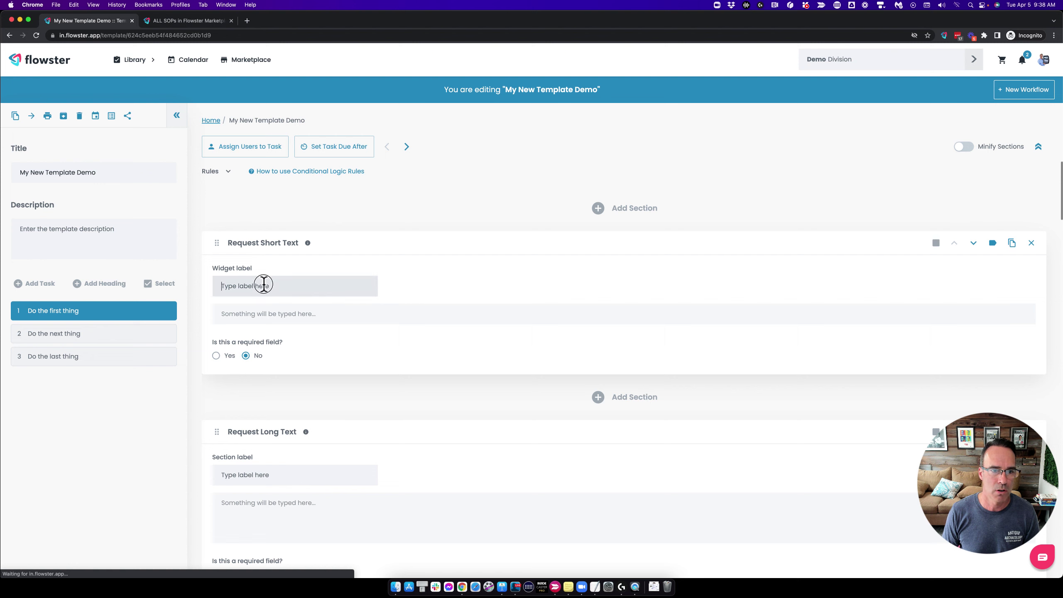
{"action": "type", "text": "Conta"}
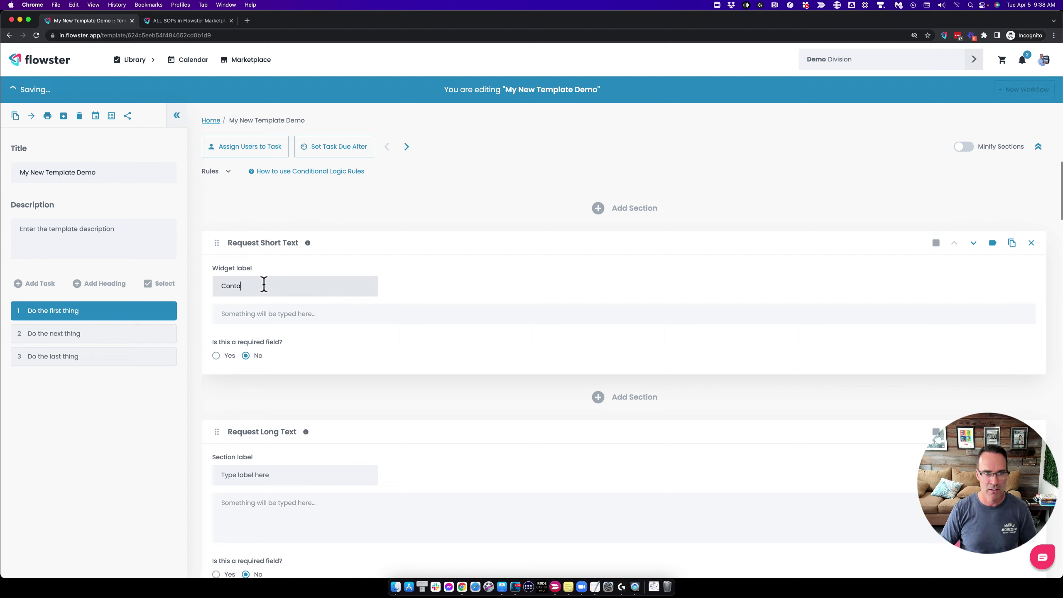
{"action": "type", "text": "ct Name"}
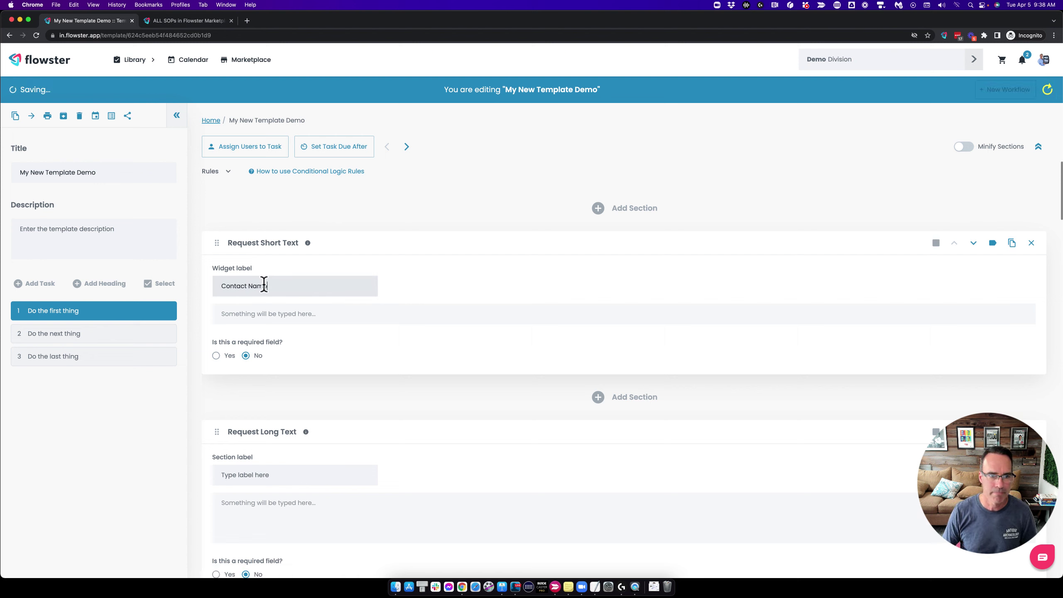
{"action": "left_click", "coordinate": [215, 355]}
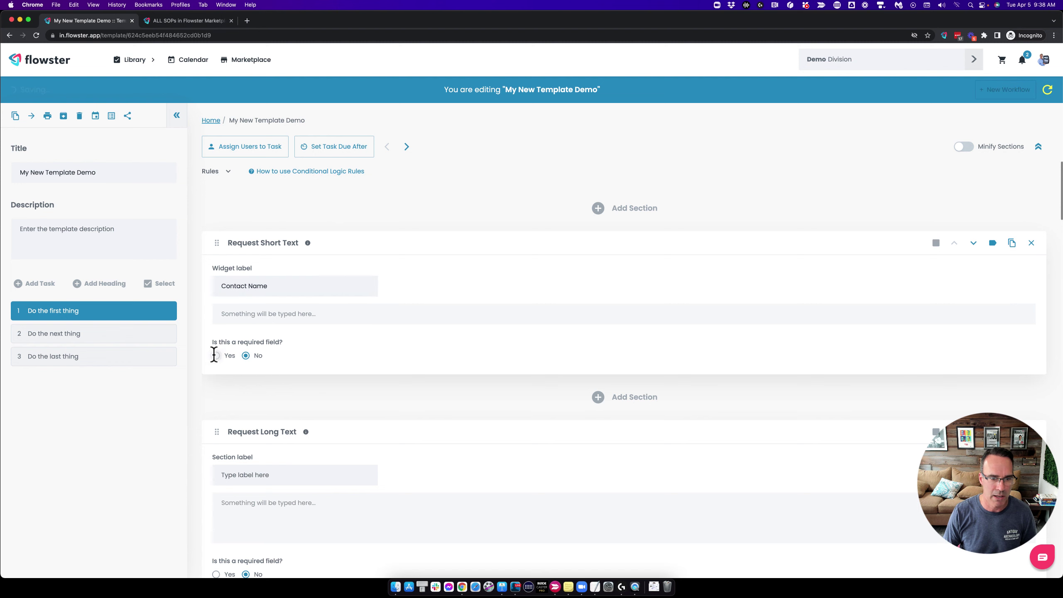
{"action": "scroll", "coordinate": [303, 417], "scroll_direction": "down", "scroll_amount": 2}
{"action": "left_click", "coordinate": [237, 428]}
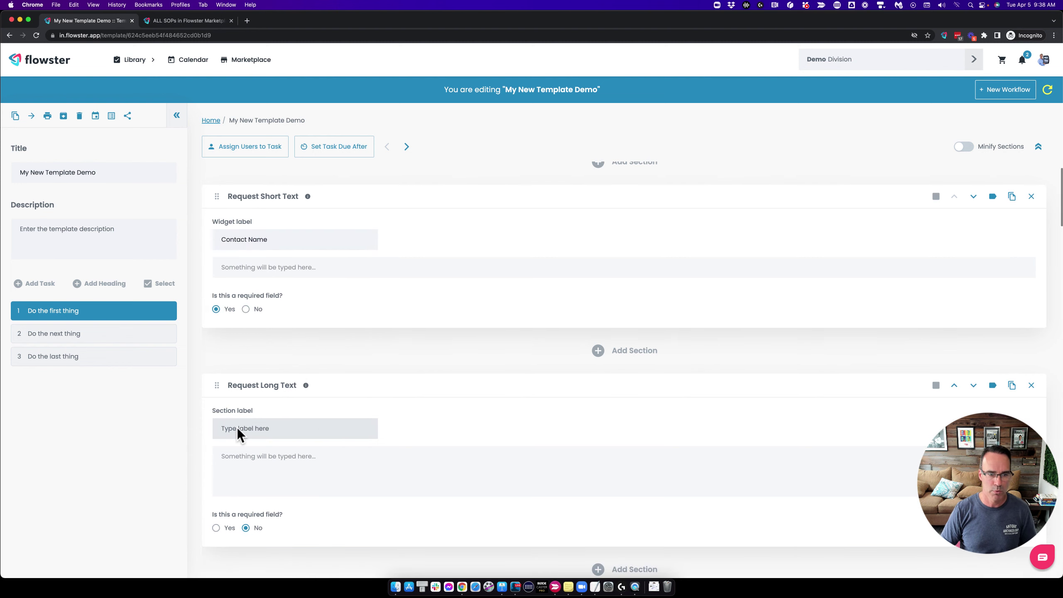
{"action": "type", "text": "Contact Bi"}
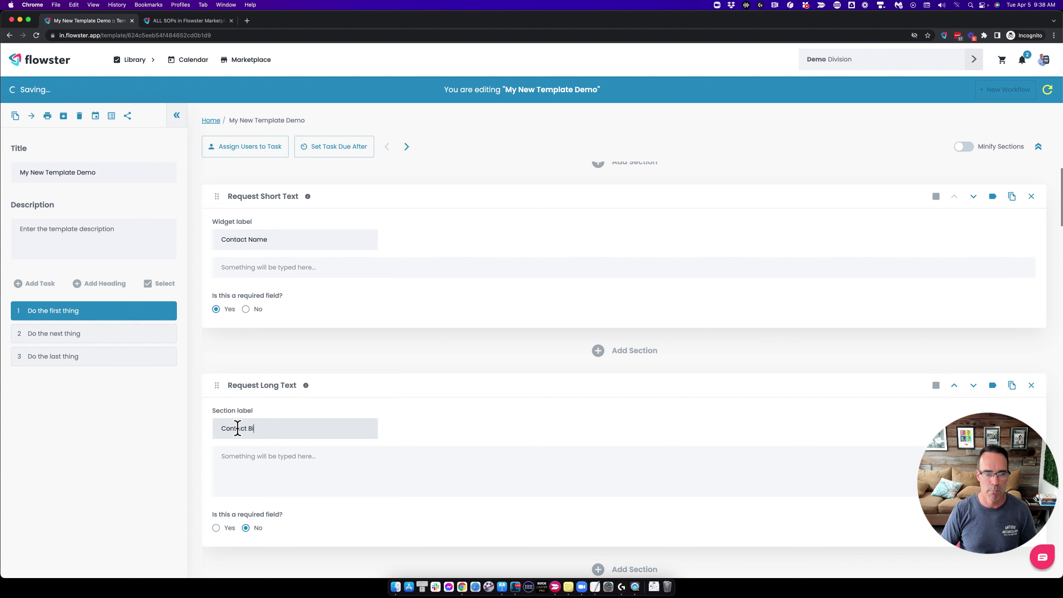
{"action": "type", "text": "o"}
{"action": "scroll", "coordinate": [307, 464], "scroll_direction": "down", "scroll_amount": 5}
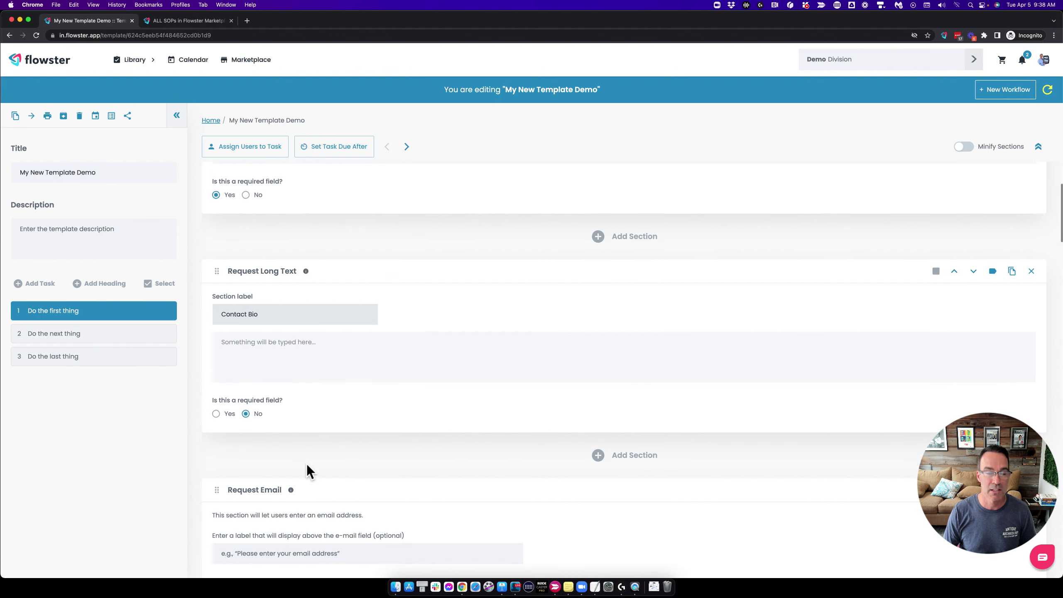
{"action": "scroll", "coordinate": [306, 464], "scroll_direction": "down", "scroll_amount": 1}
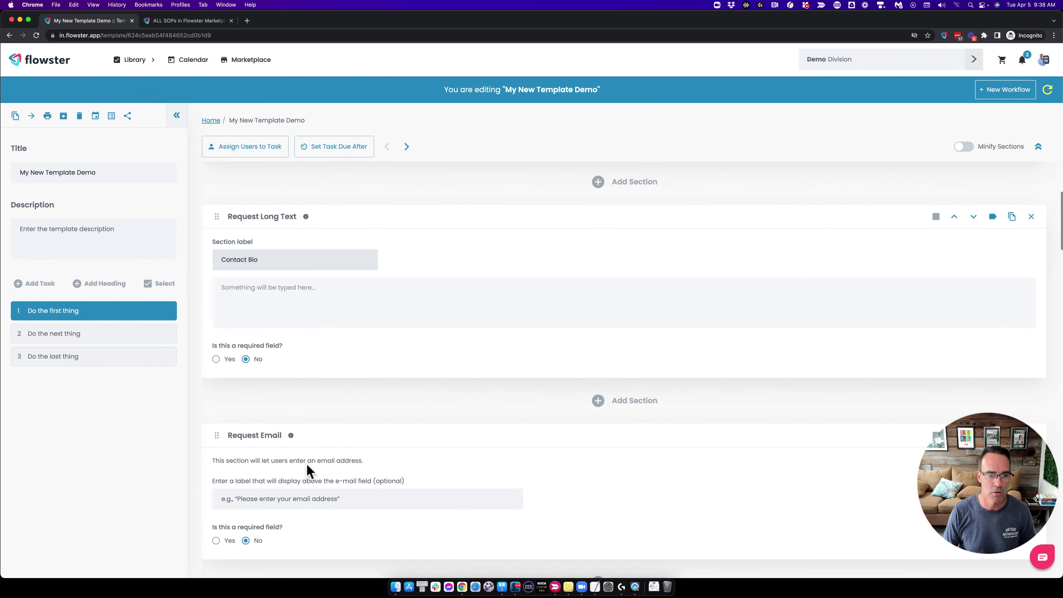
Label the email request 'Guest Email' and make it required.
{"action": "left_click", "coordinate": [250, 503]}
{"action": "type", "text": "C"}
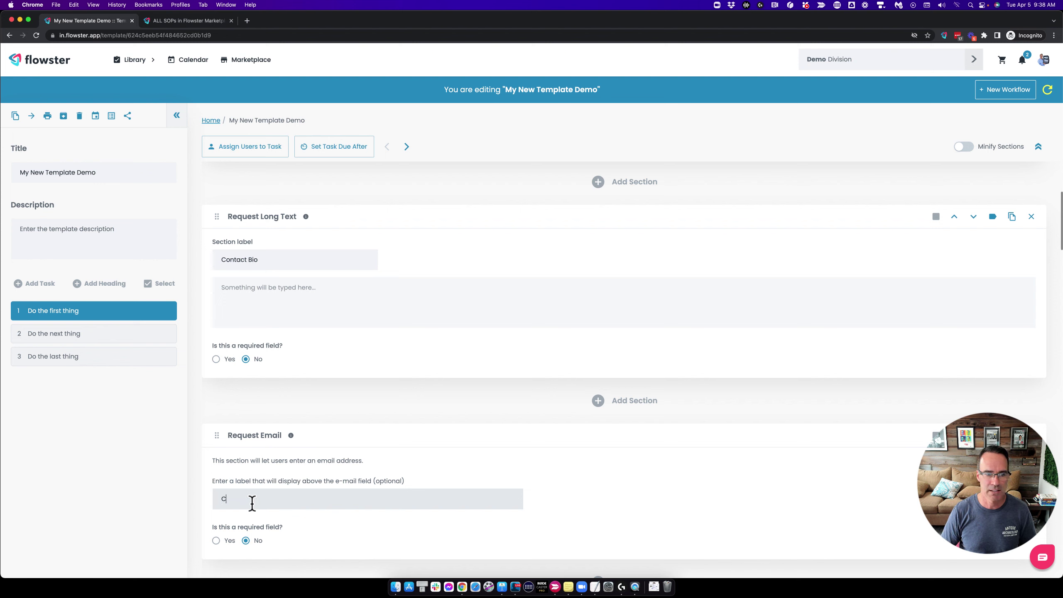
{"action": "type", "text": "onguest Email"}
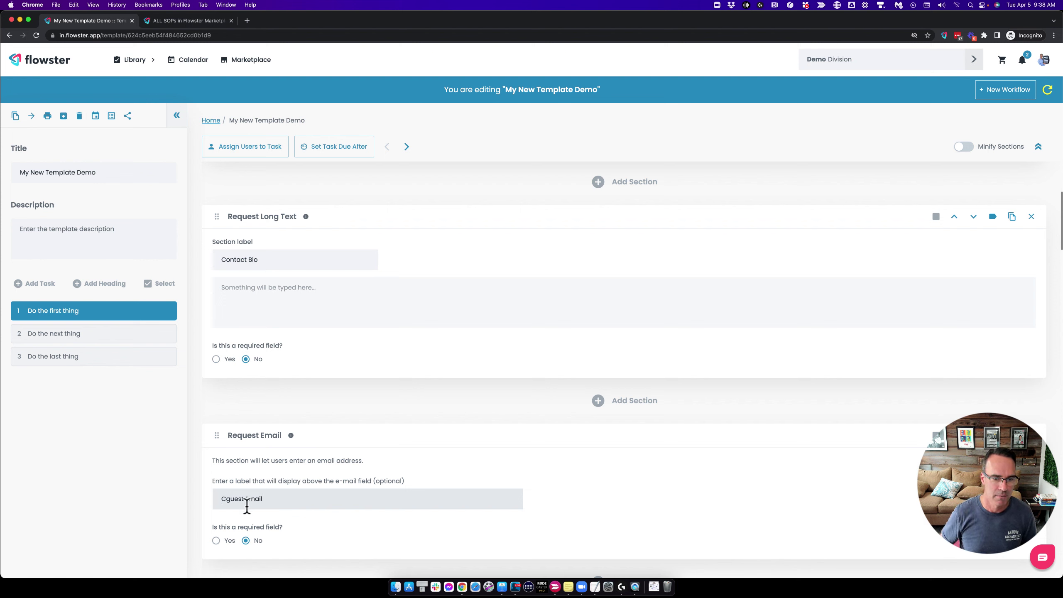
{"action": "key", "text": "shift+Right"}
{"action": "type", "text": "G"}
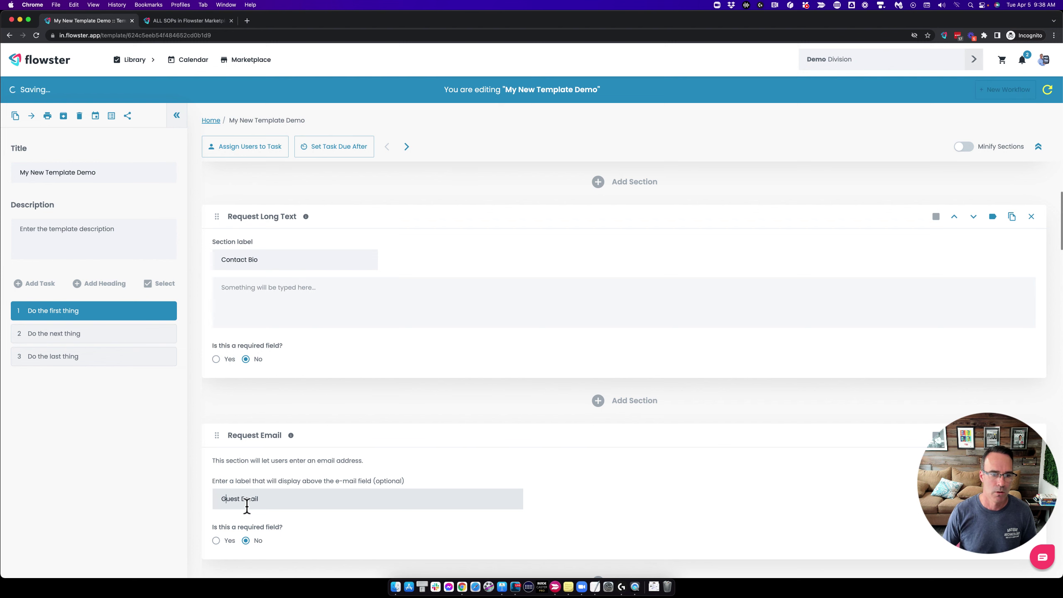
{"action": "left_click", "coordinate": [216, 540]}
Label the URL request 'Guest Website', make it required, and request an active workflow update.
{"action": "scroll", "coordinate": [300, 478], "scroll_direction": "down", "scroll_amount": 5}
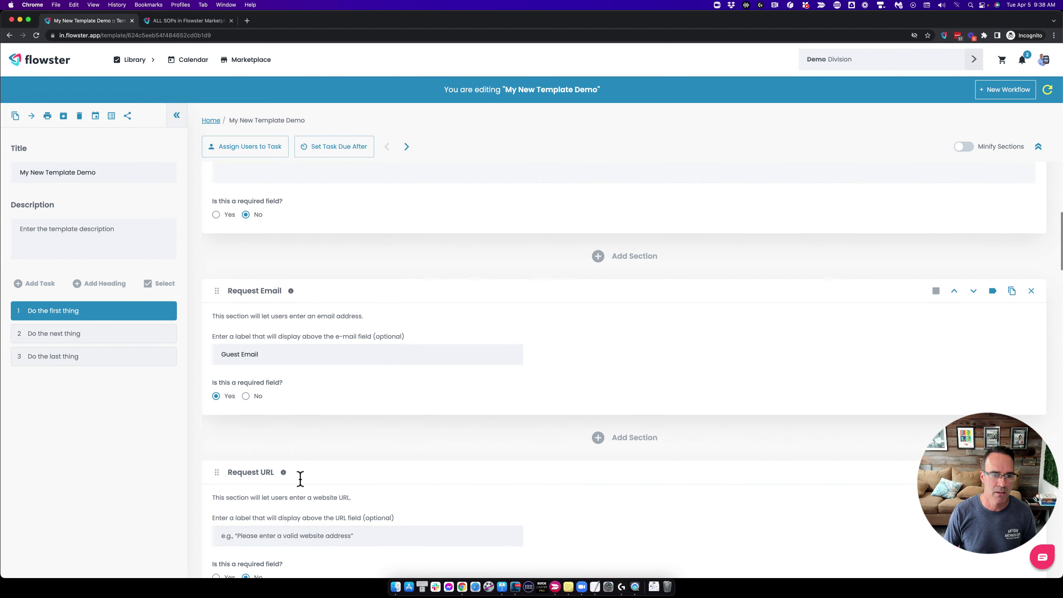
{"action": "left_click", "coordinate": [260, 478]}
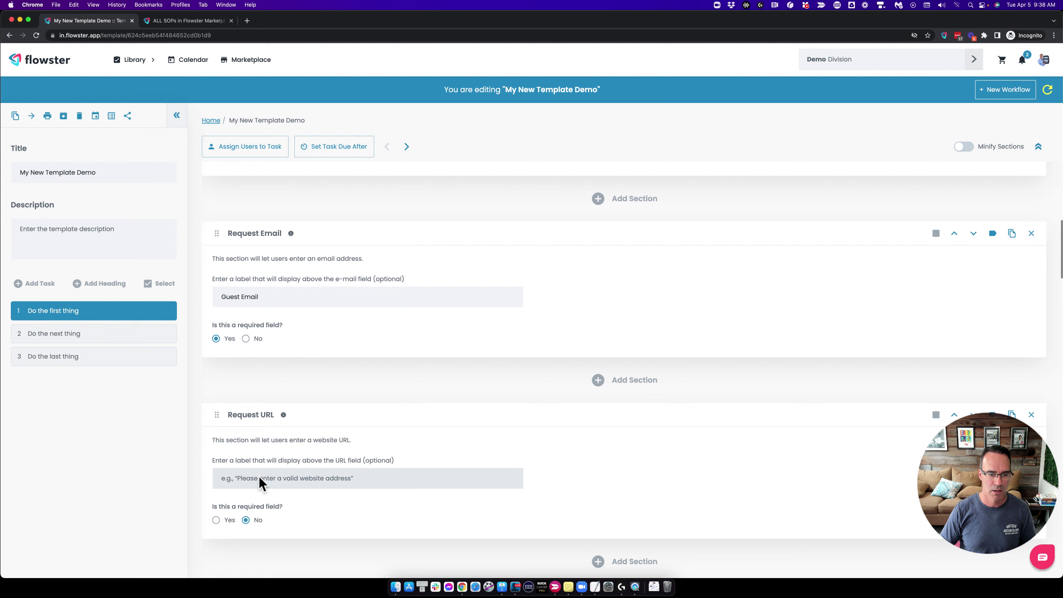
{"action": "type", "text": "Guest Website"}
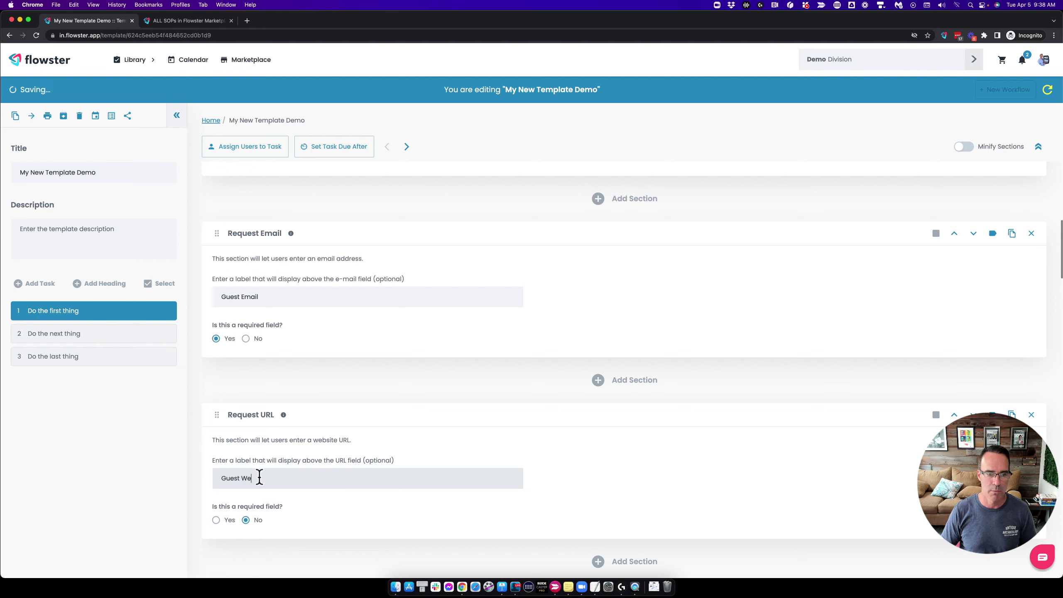
{"action": "left_click", "coordinate": [218, 519]}
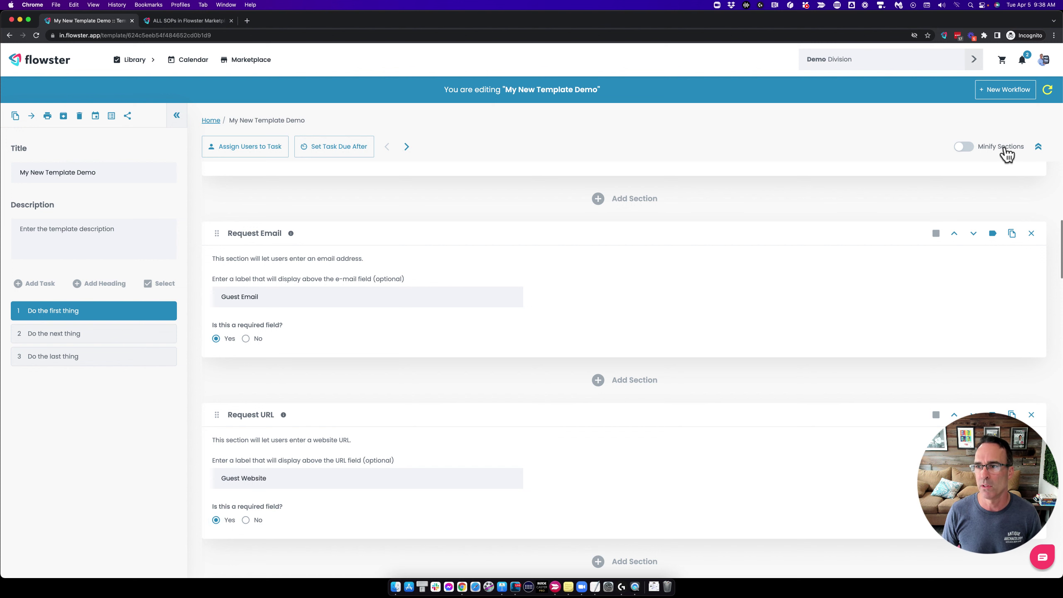
{"action": "left_click", "coordinate": [1049, 91]}
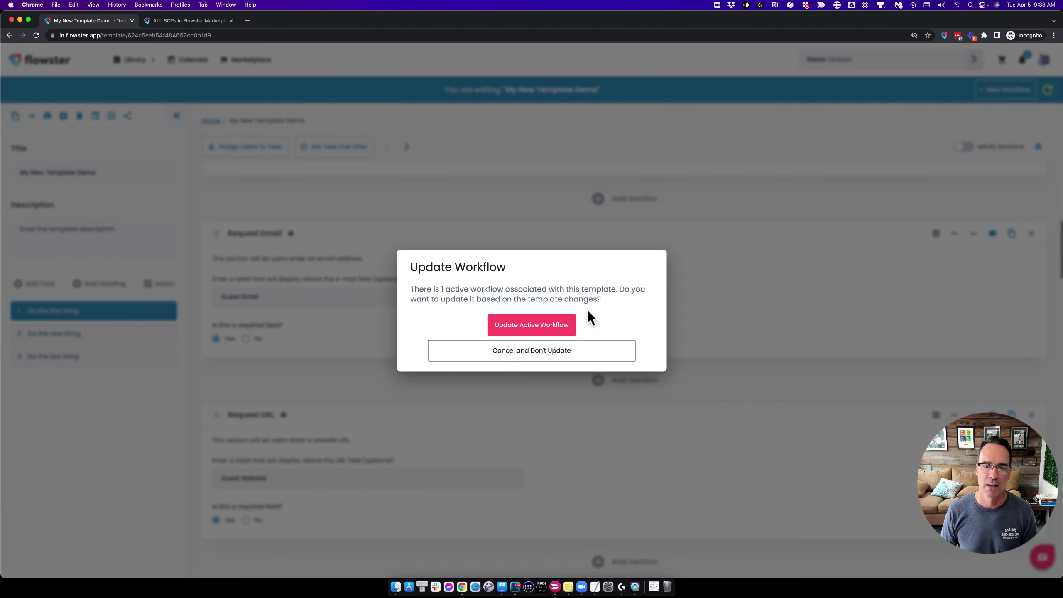
Confirm the workflow update and fill in the contact's name and bio.
{"action": "left_click", "coordinate": [553, 323]}
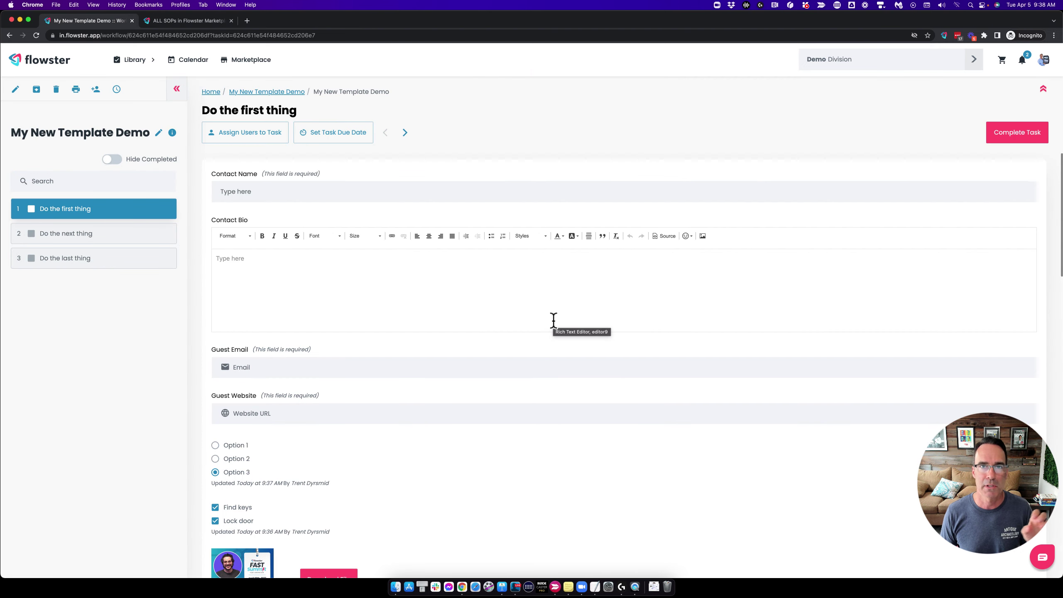
{"action": "left_click", "coordinate": [283, 191]}
{"action": "type", "text": "Richie rich"}
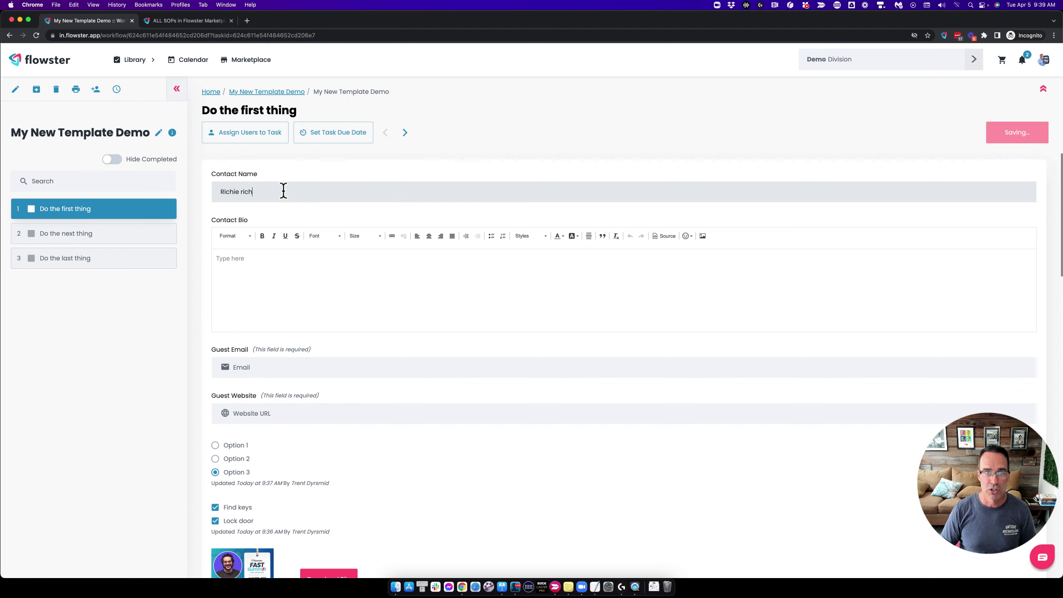
{"action": "key", "text": "Tab"}
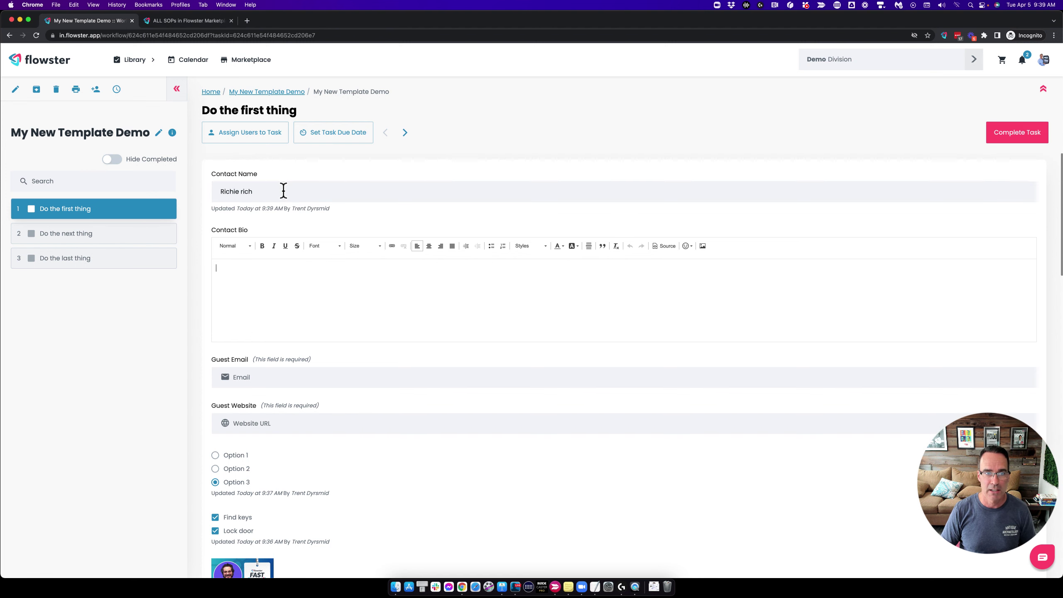
{"action": "type", "text": "Rich"}
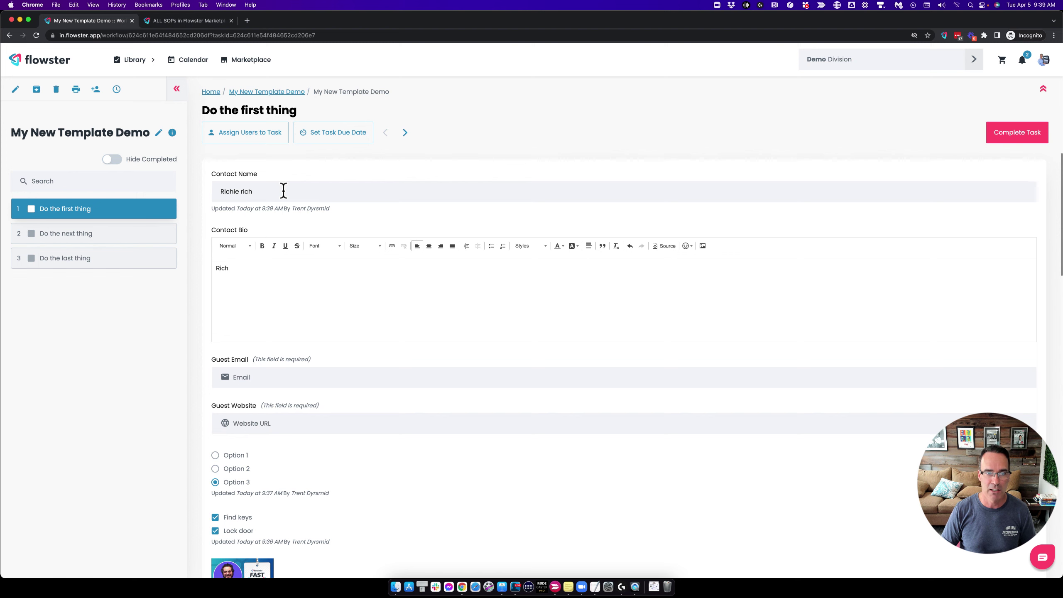
{"action": "type", "text": "ie rich is a "}
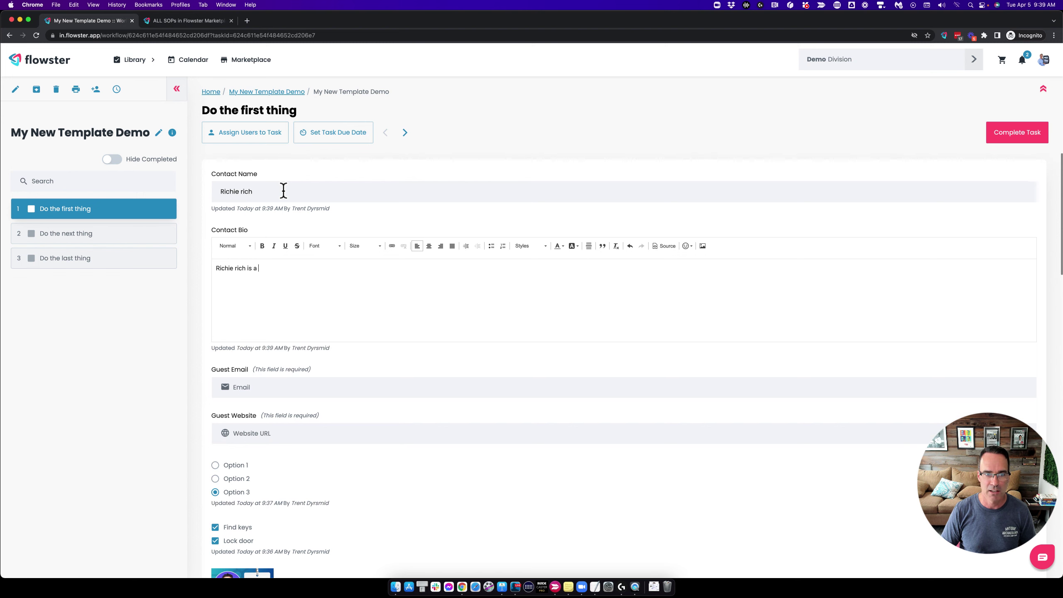
{"action": "type", "text": "rich guy who....."}
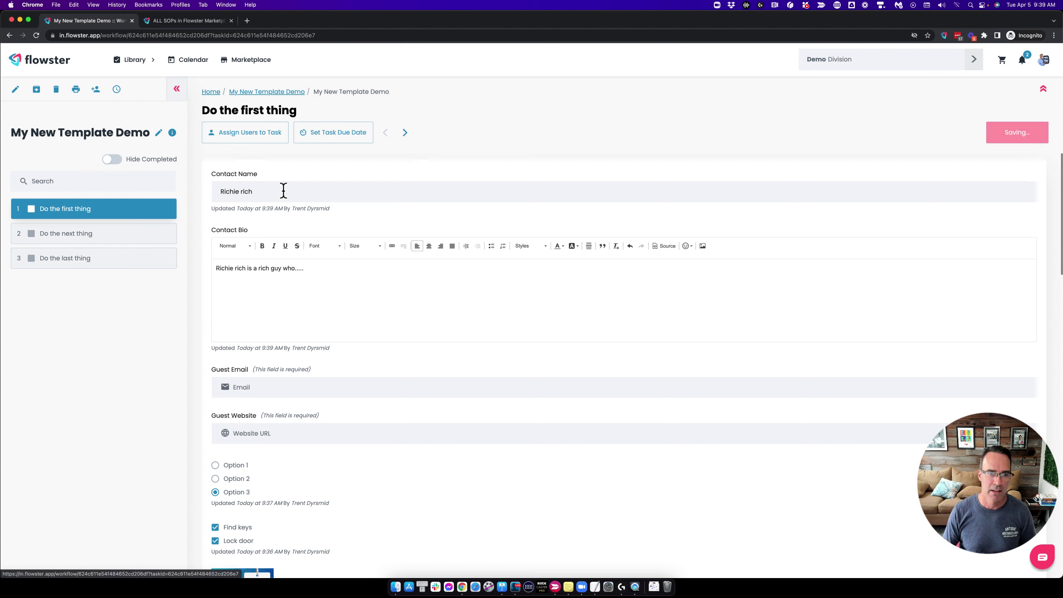
Enter the guest's email address and website in the Guest Email and Guest Website fields.
{"action": "left_click", "coordinate": [263, 387]}
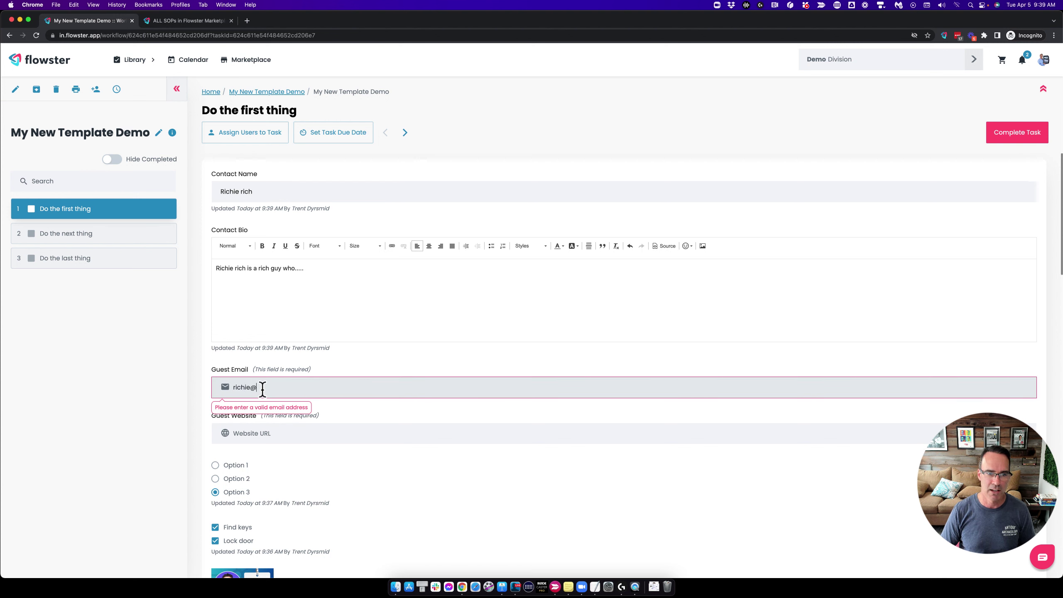
{"action": "key", "text": "Tab"}
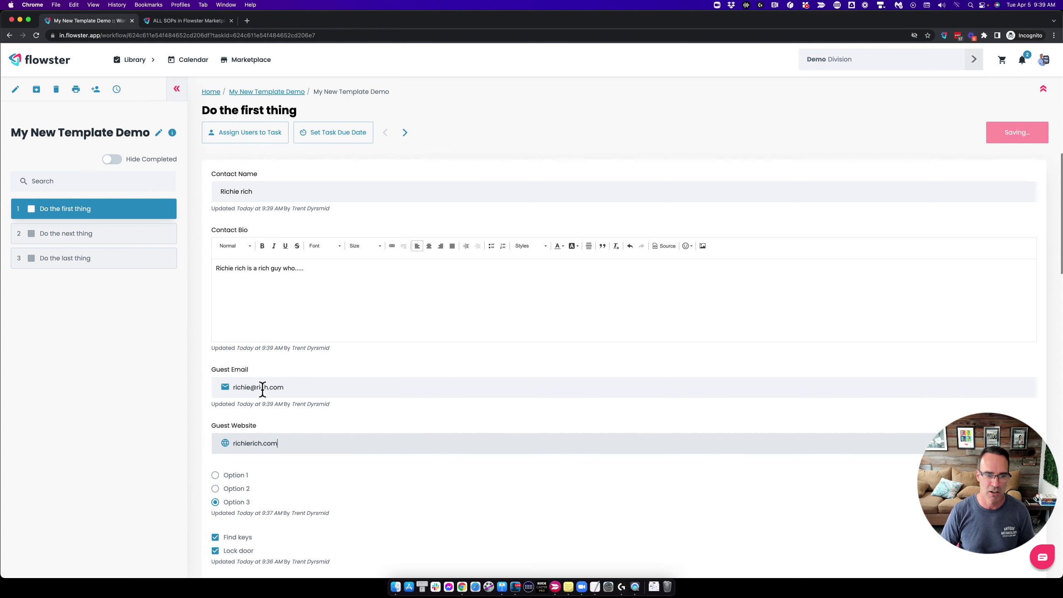
{"action": "key", "text": "Tab"}
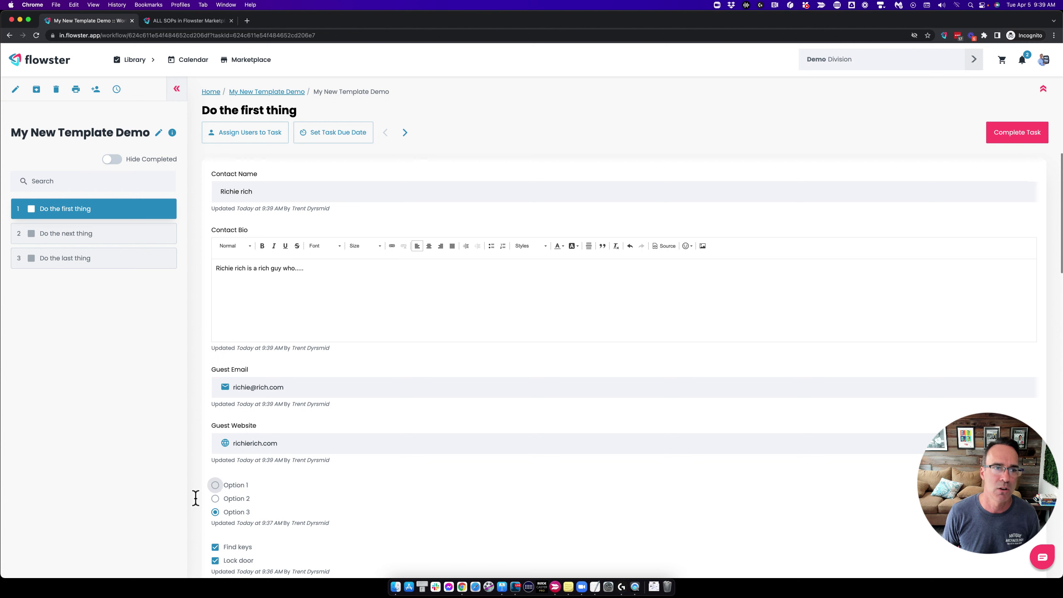
Reopen the template and add Request File Upload and Request Date sections to the first task.
{"action": "left_click", "coordinate": [17, 89]}
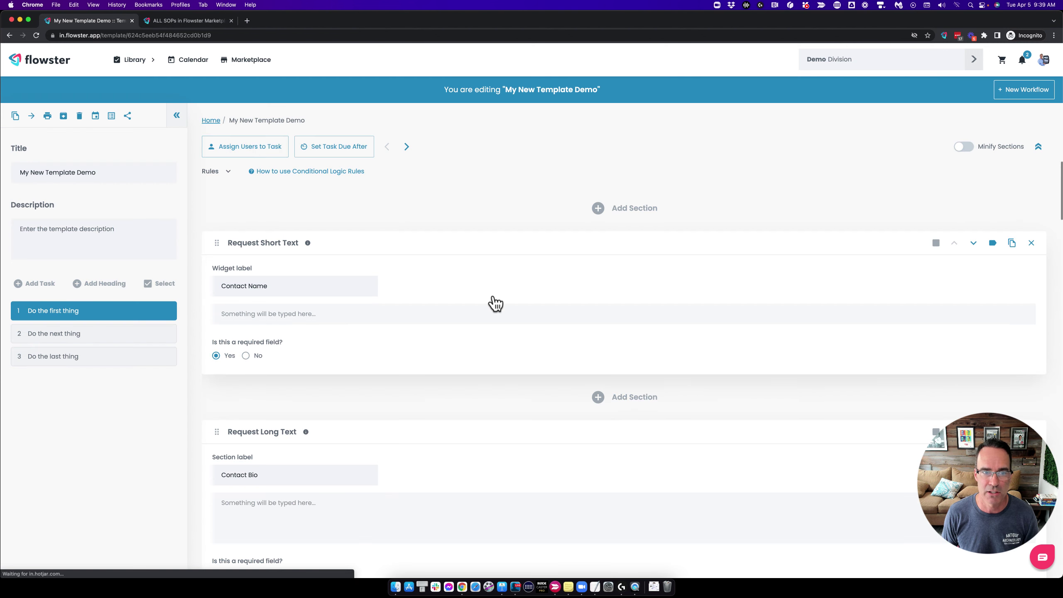
{"action": "left_click", "coordinate": [597, 208]}
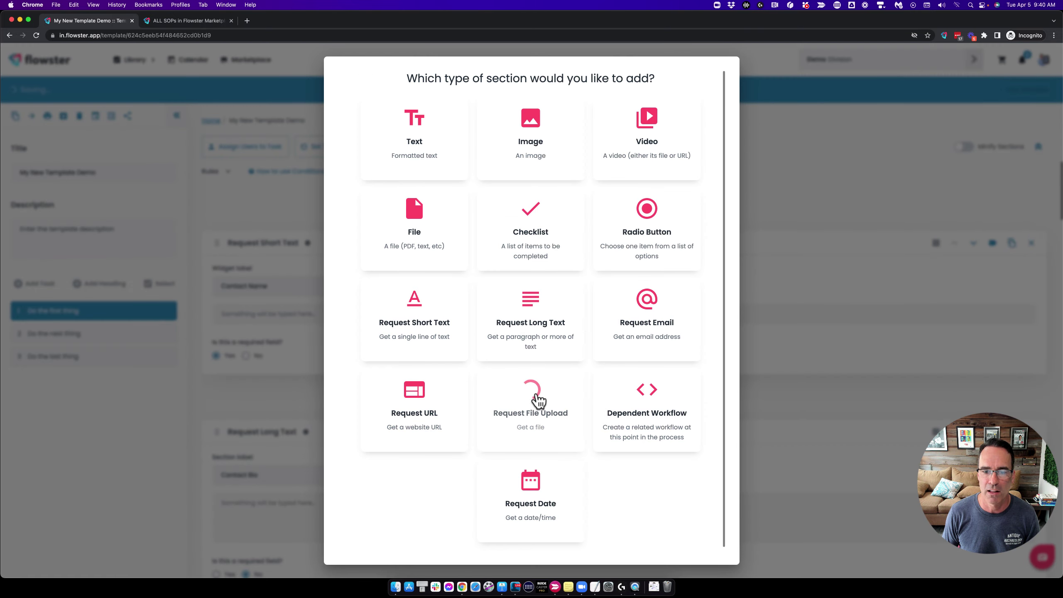
{"action": "left_click", "coordinate": [538, 399]}
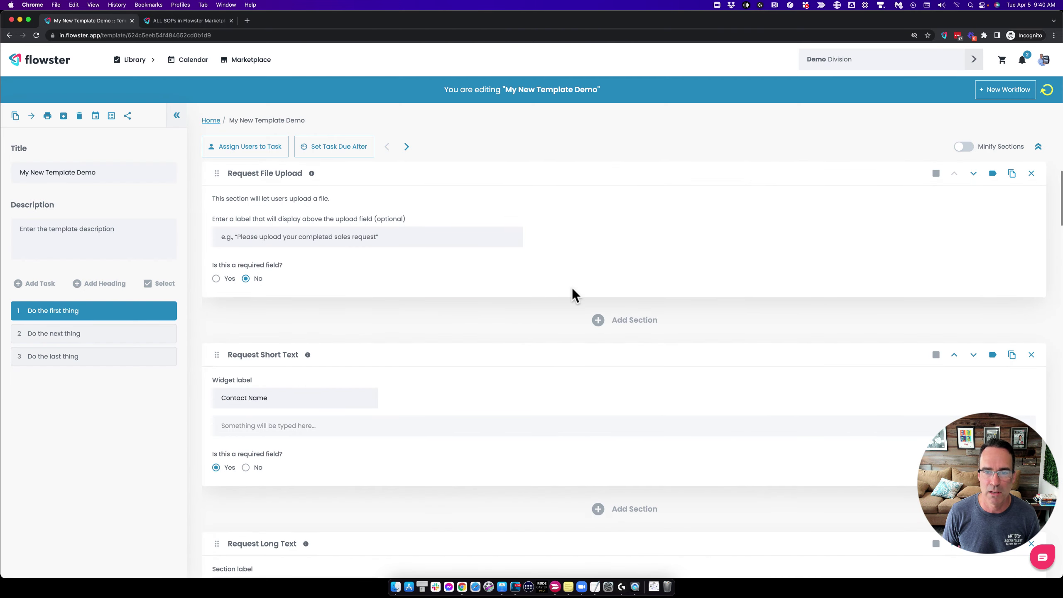
{"action": "left_click", "coordinate": [598, 319]}
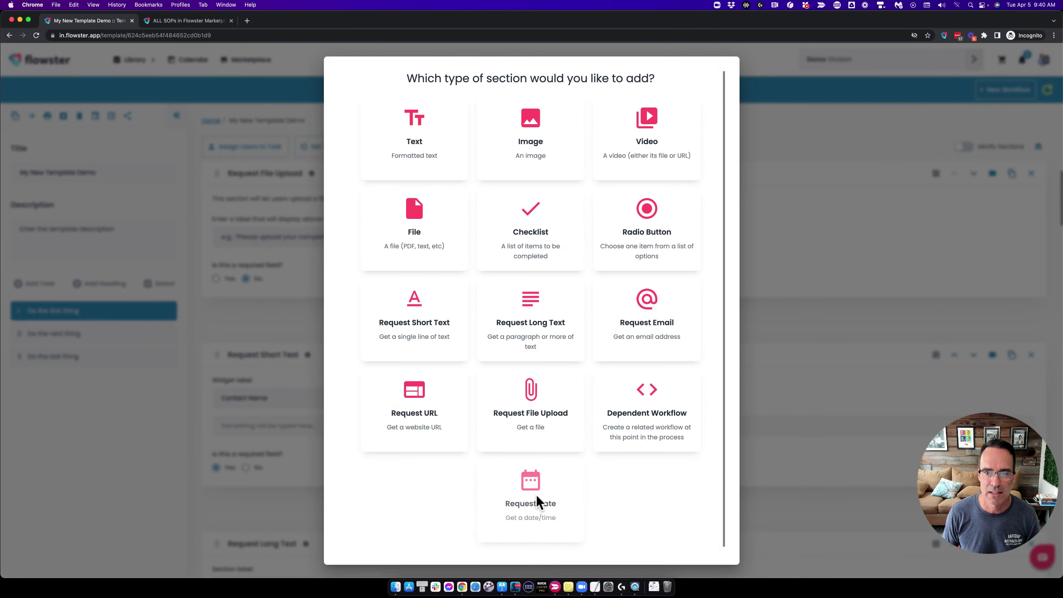
{"action": "left_click", "coordinate": [536, 495]}
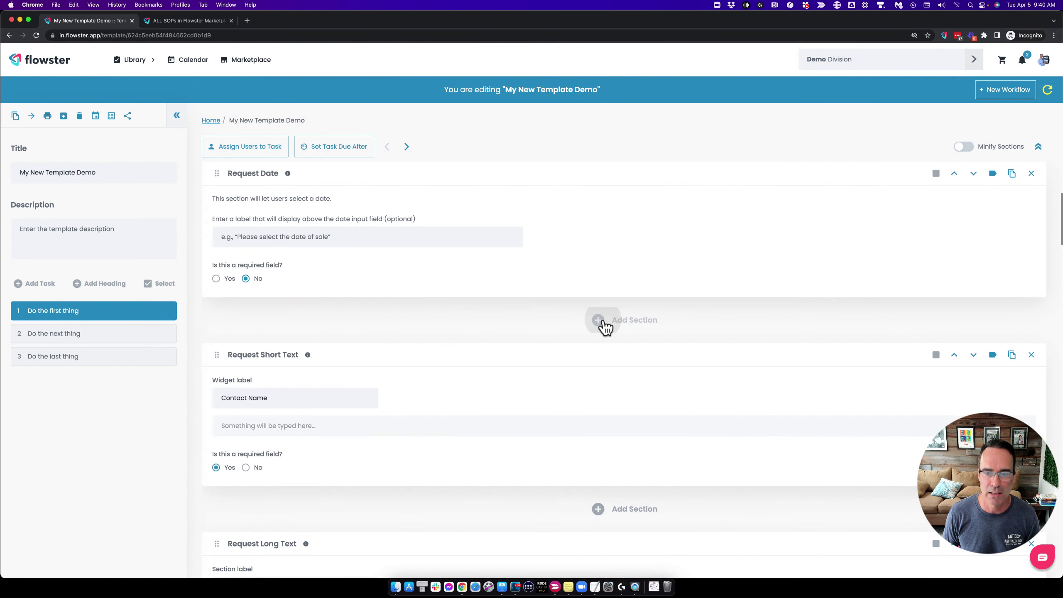
Add a Dependent Workflow section and begin editing the file upload label.
{"action": "left_click", "coordinate": [599, 320]}
{"action": "left_click", "coordinate": [641, 407]}
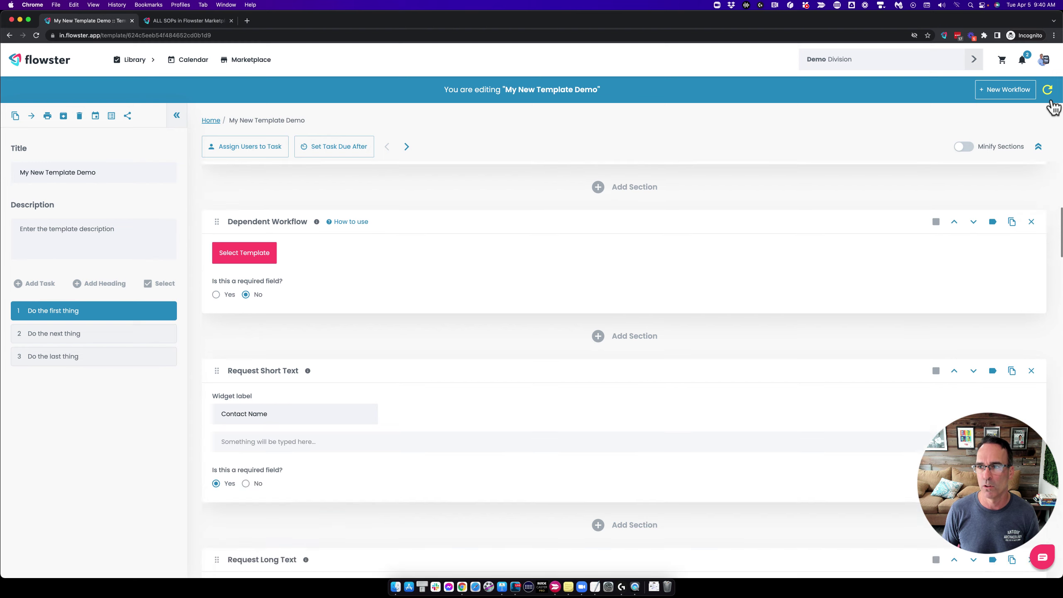
{"action": "scroll", "coordinate": [485, 247], "scroll_direction": "up", "scroll_amount": 3}
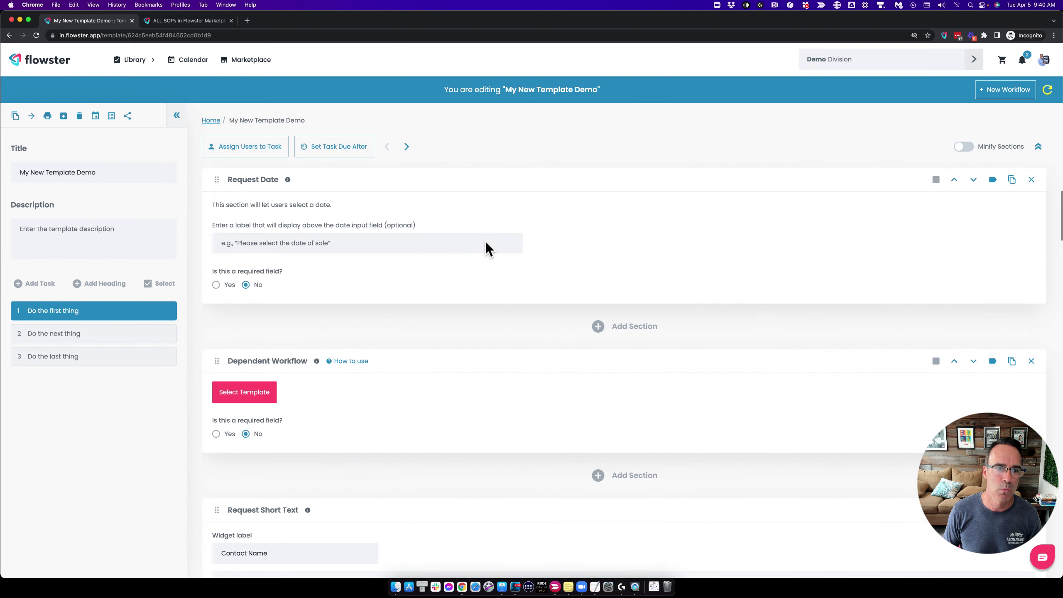
{"action": "scroll", "coordinate": [487, 242], "scroll_direction": "up", "scroll_amount": 4}
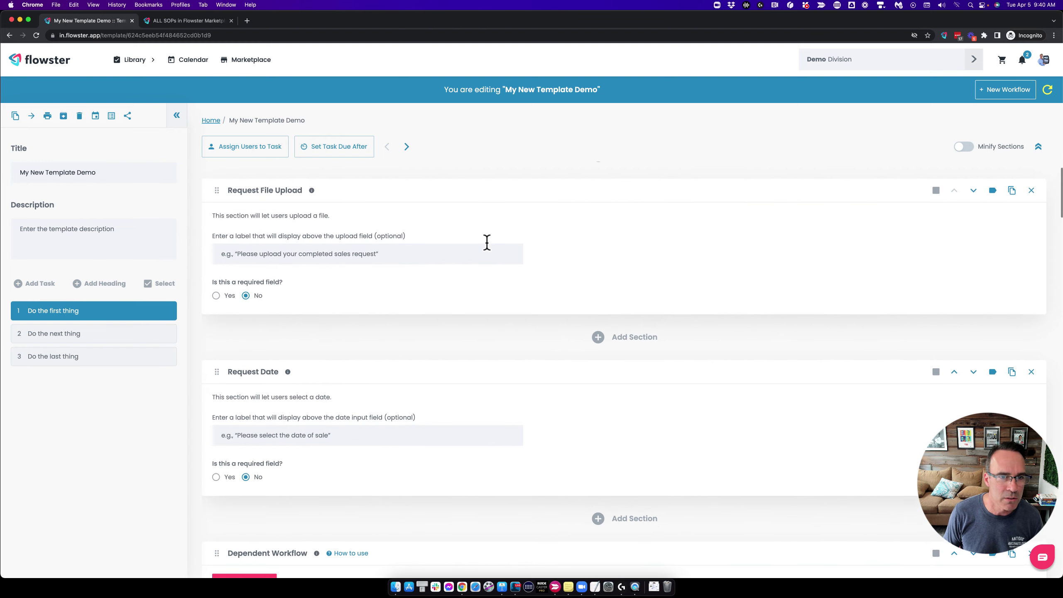
{"action": "left_click", "coordinate": [257, 254]}
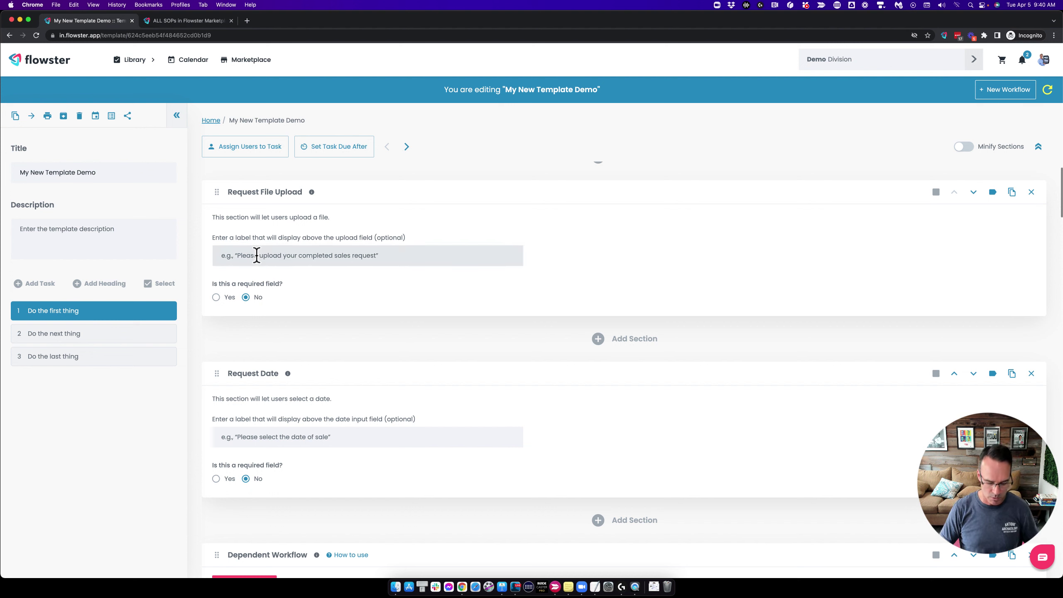
Label the file upload 'Upload Client PD' and the date request 'Episode Live Date'.
{"action": "type", "text": "Upload"}
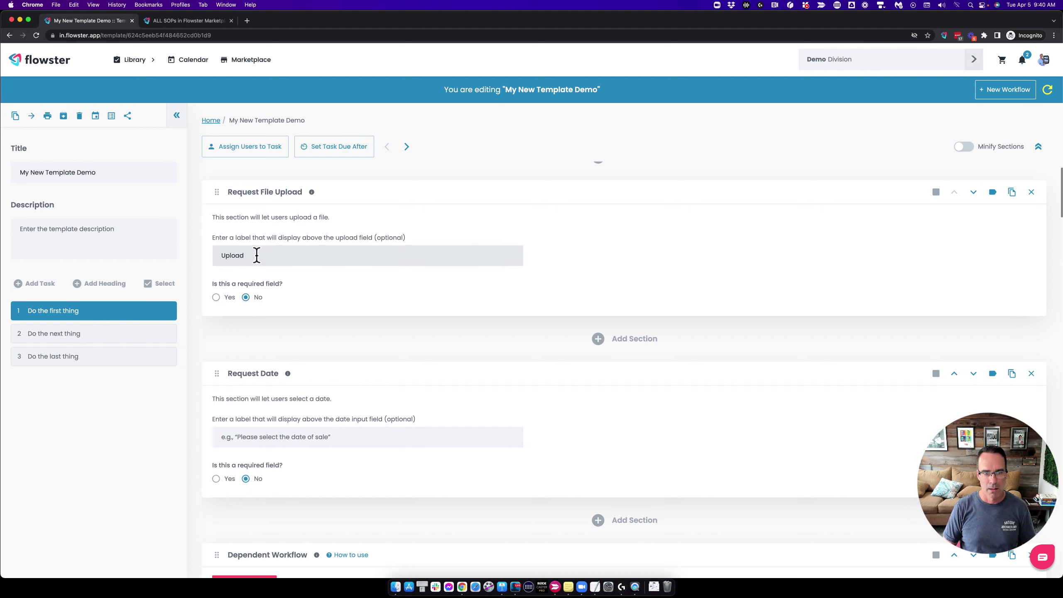
{"action": "type", "text": " Client P"}
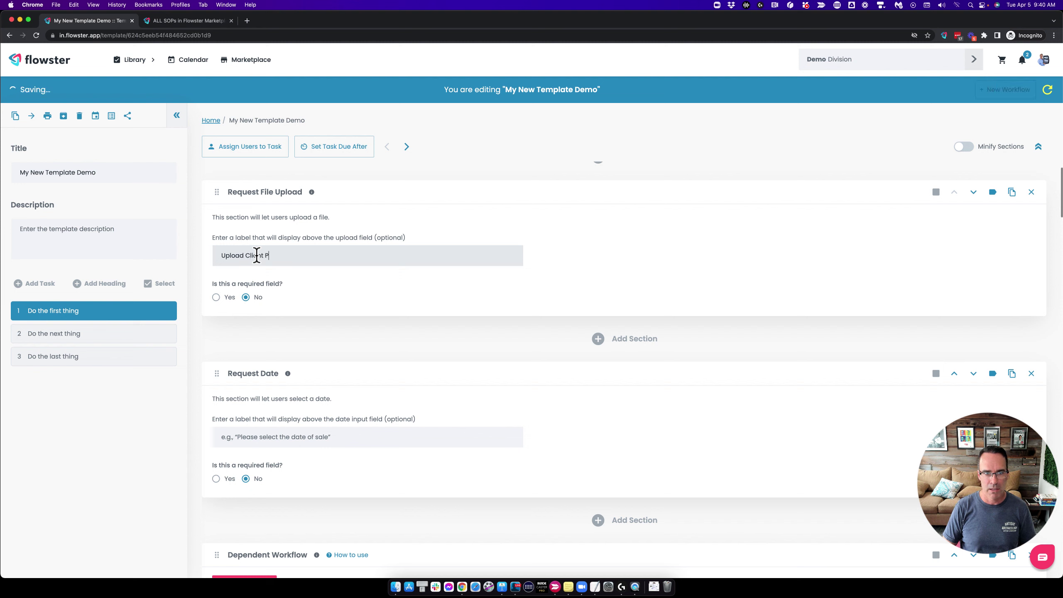
{"action": "type", "text": "D"}
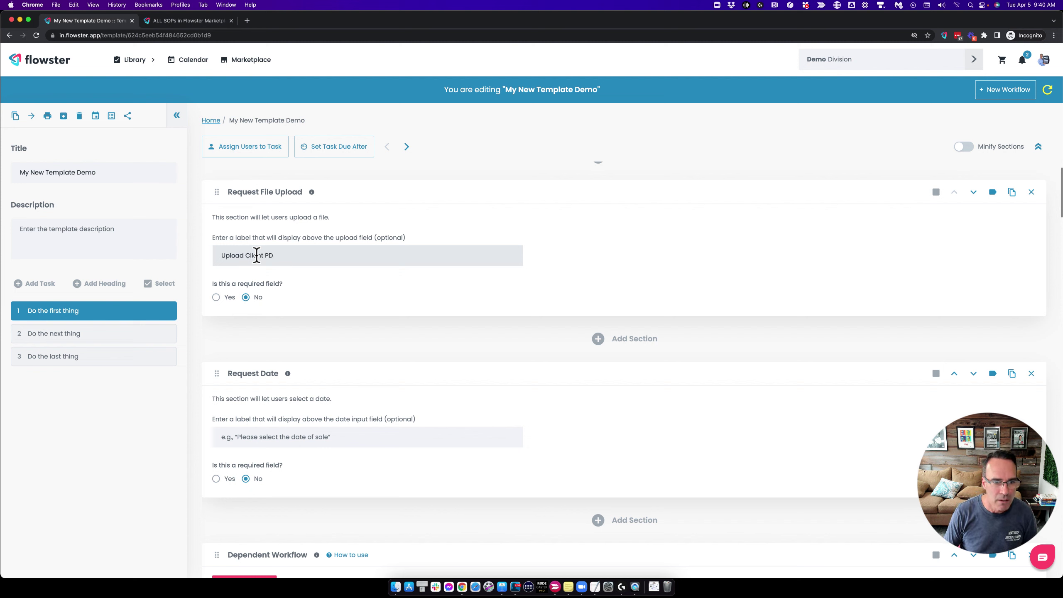
{"action": "left_click", "coordinate": [256, 440]}
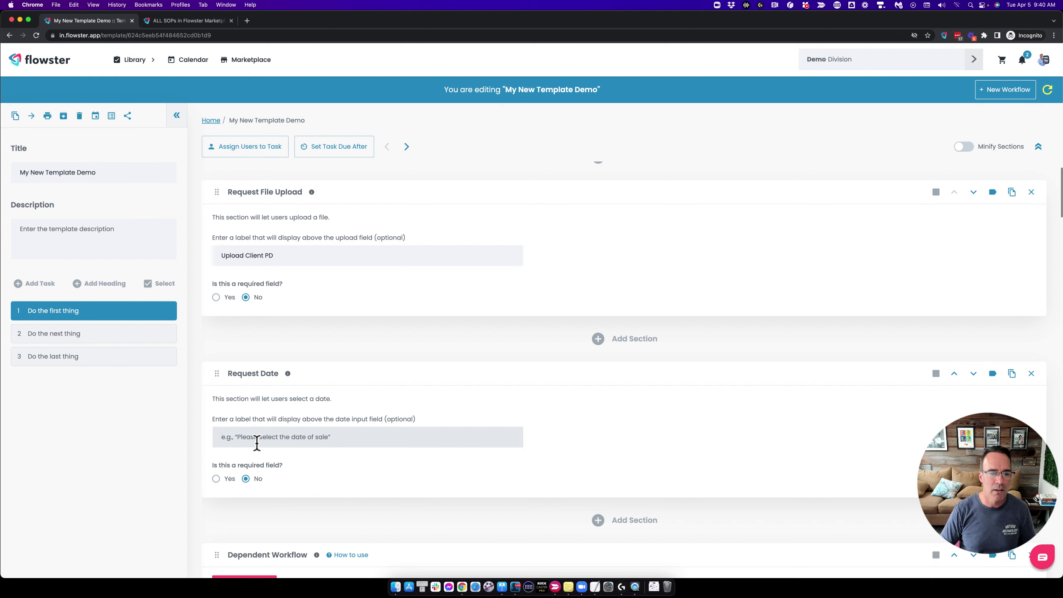
{"action": "type", "text": "Episode Live Date"}
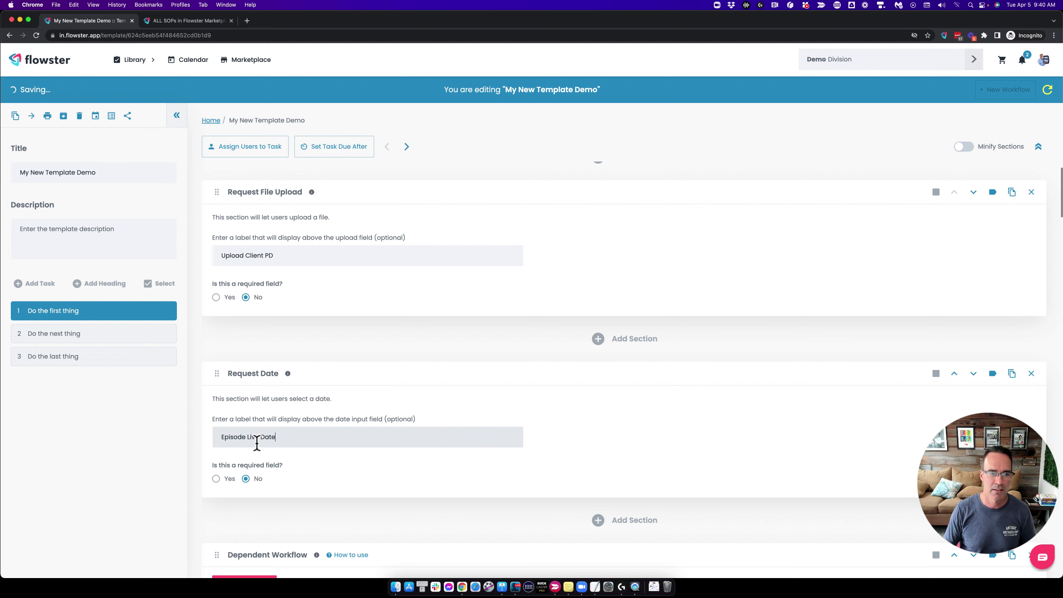
Link the Dependent Workflow section to the Publish New Podcast Episode template.
{"action": "scroll", "coordinate": [249, 486], "scroll_direction": "down", "scroll_amount": 4}
{"action": "left_click", "coordinate": [241, 425]}
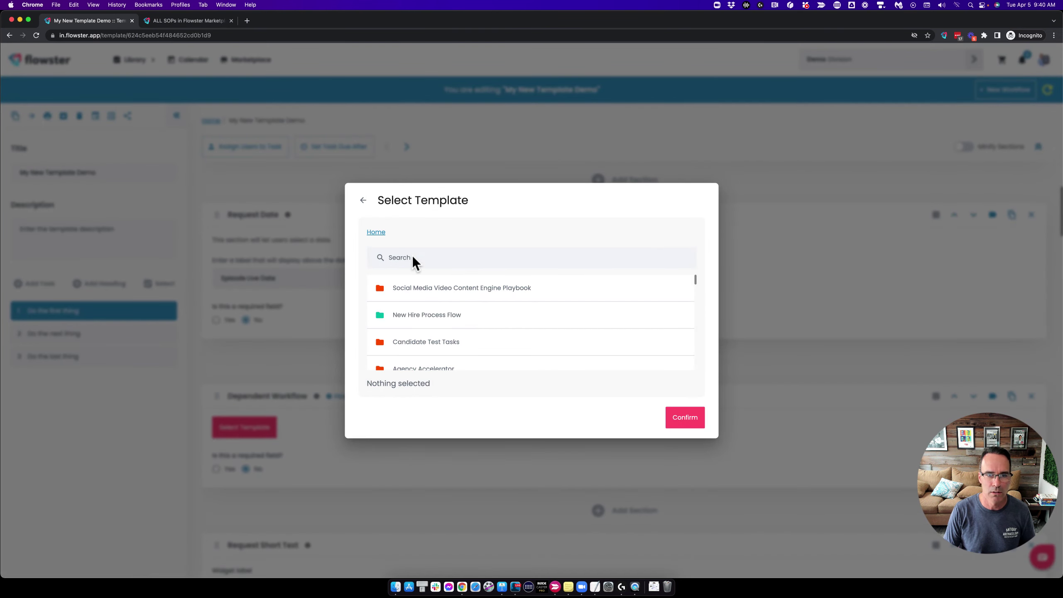
{"action": "left_click", "coordinate": [412, 256]}
{"action": "type", "text": "pod"}
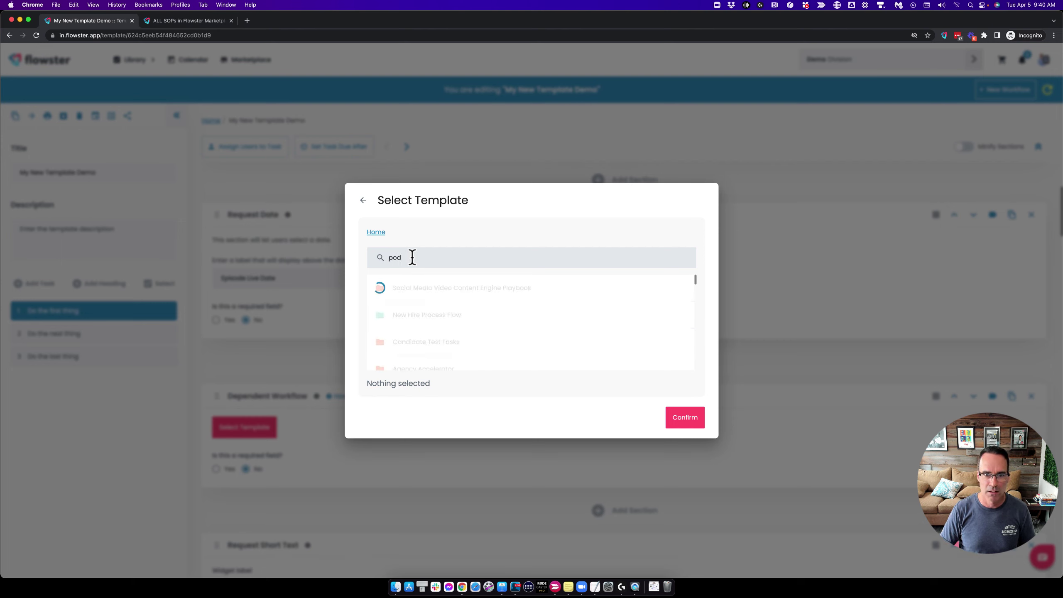
{"action": "left_click", "coordinate": [414, 289]}
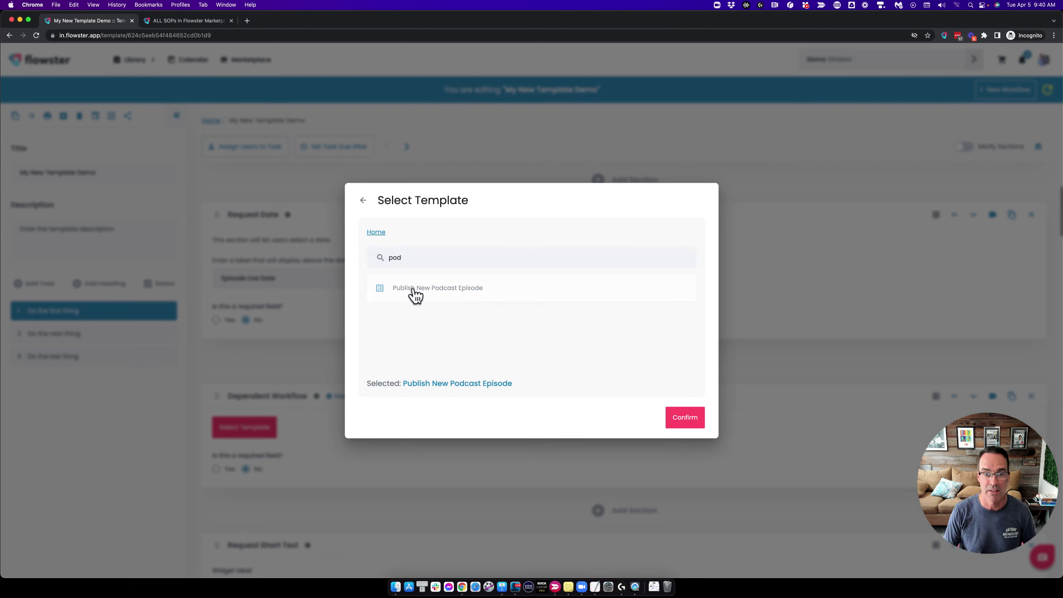
{"action": "left_click", "coordinate": [685, 418]}
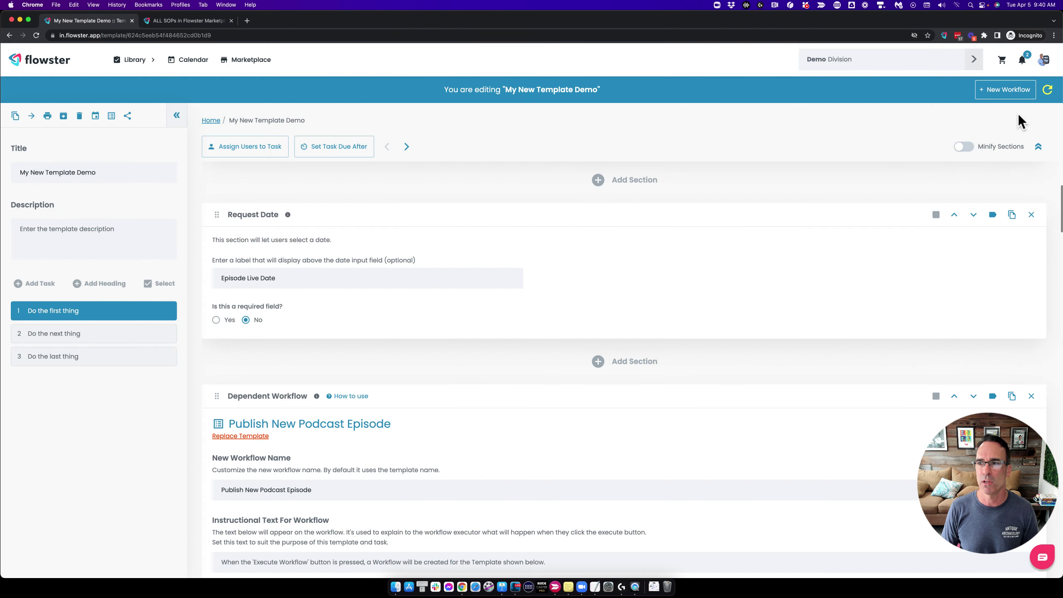
Update the running workflow and set Episode Live Date to 04/14/2022 09:40 am.
{"action": "left_click", "coordinate": [1048, 90]}
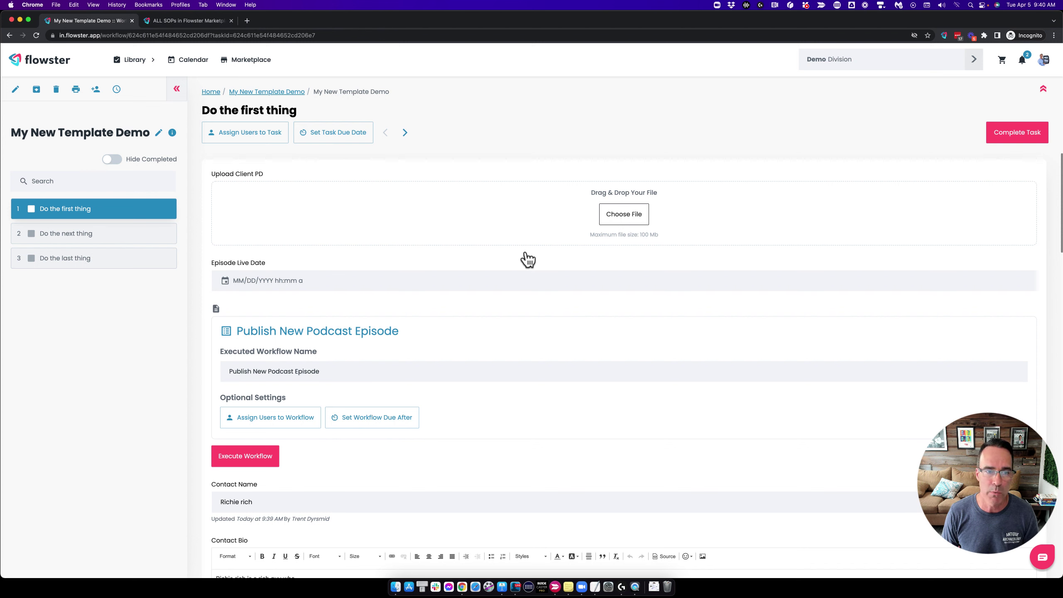
{"action": "left_click", "coordinate": [225, 280]}
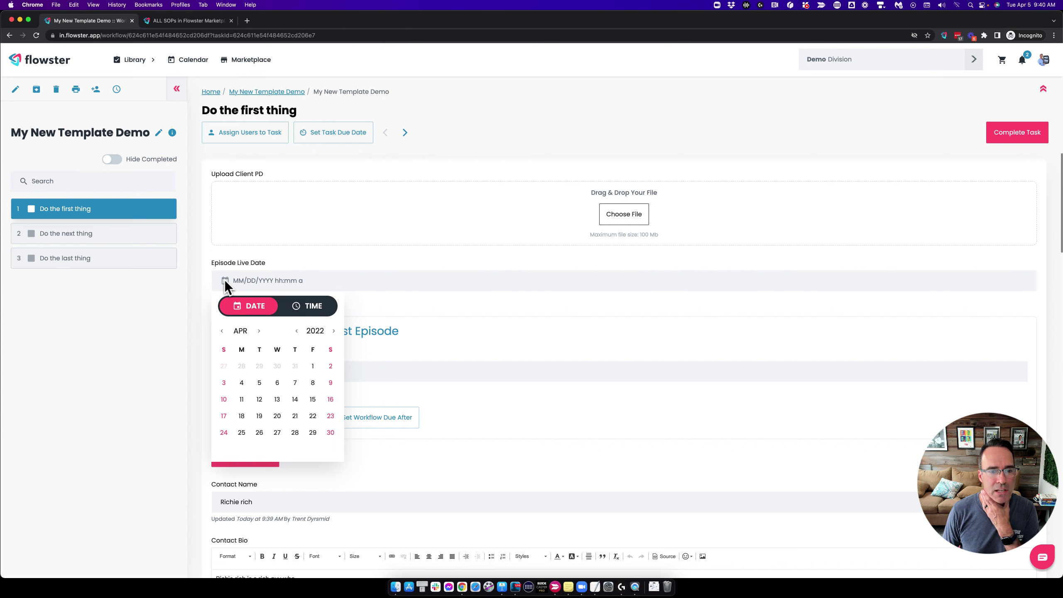
{"action": "left_click", "coordinate": [296, 399]}
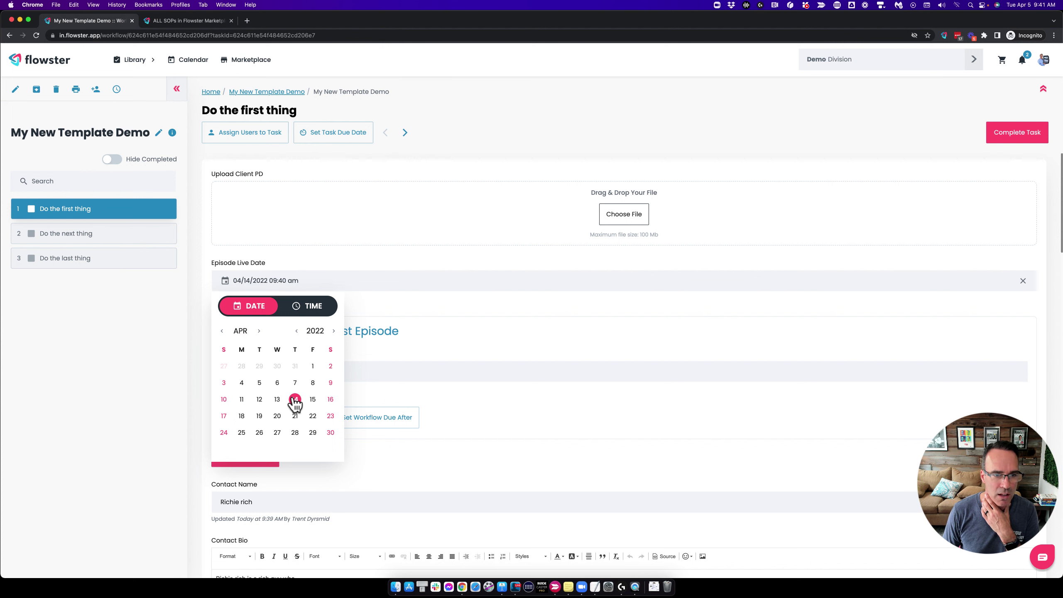
{"action": "left_click", "coordinate": [445, 299]}
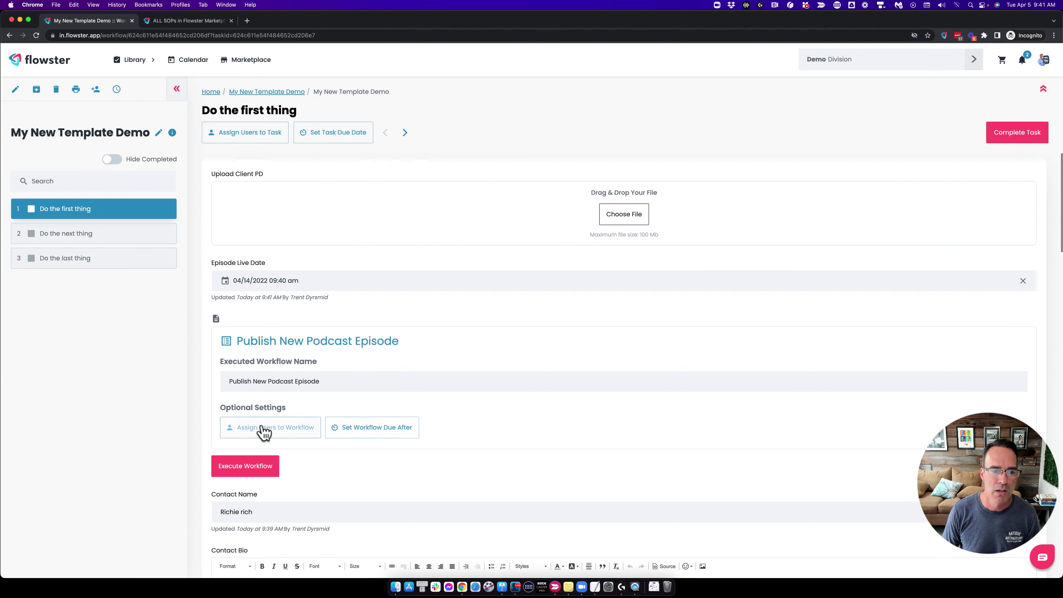
Execute the Publish New Podcast Episode workflow and open the created workflow in a new tab.
{"action": "left_click", "coordinate": [247, 469]}
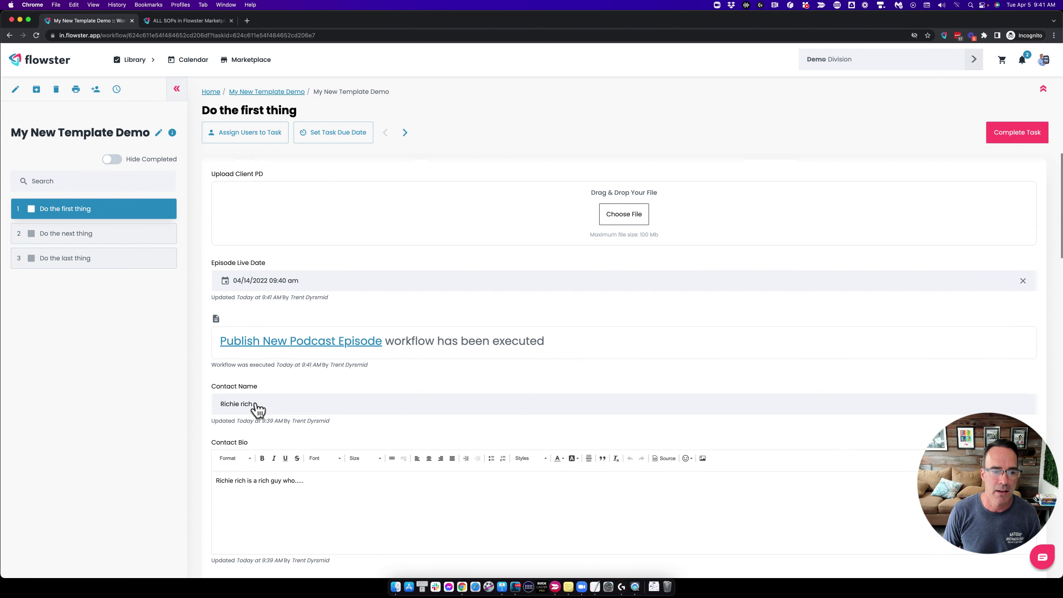
{"action": "right_click", "coordinate": [275, 343]}
{"action": "left_click", "coordinate": [302, 345]}
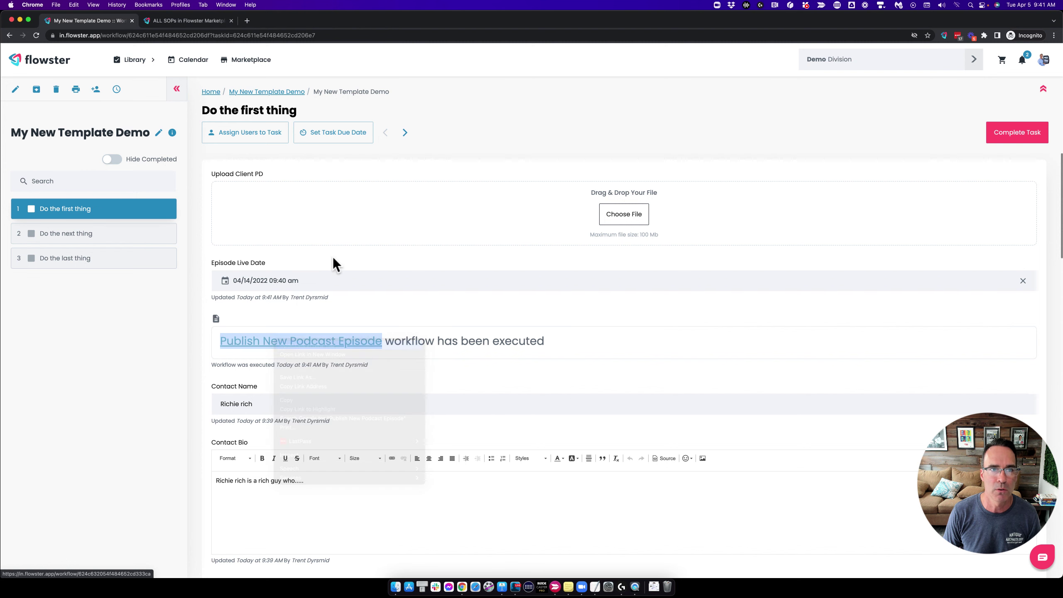
{"action": "left_click", "coordinate": [272, 20]}
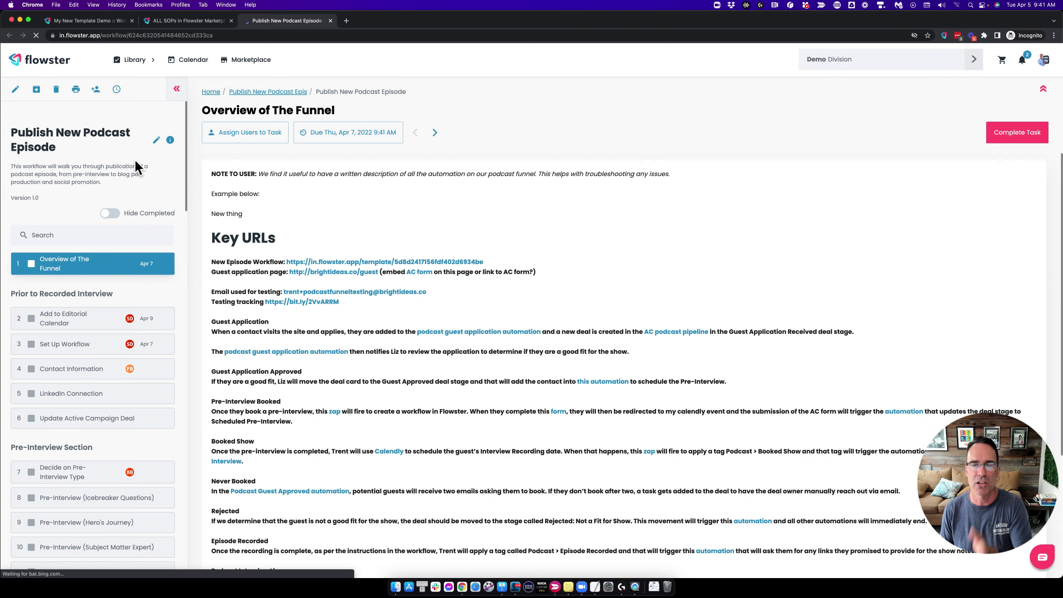
{"action": "scroll", "coordinate": [100, 301], "scroll_direction": "down", "scroll_amount": 10}
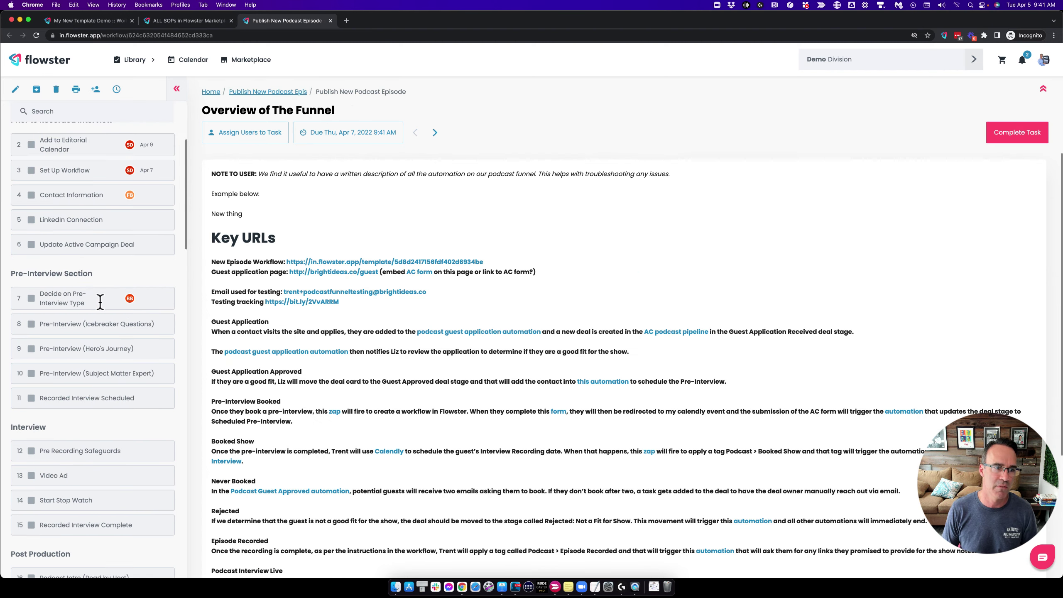
{"action": "scroll", "coordinate": [100, 302], "scroll_direction": "down", "scroll_amount": 8}
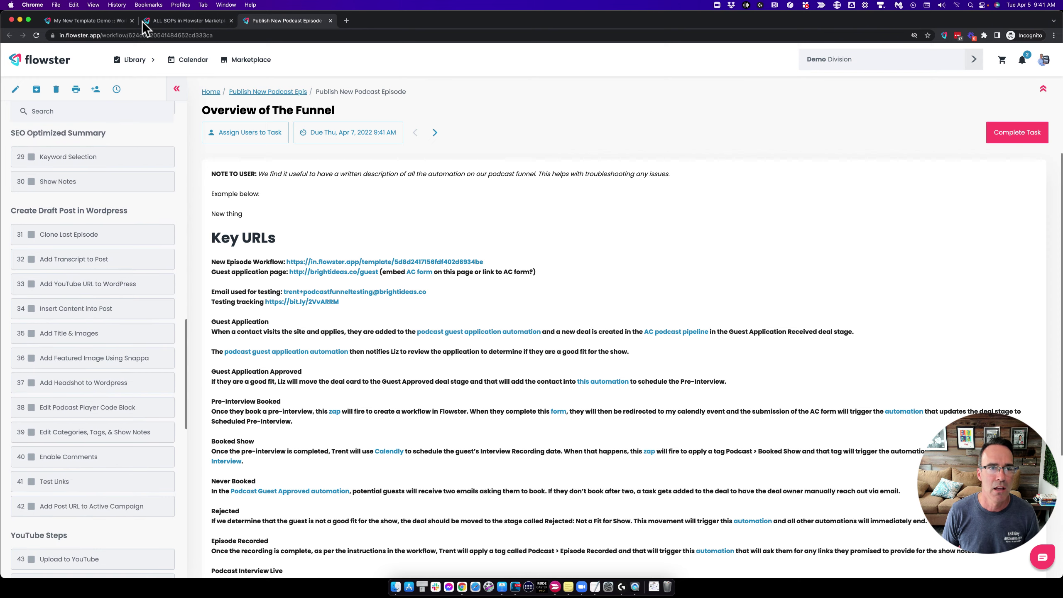
{"action": "left_click", "coordinate": [169, 22]}
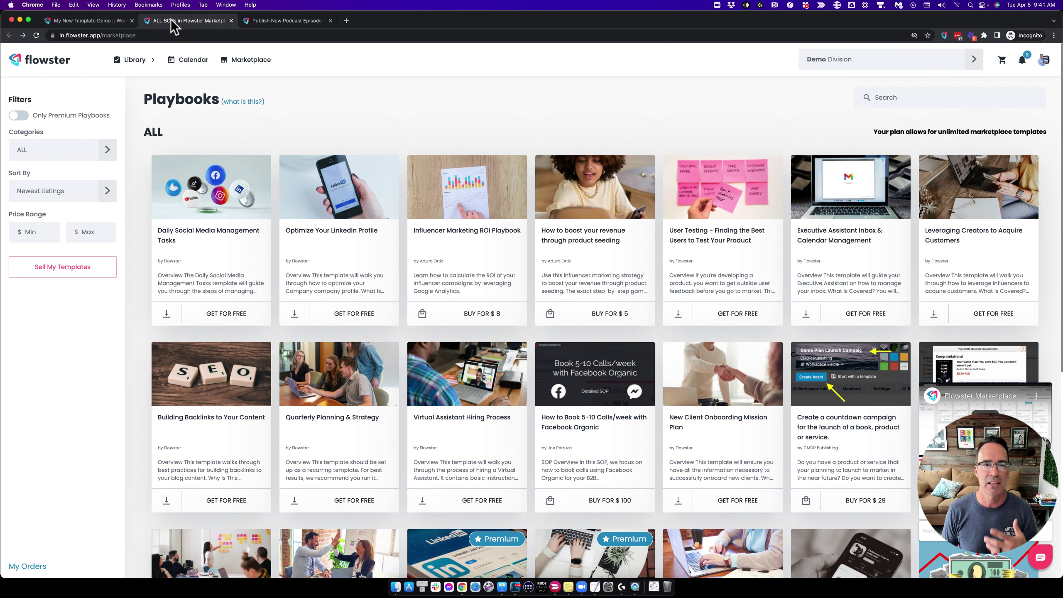
{"action": "left_click", "coordinate": [100, 23]}
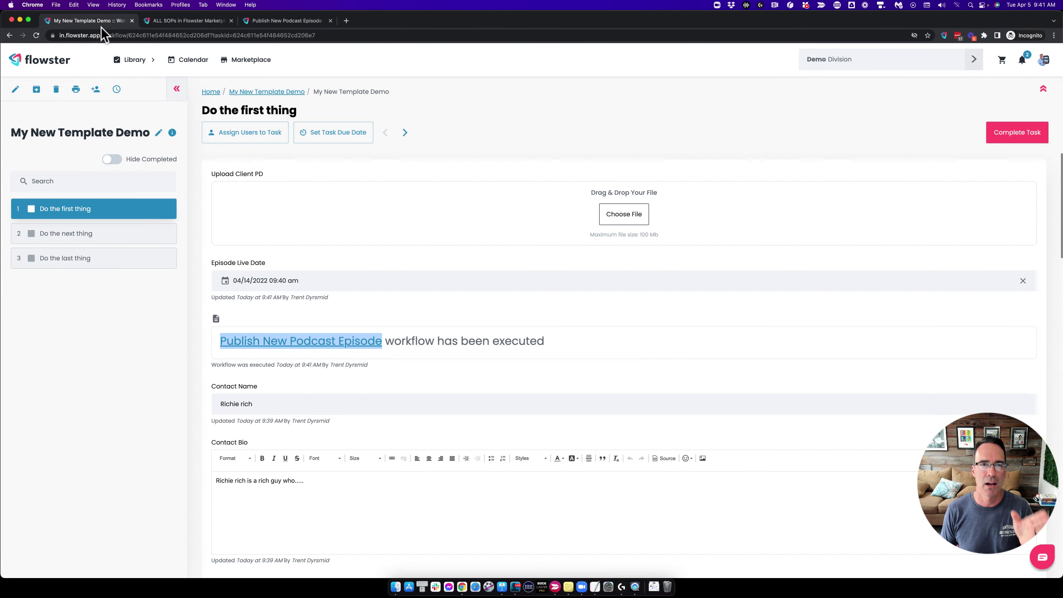
{"action": "mouse_move", "coordinate": [135, 59]}
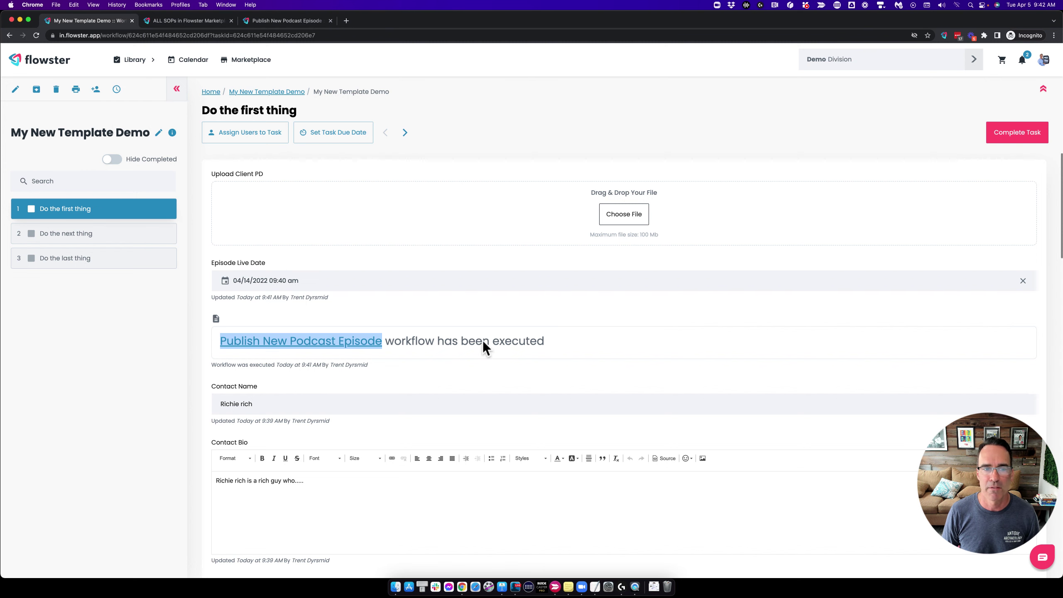
Reopen the template editor, check the available section types, then switch to the Marketplace Playbooks page.
{"action": "left_click", "coordinate": [15, 89]}
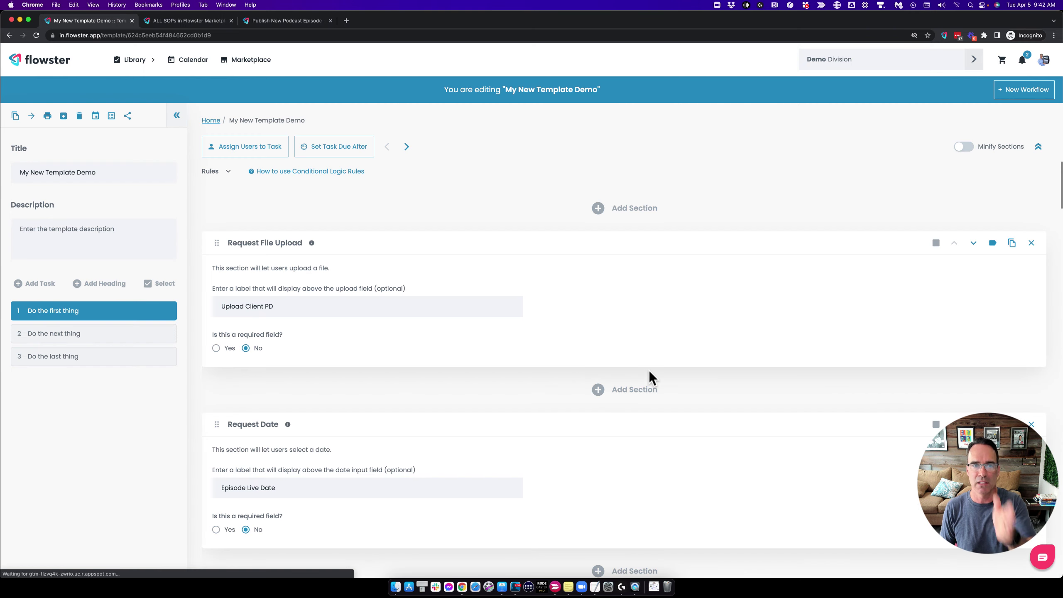
{"action": "scroll", "coordinate": [648, 371], "scroll_direction": "down", "scroll_amount": 4}
{"action": "scroll", "coordinate": [648, 370], "scroll_direction": "up", "scroll_amount": 4}
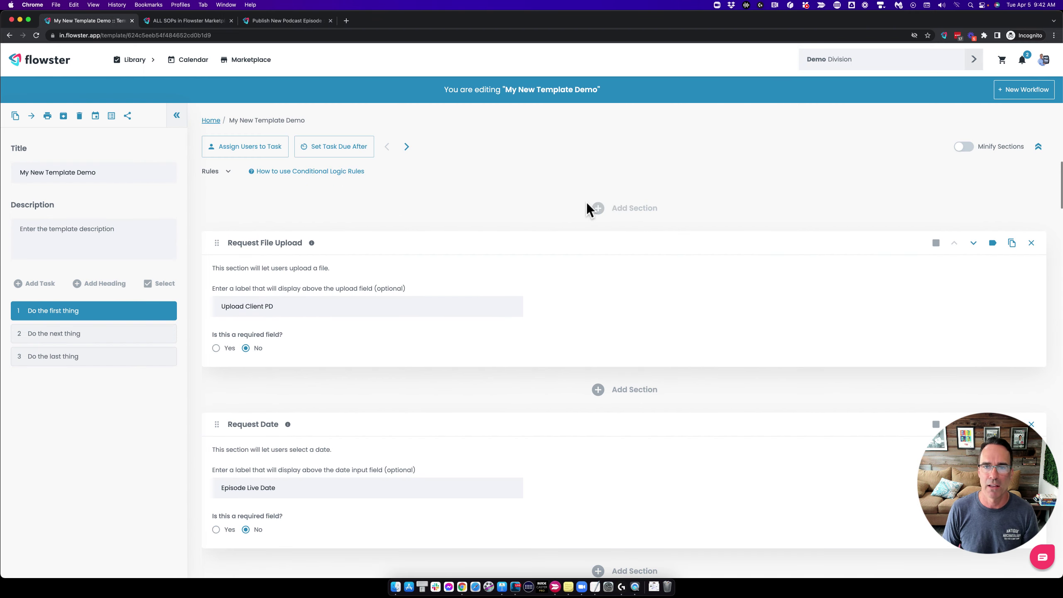
{"action": "left_click", "coordinate": [596, 208]}
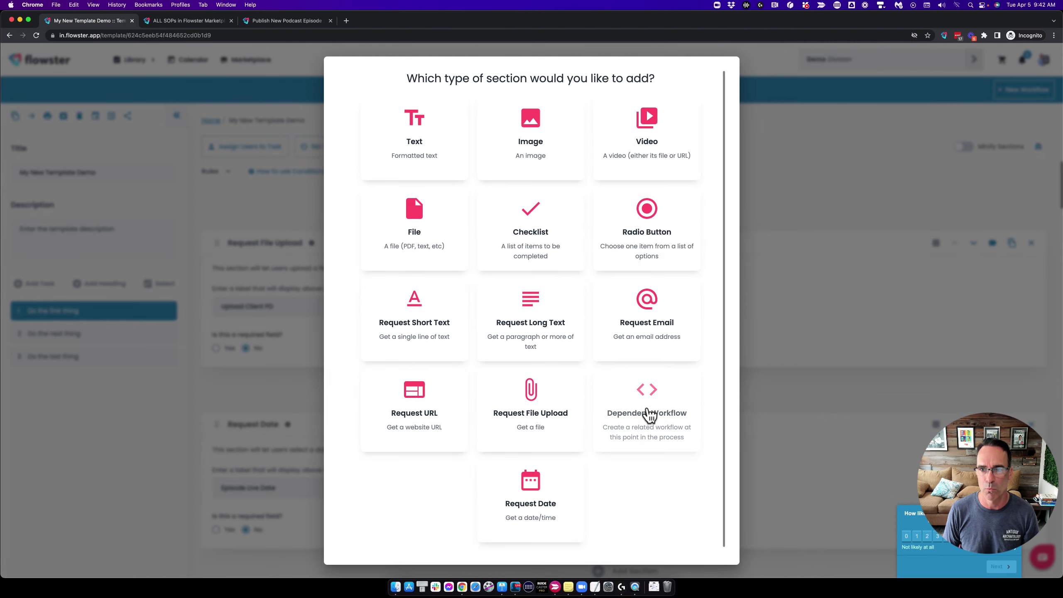
{"action": "left_click", "coordinate": [808, 178]}
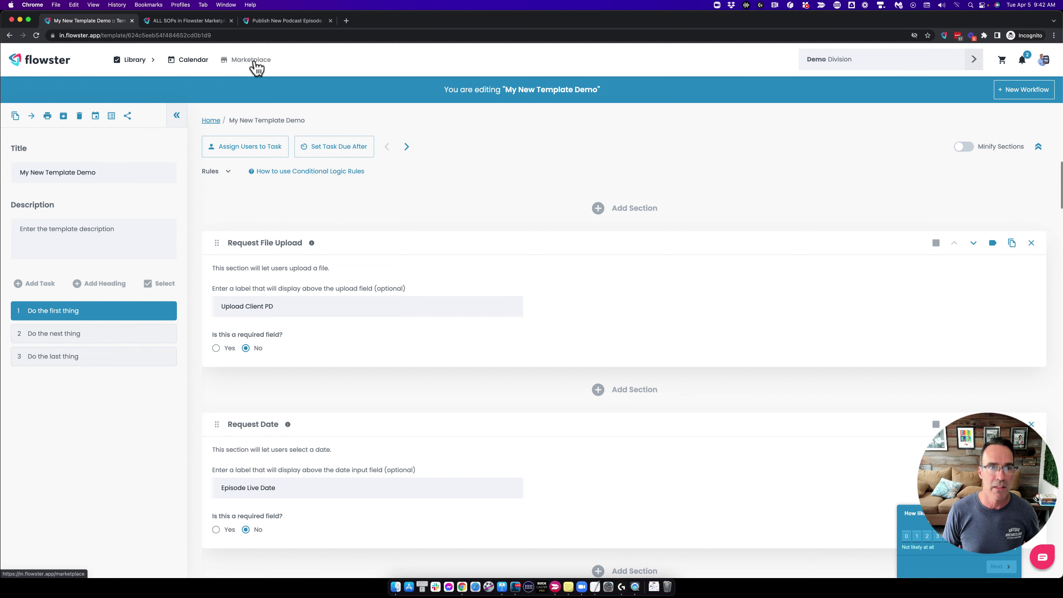
{"action": "left_click", "coordinate": [201, 23]}
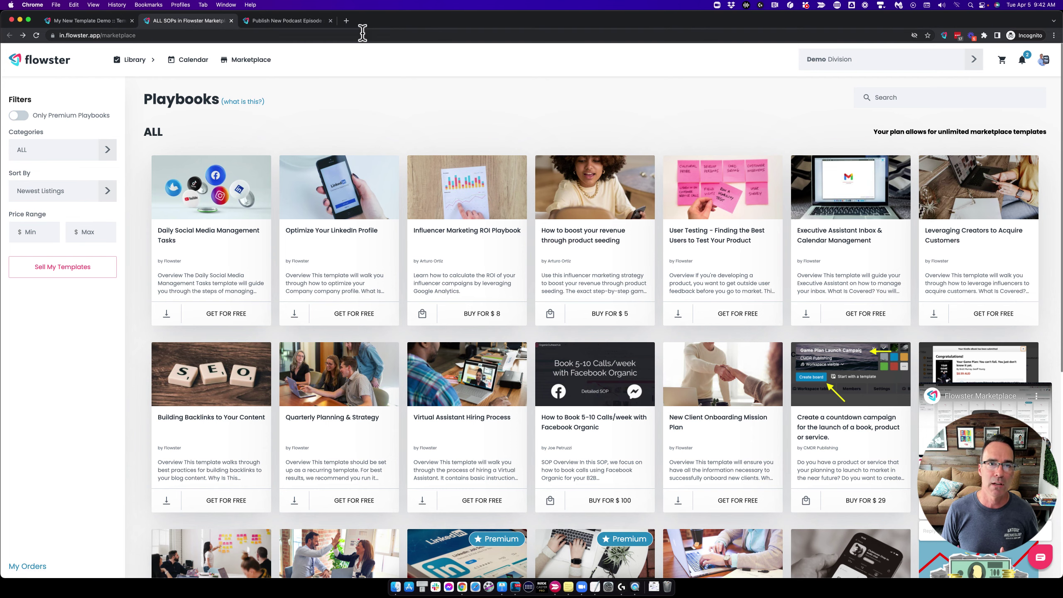
Load the Flowster Capture Chrome Web Store page in a new tab, then return to the My New Template Demo tab.
{"action": "left_click", "coordinate": [346, 21]}
{"action": "type", "text": "f"}
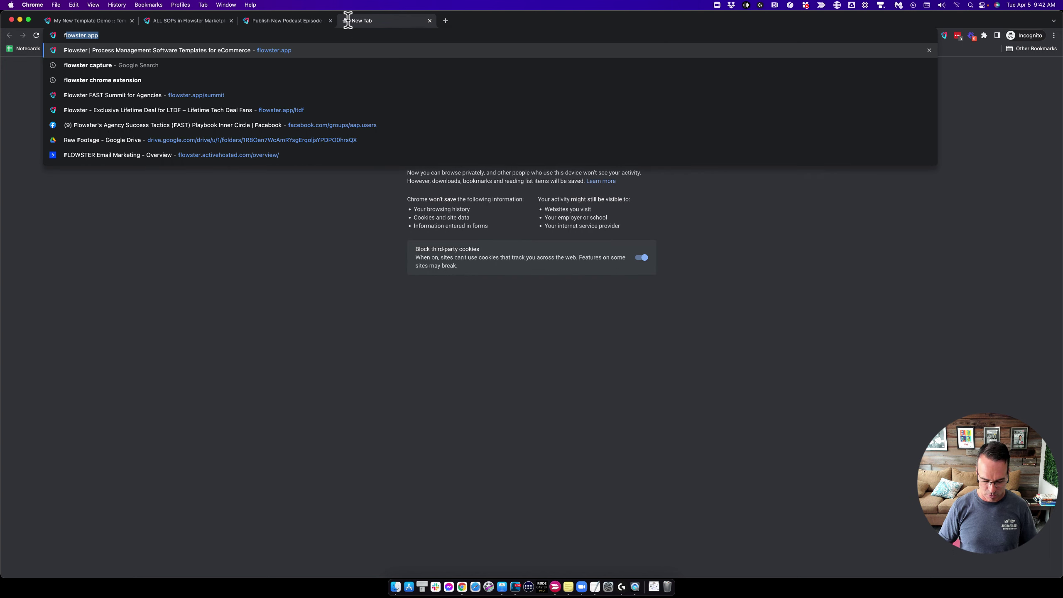
{"action": "type", "text": "ca"}
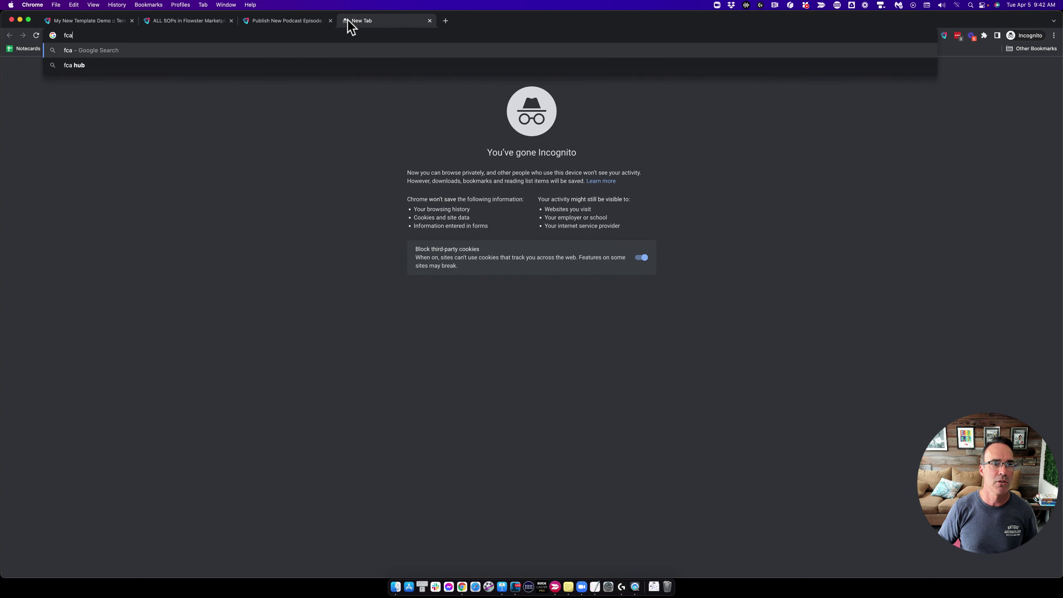
{"action": "key", "text": "super+a"}
{"action": "type", "text": "chrome.google.com/webstore/detail/flowster-capture/pdcecemoemegcljjfiojljdmbaleicmc"}
{"action": "key", "text": "Return"}
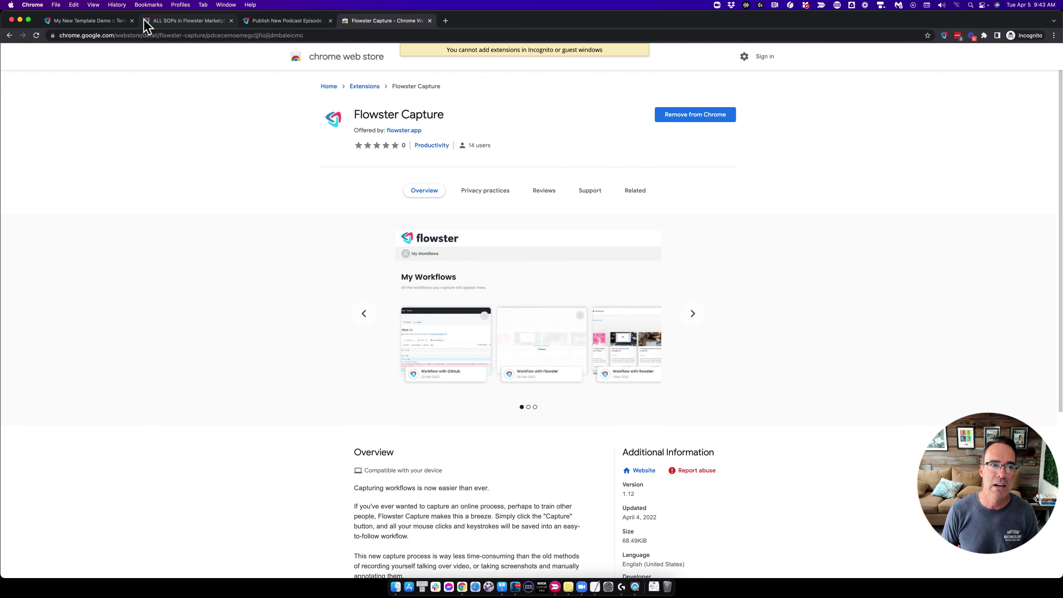
{"action": "left_click", "coordinate": [116, 22]}
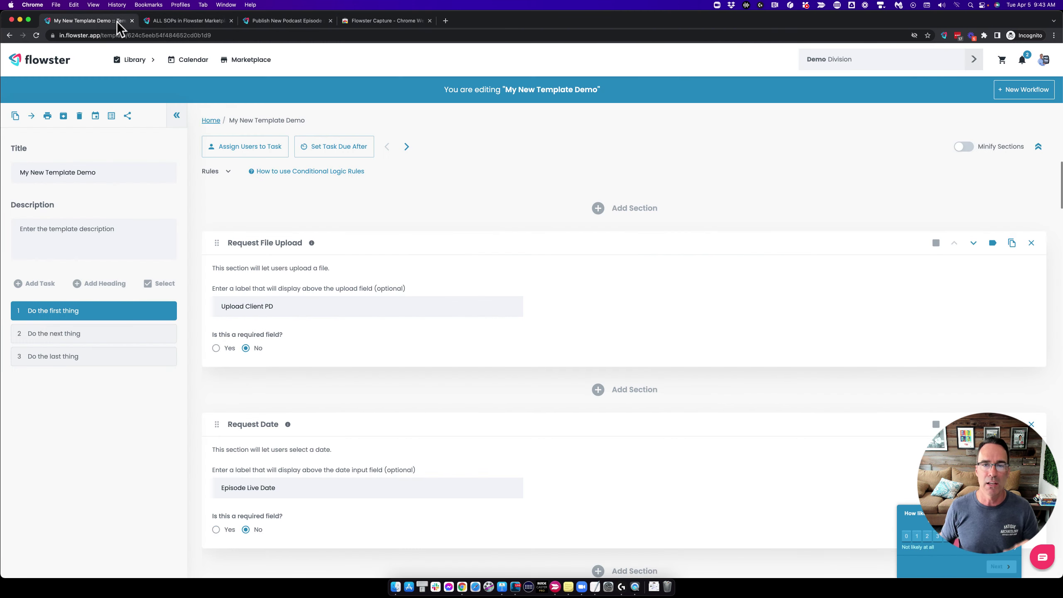